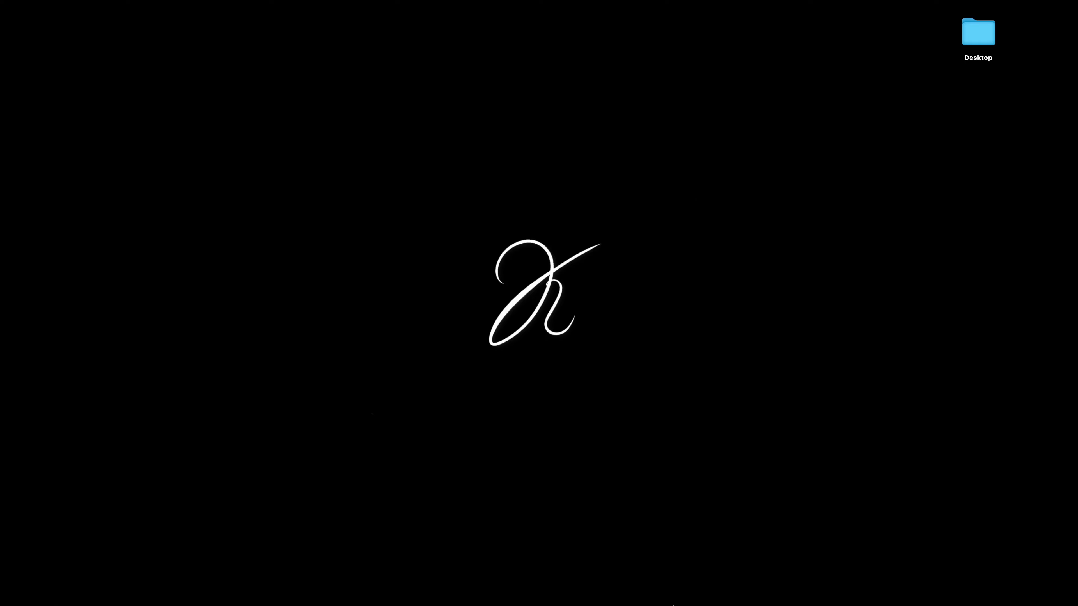
# Step: Launch Adobe Premiere Pro 2022 and bring up the dialog for opening an existing project, leaving it without a selection
pyautogui.moveTo(674, 605)
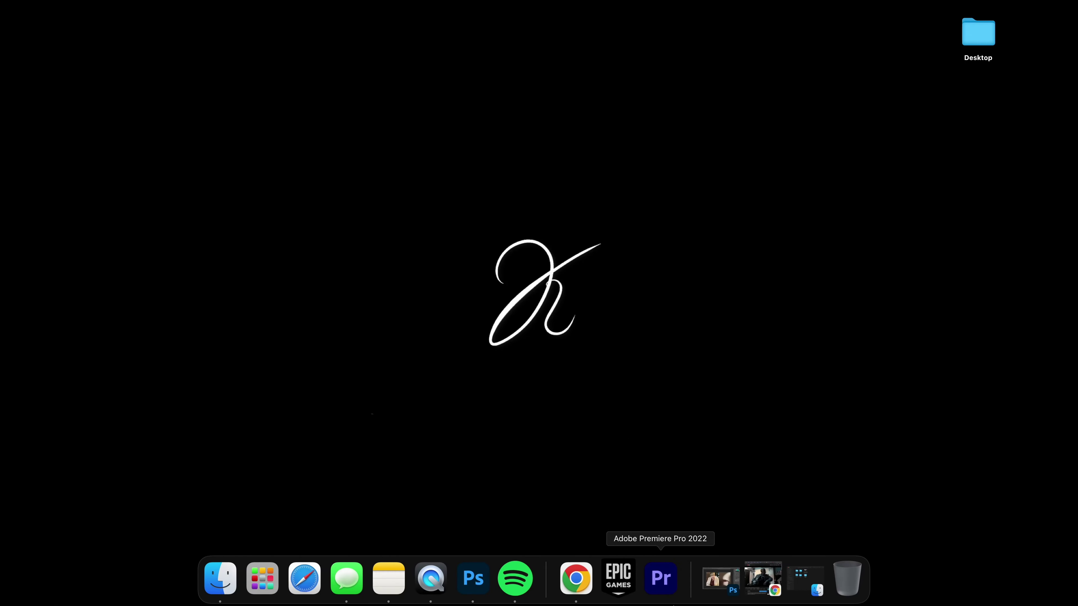
pyautogui.click(665, 590)
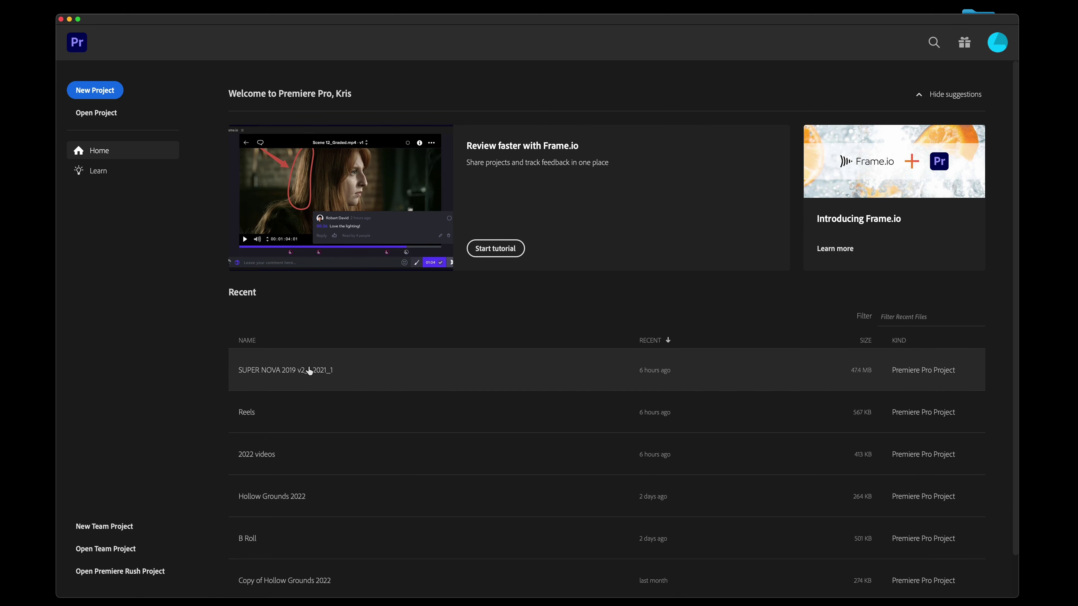
pyautogui.click(96, 113)
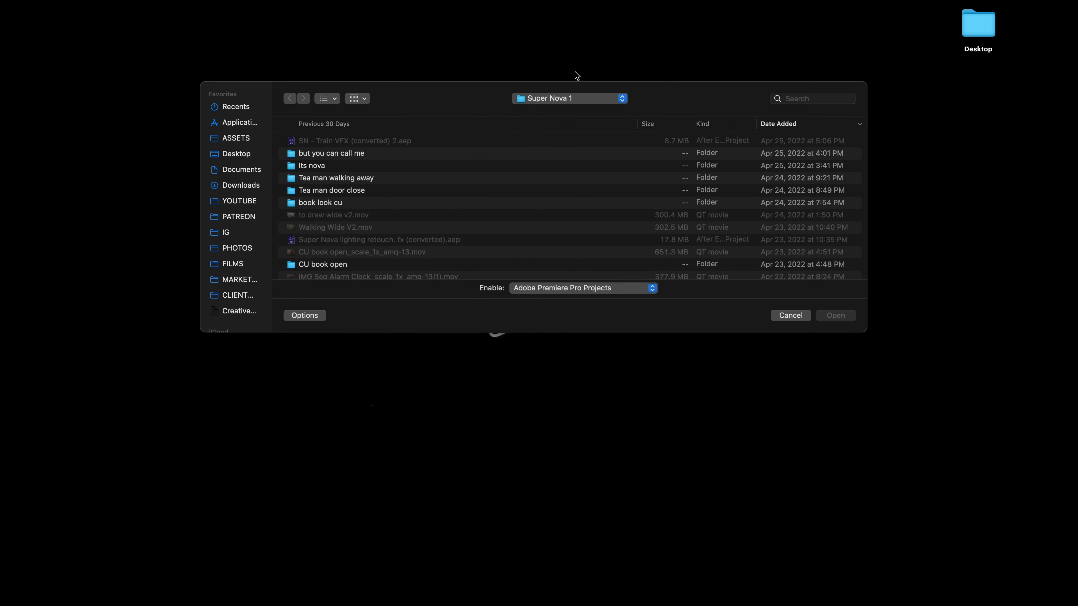
pyautogui.click(799, 316)
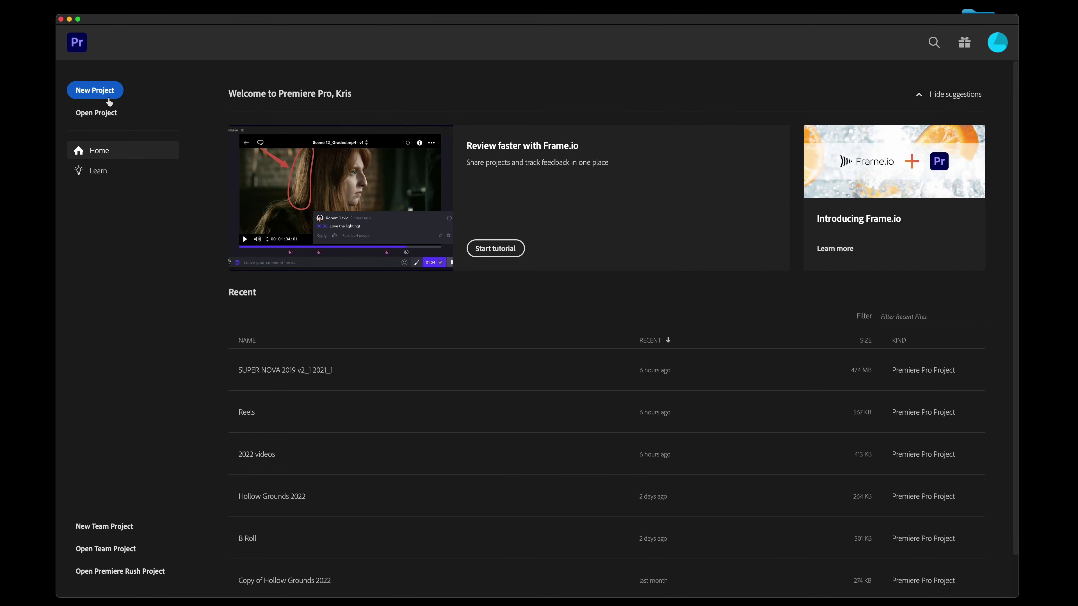
# Step: Look through the hands-on and web tutorials on the Learn page and return to the Home page
pyautogui.click(96, 172)
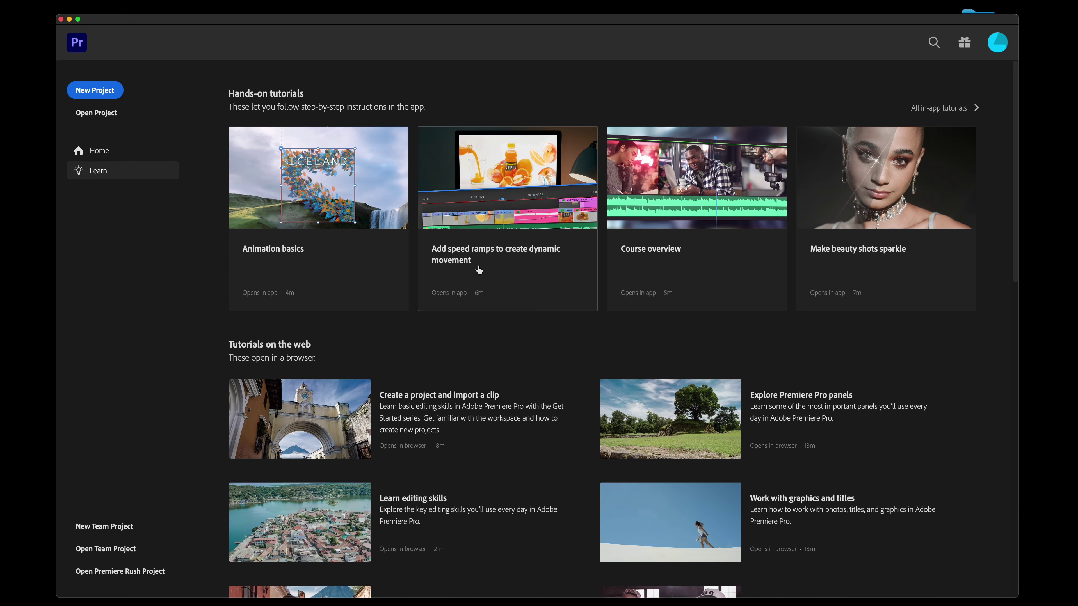
pyautogui.scroll(-10, 534, 360)
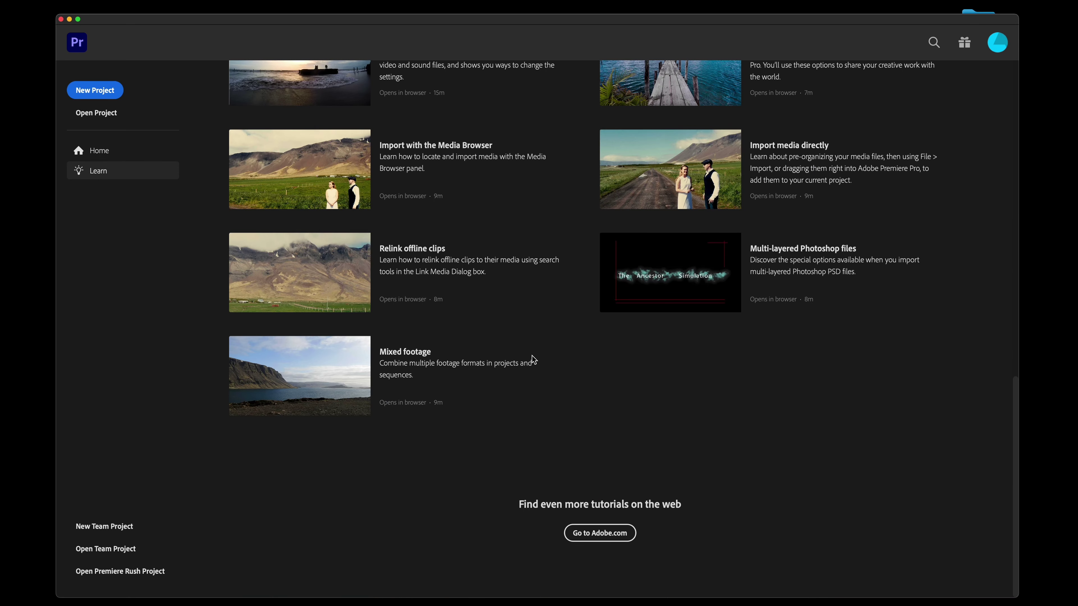
pyautogui.scroll(10, 592, 339)
pyautogui.scroll(-5, 560, 382)
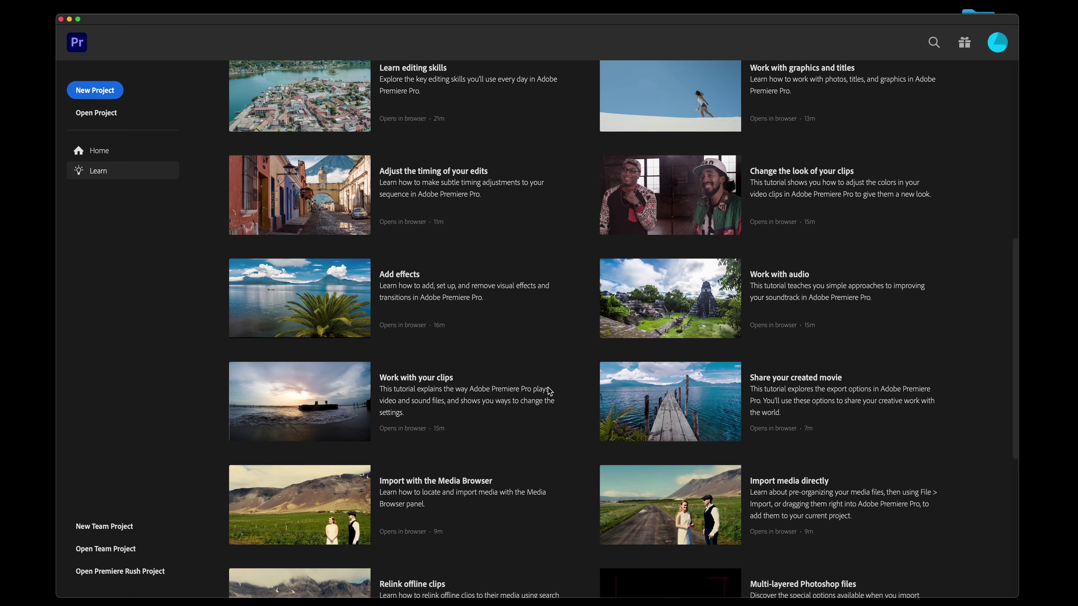
pyautogui.scroll(5, 392, 291)
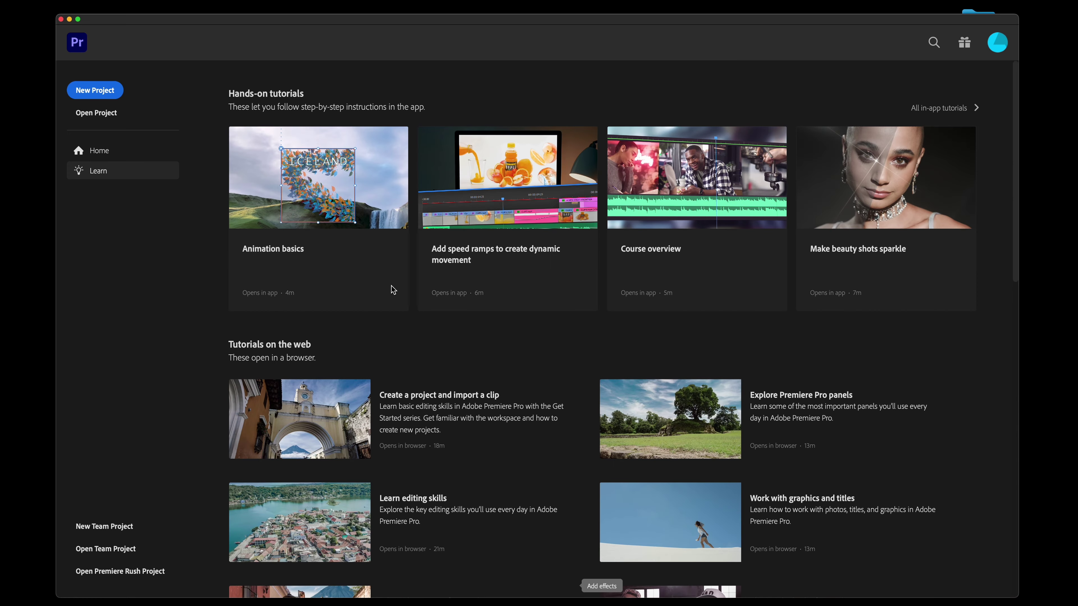
pyautogui.click(99, 153)
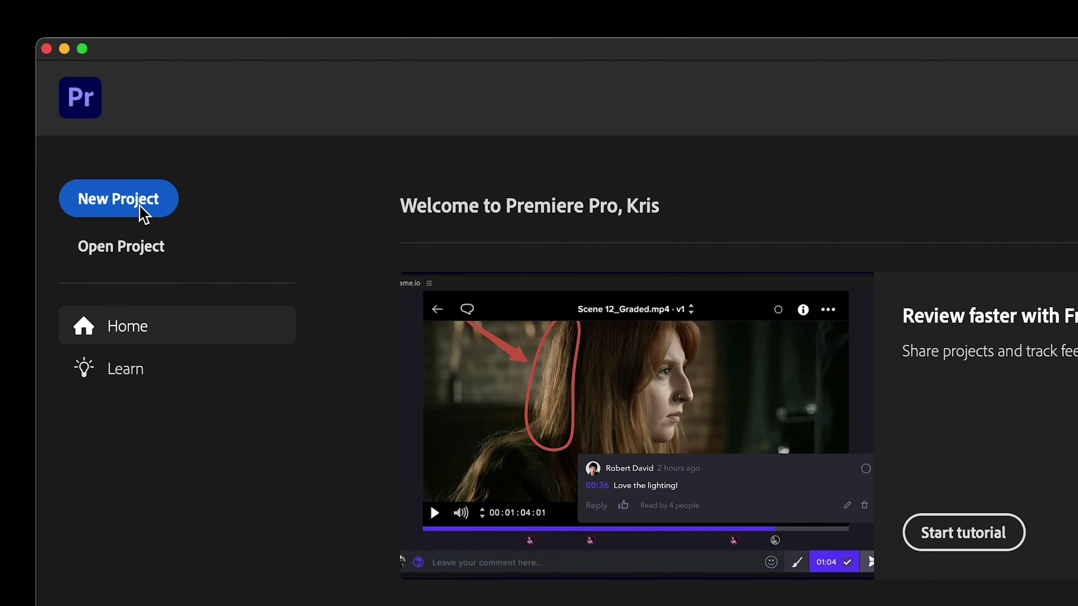
# Step: Create a new project named Tutorial, stored in a new folder named Tutorial inside Episode Projects
pyautogui.click(140, 207)
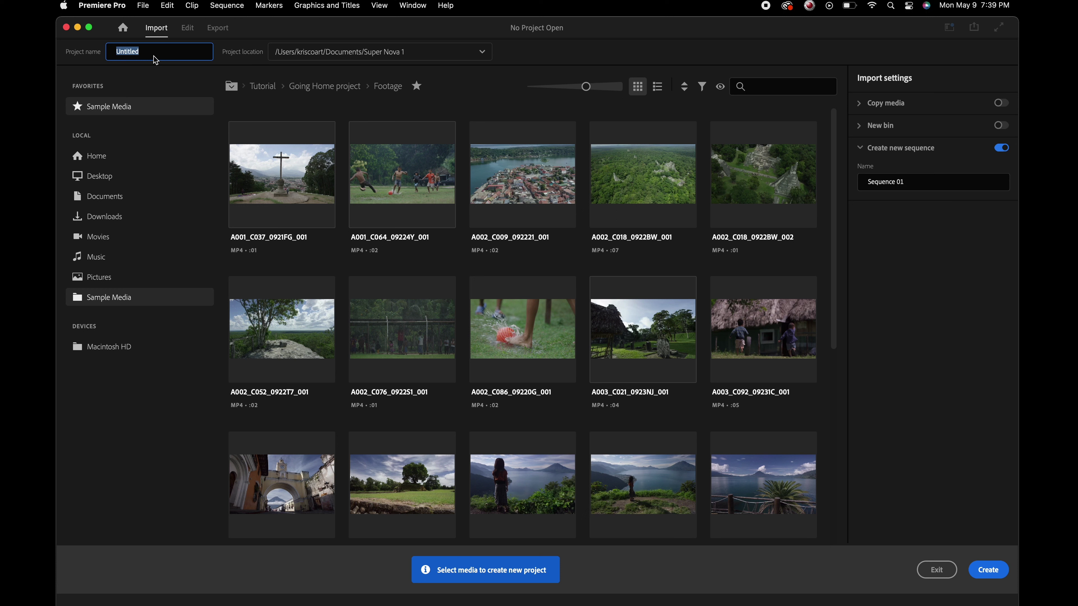
pyautogui.write('Tutorial')
pyautogui.click(478, 54)
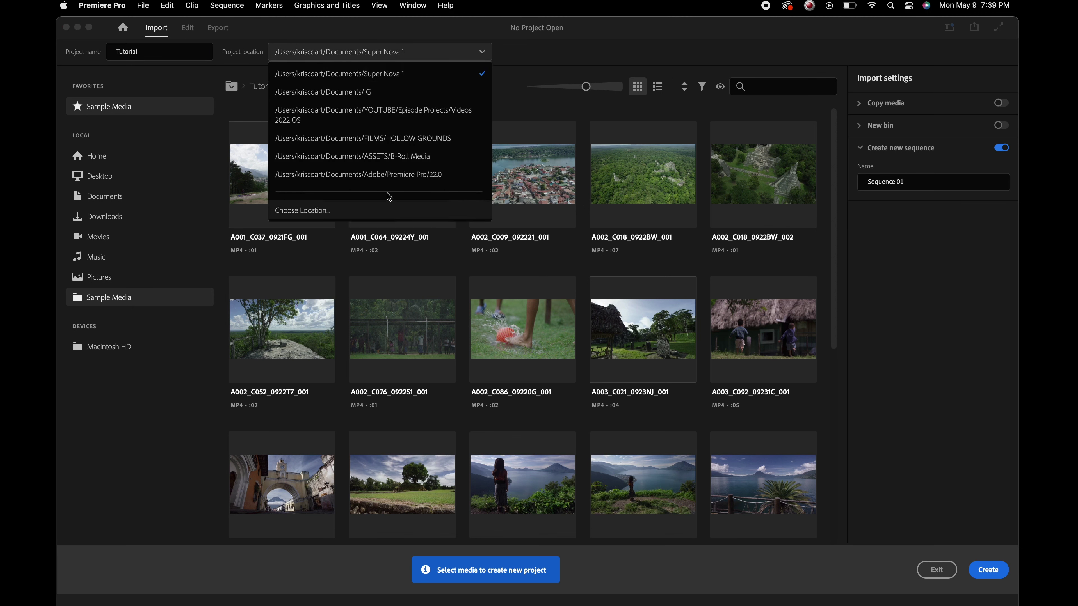
pyautogui.click(304, 211)
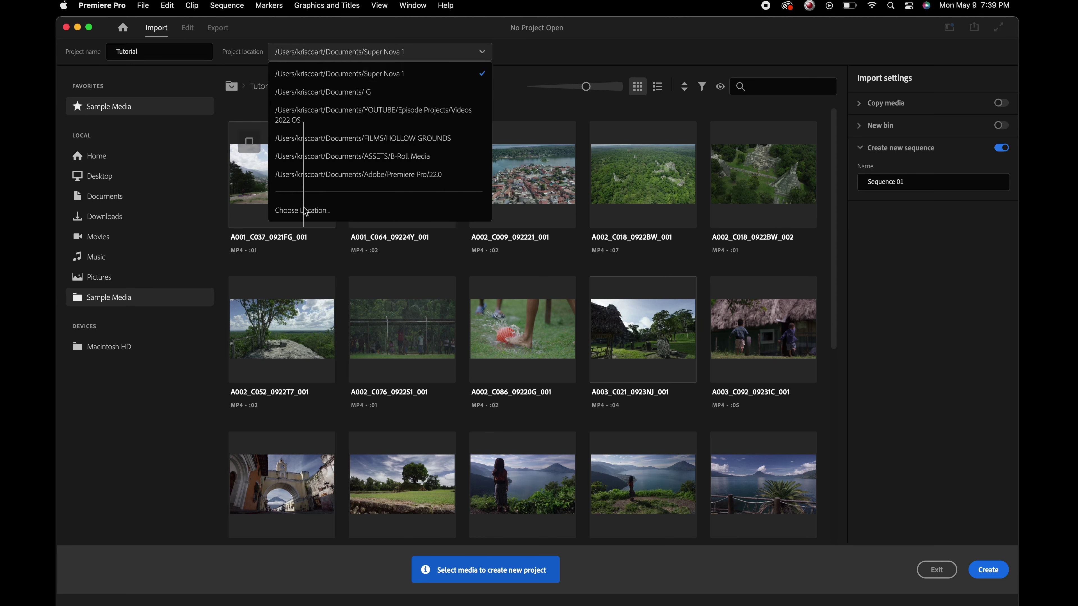
pyautogui.click(312, 340)
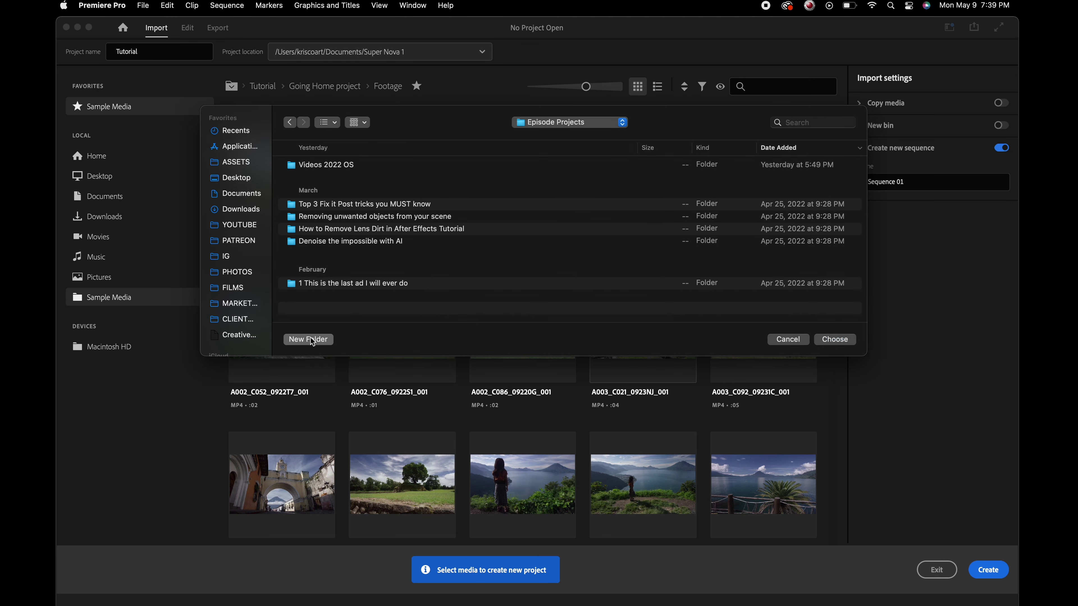
pyautogui.write('Tutor')
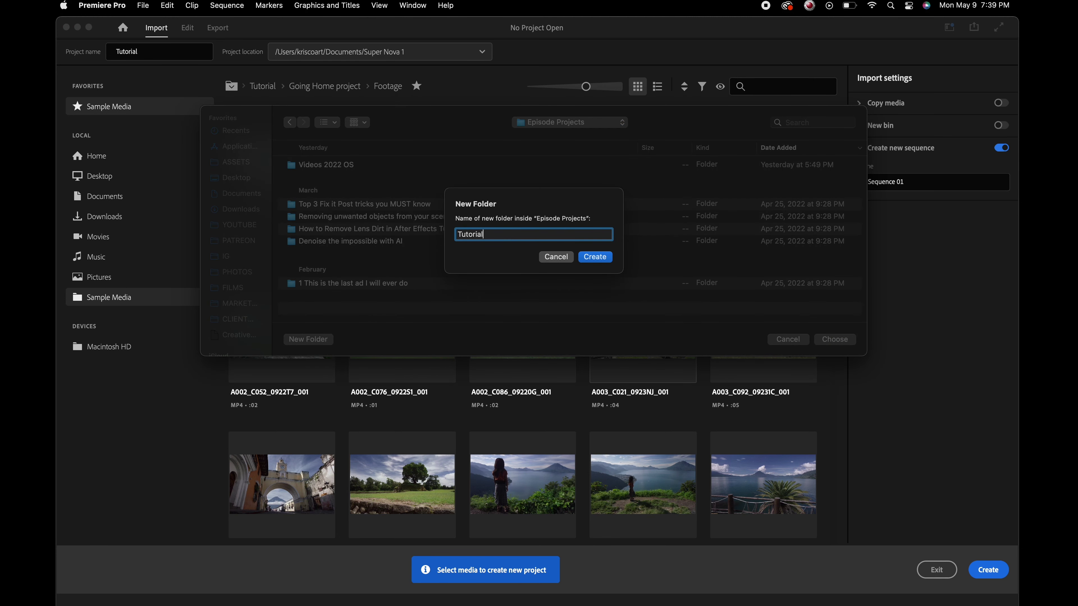
pyautogui.write('ial')
pyautogui.press('Return')
pyautogui.click(824, 339)
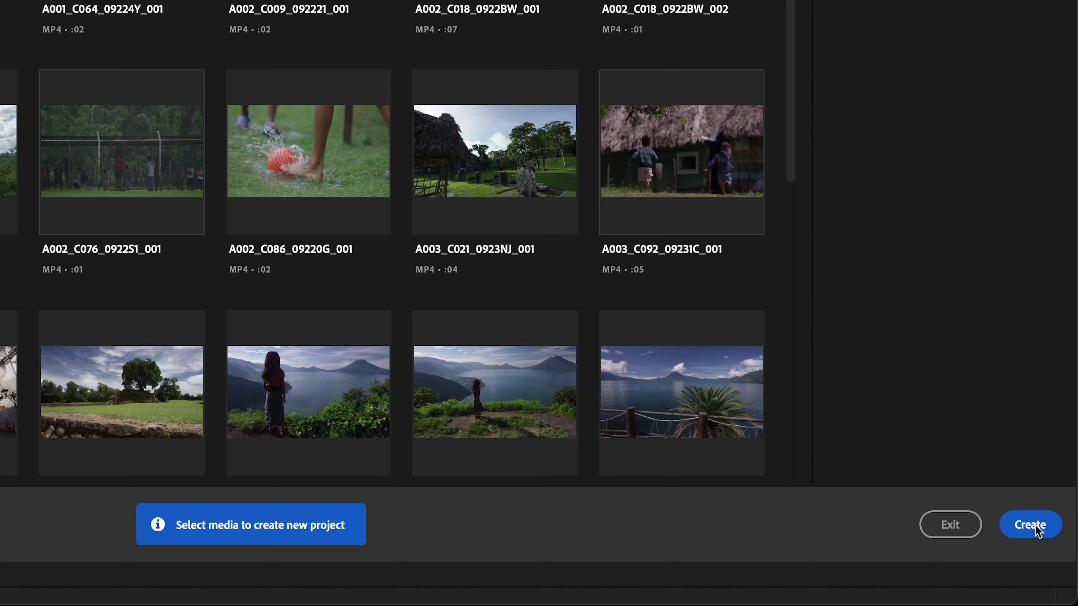
pyautogui.click(1038, 532)
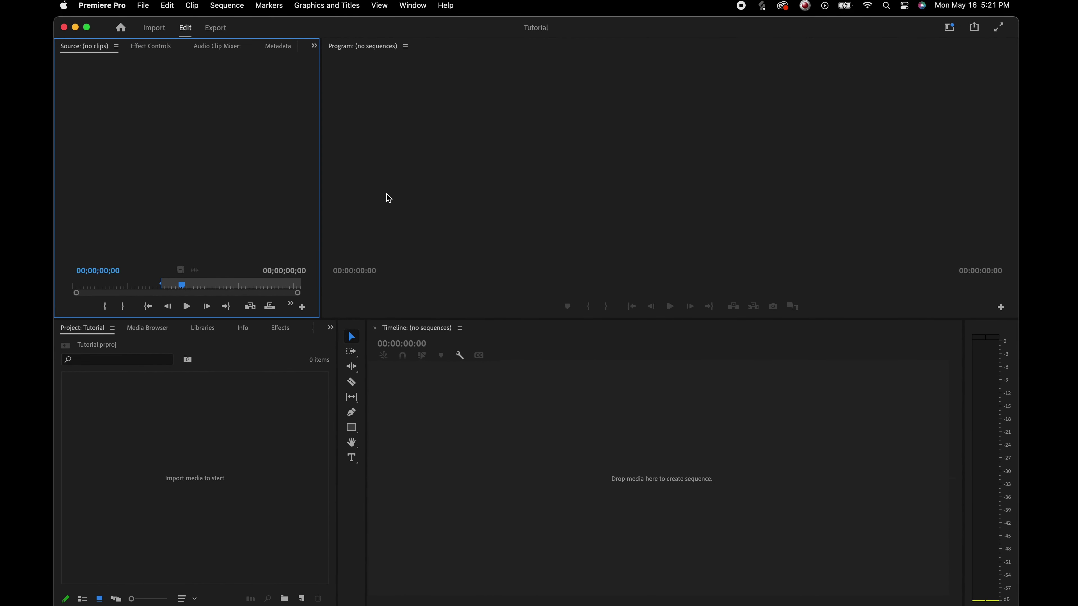
# Step: Examine the Project, Program, Timeline and Source panels and the list of available workspaces, keeping the Editing workspace
pyautogui.click(271, 424)
pyautogui.click(428, 270)
pyautogui.click(498, 479)
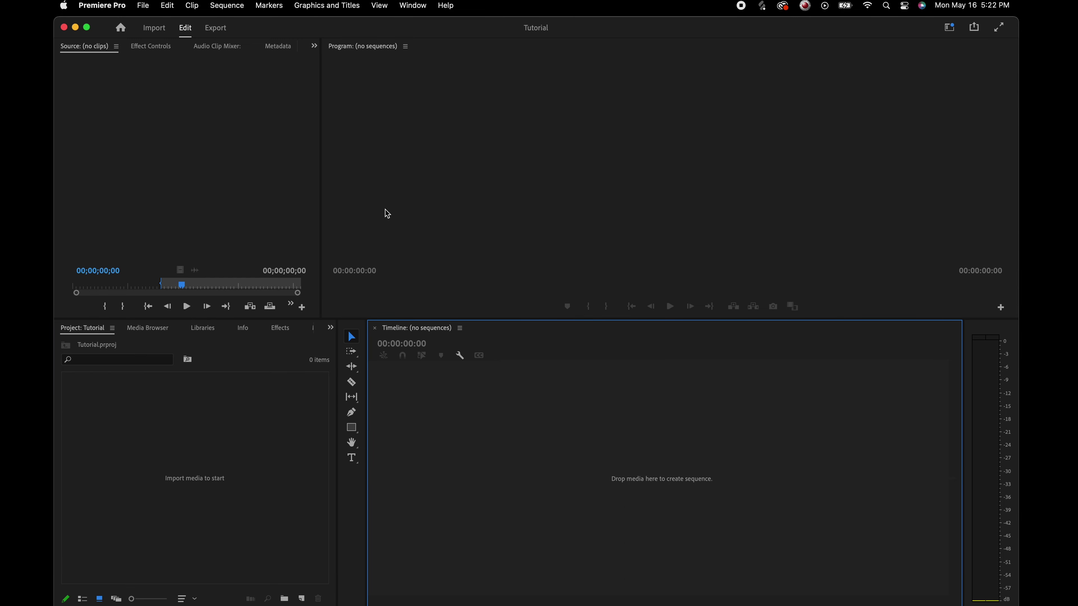
pyautogui.click(408, 6)
pyautogui.moveTo(415, 30)
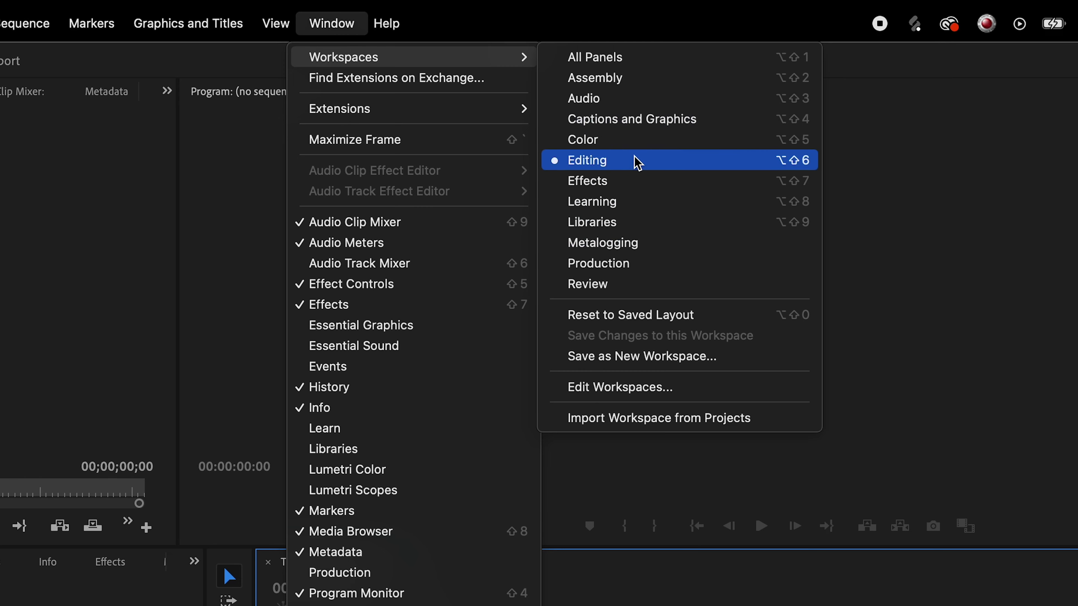
pyautogui.click(202, 229)
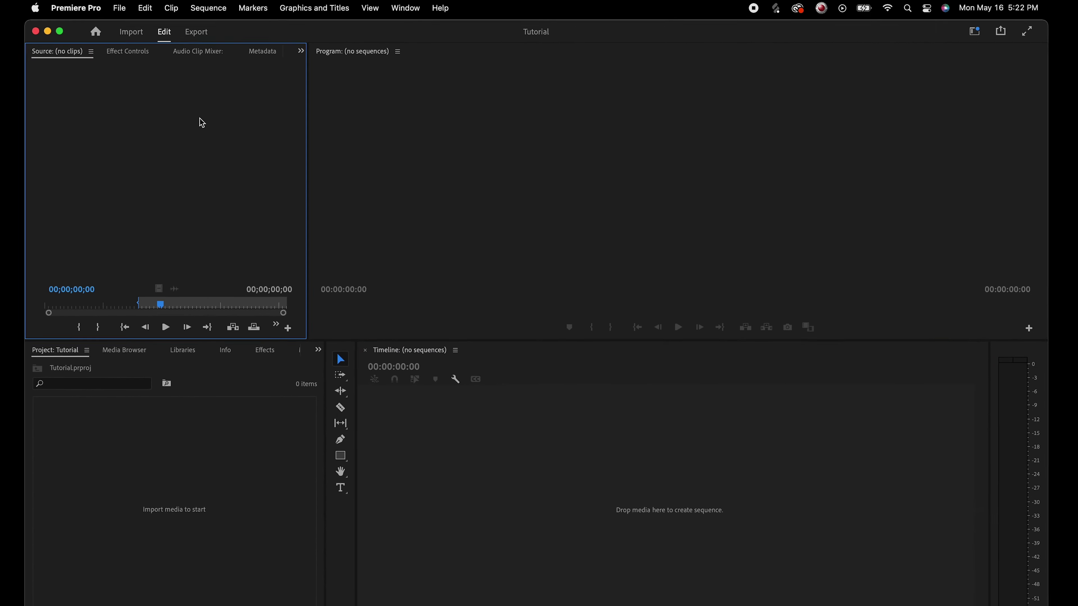
pyautogui.click(38, 70)
pyautogui.click(0, 71)
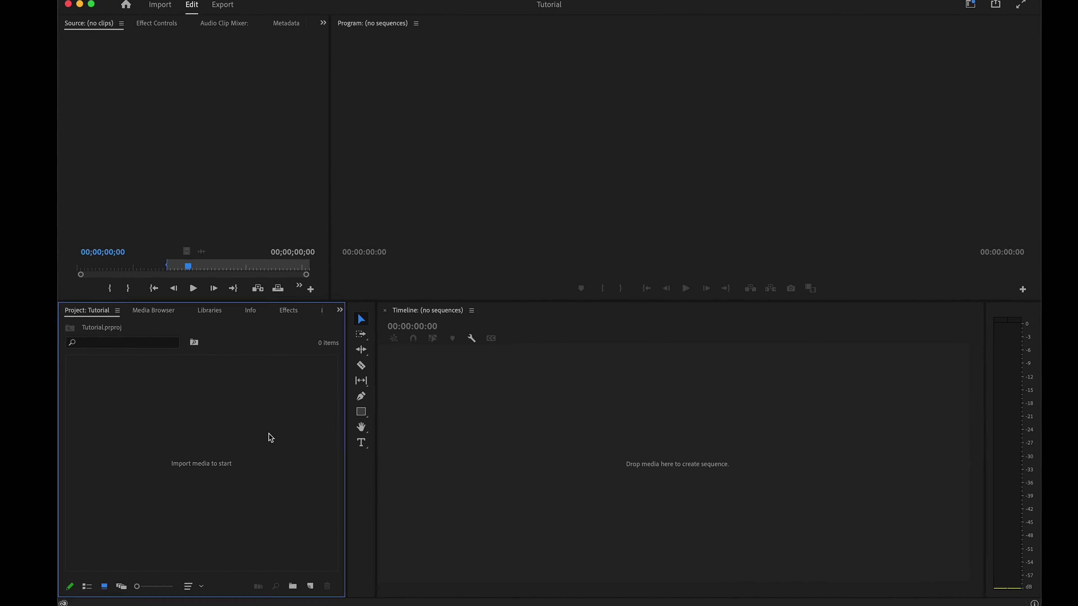
# Step: Import the Footage, SFX and Music folders from the Car Joyride Sequence folder into the project as bins
pyautogui.doubleClick(268, 441)
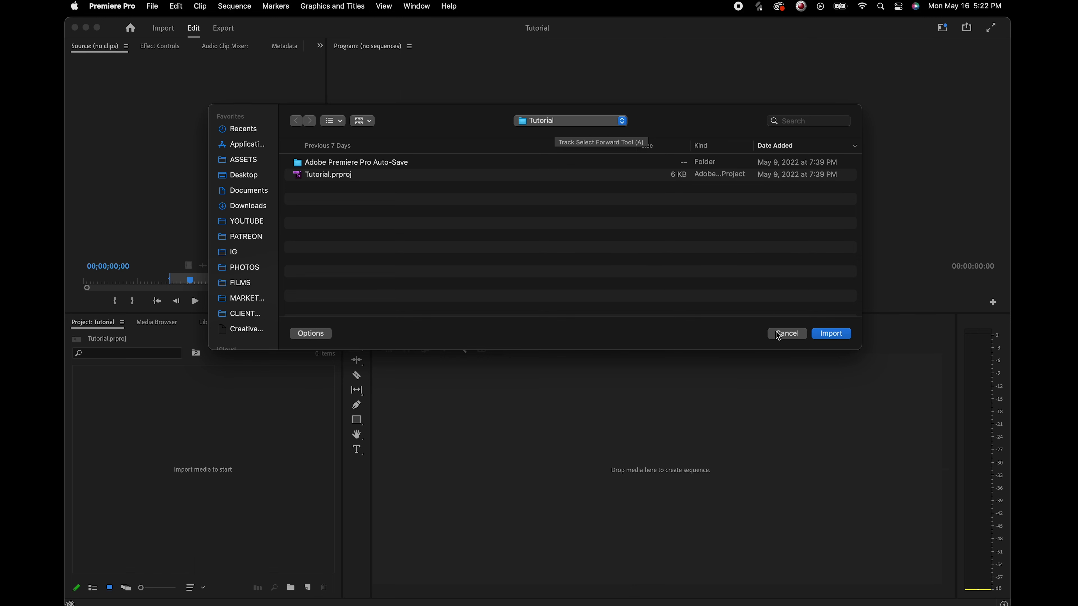
pyautogui.click(786, 334)
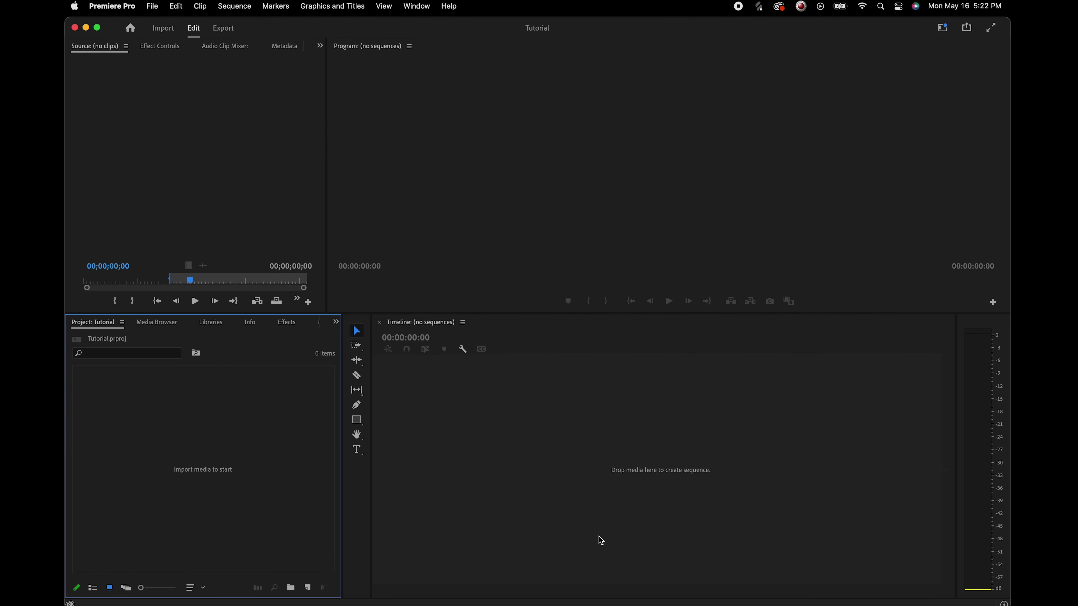
pyautogui.moveTo(755, 590)
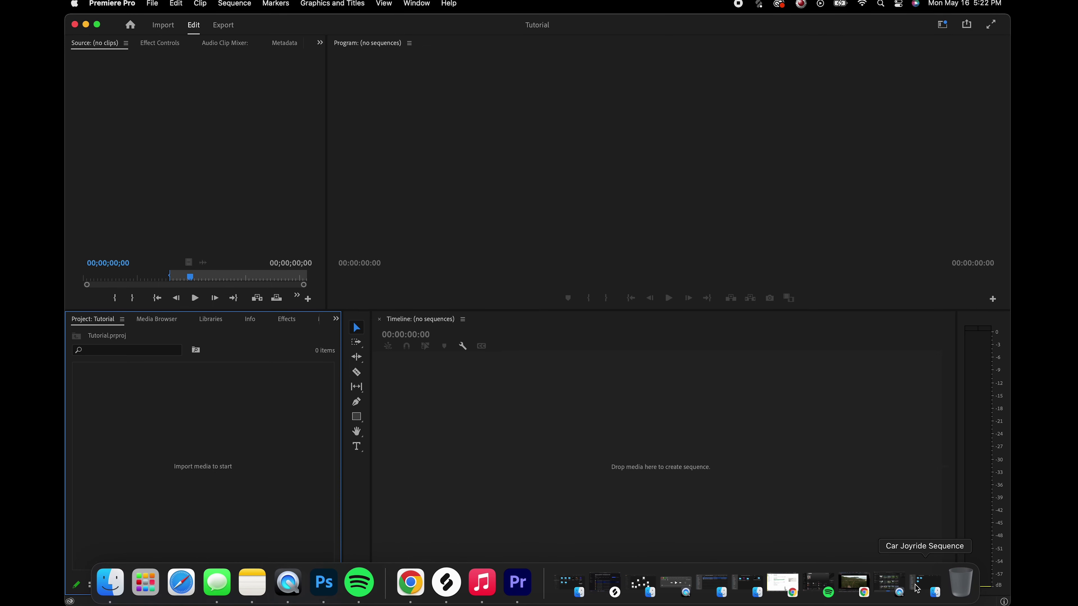
pyautogui.click(928, 590)
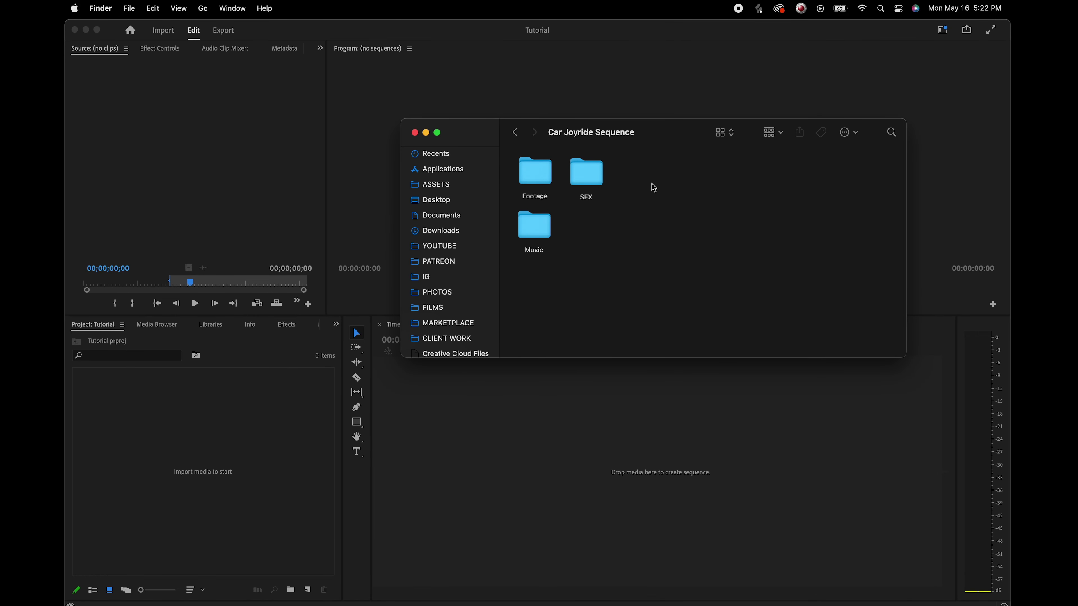
pyautogui.moveTo(648, 170); pyautogui.dragTo(533, 253)
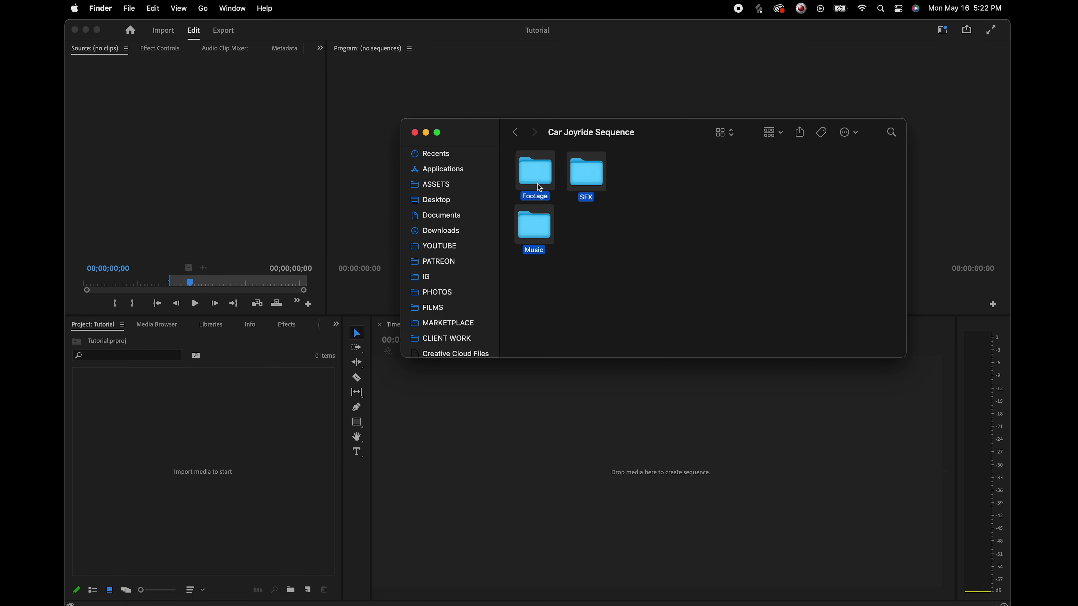
pyautogui.click(531, 174)
pyautogui.moveTo(531, 174); pyautogui.dragTo(264, 409)
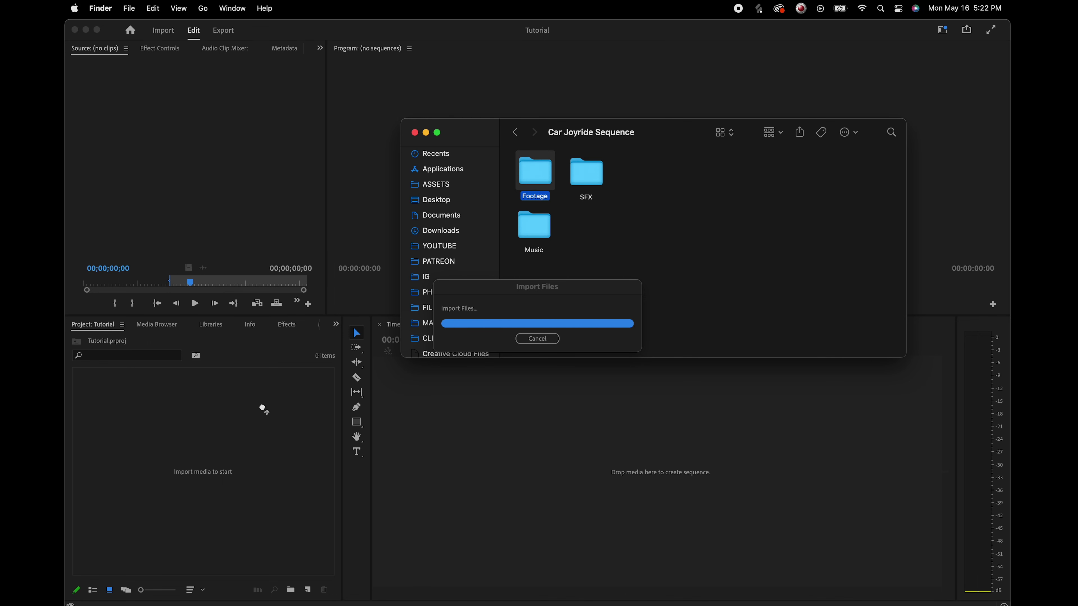
pyautogui.moveTo(586, 174); pyautogui.dragTo(259, 435)
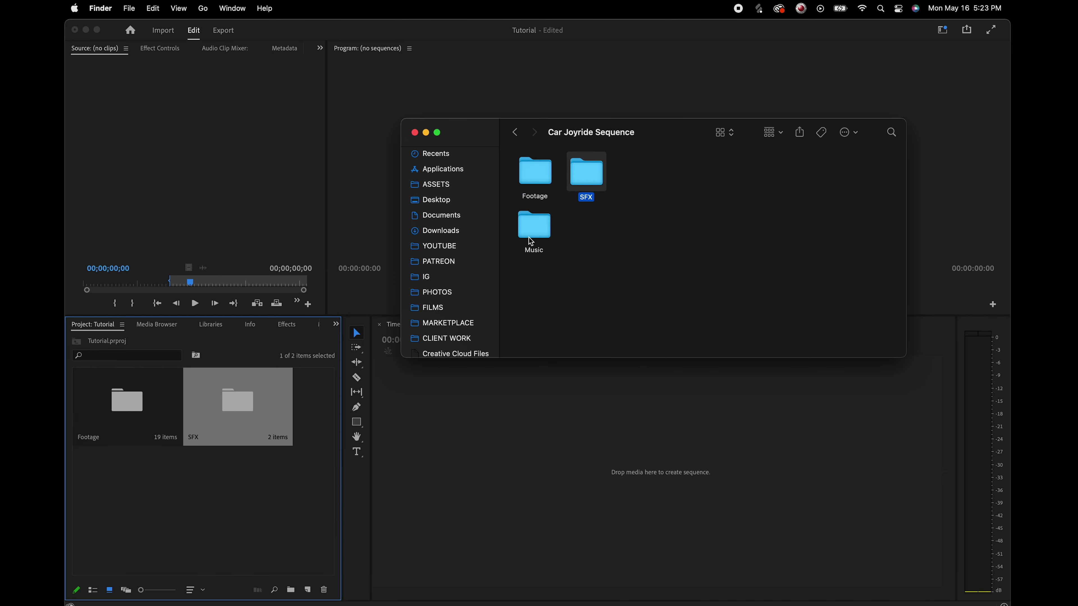
pyautogui.moveTo(533, 229); pyautogui.dragTo(163, 550)
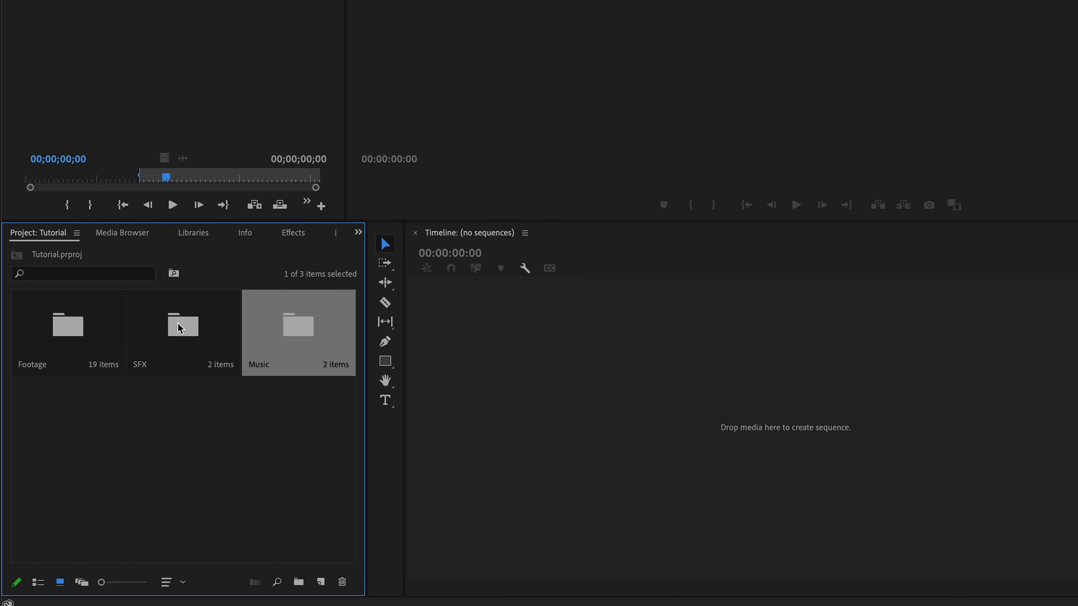
# Step: Load Approaching and Entering Car.mp4 from the Footage bin into the Source Monitor and widen that monitor
pyautogui.doubleClick(66, 330)
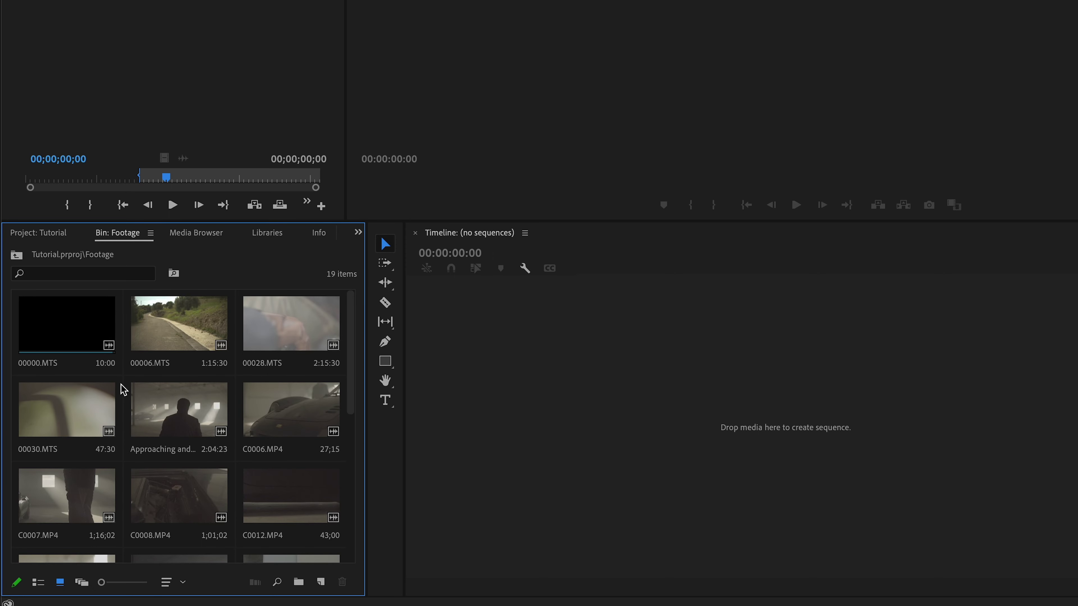
pyautogui.scroll(-5, 125, 398)
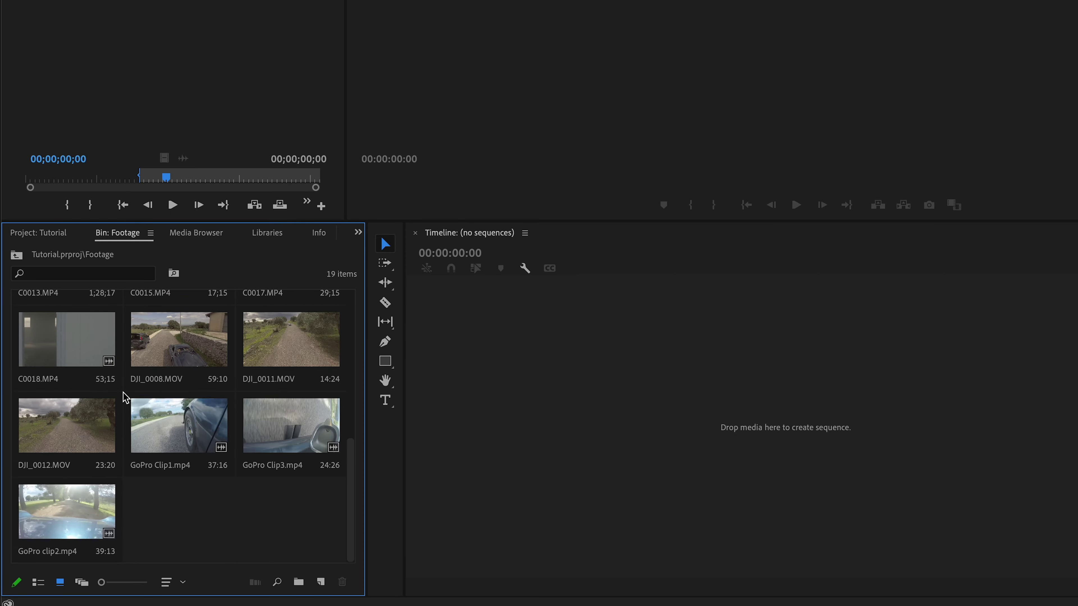
pyautogui.scroll(5, 125, 398)
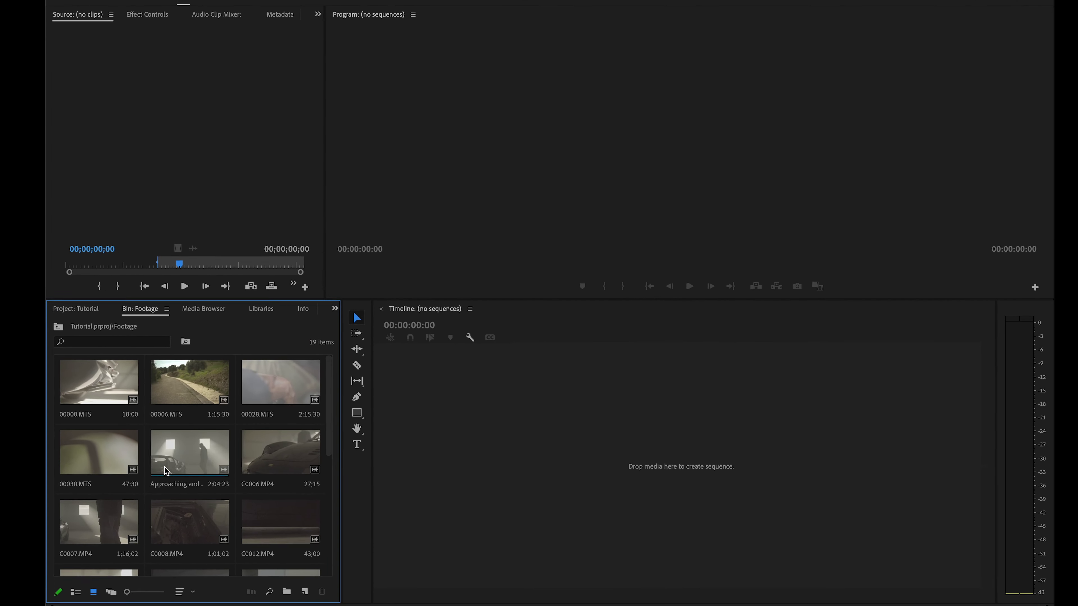
pyautogui.doubleClick(161, 474)
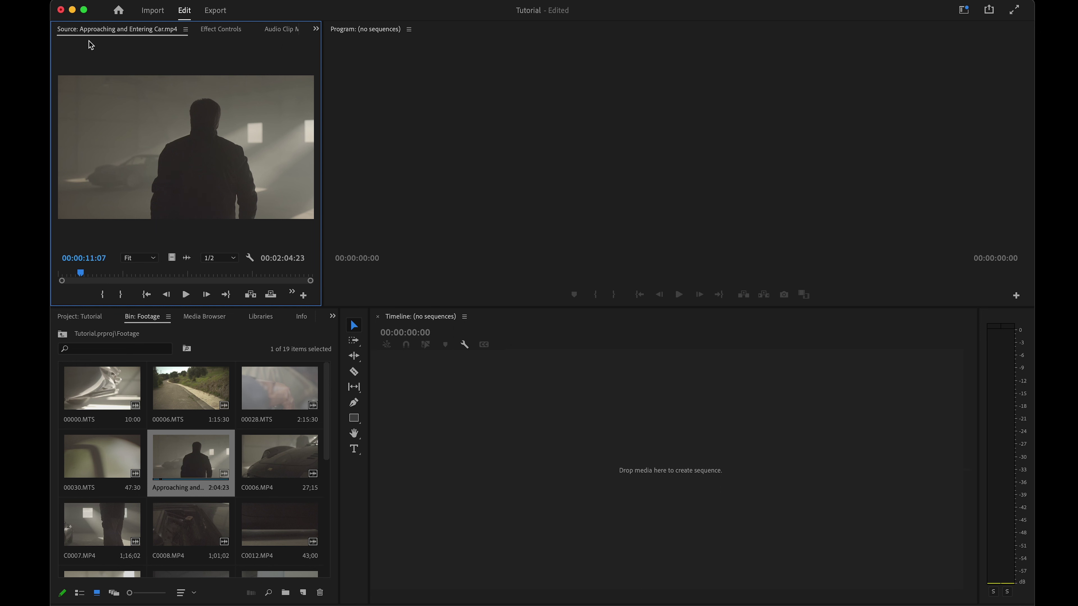
pyautogui.moveTo(323, 166); pyautogui.dragTo(445, 175)
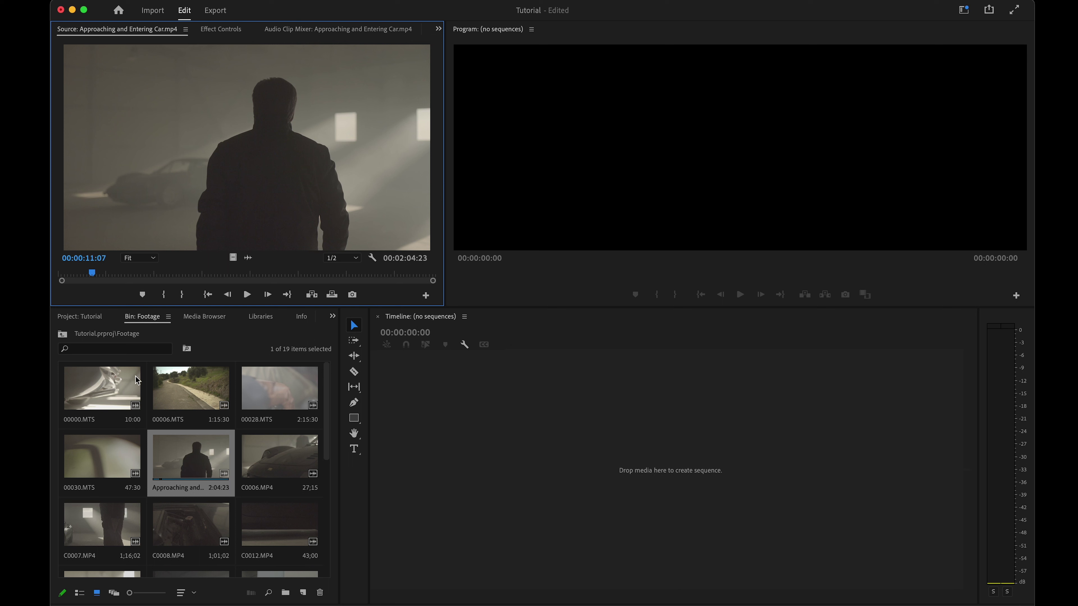
# Step: Leave the Footage bin for the project's root level and open the SFX bin
pyautogui.click(61, 334)
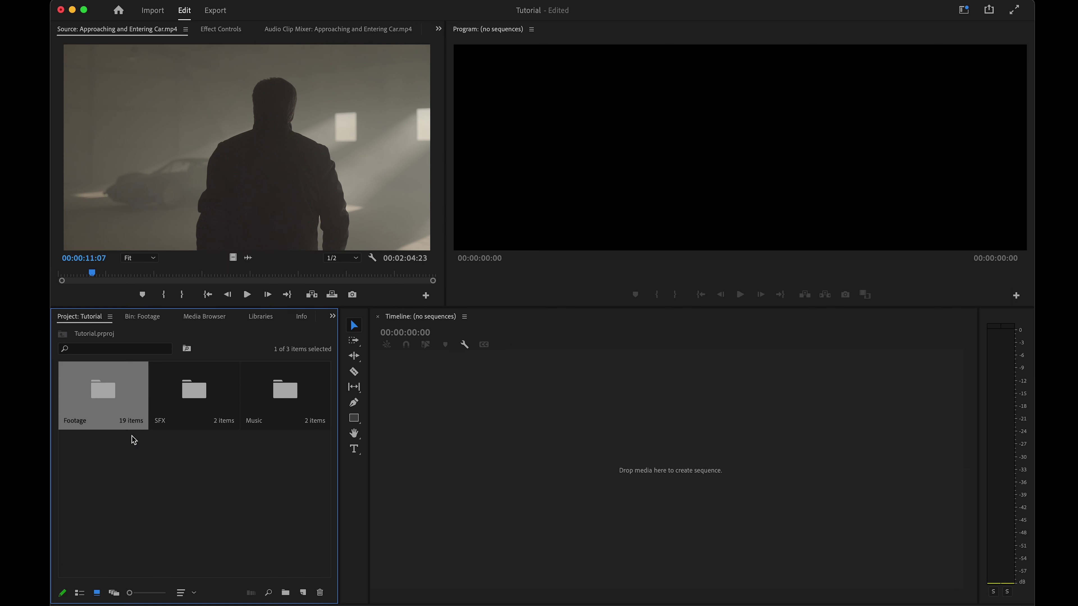
pyautogui.doubleClick(194, 391)
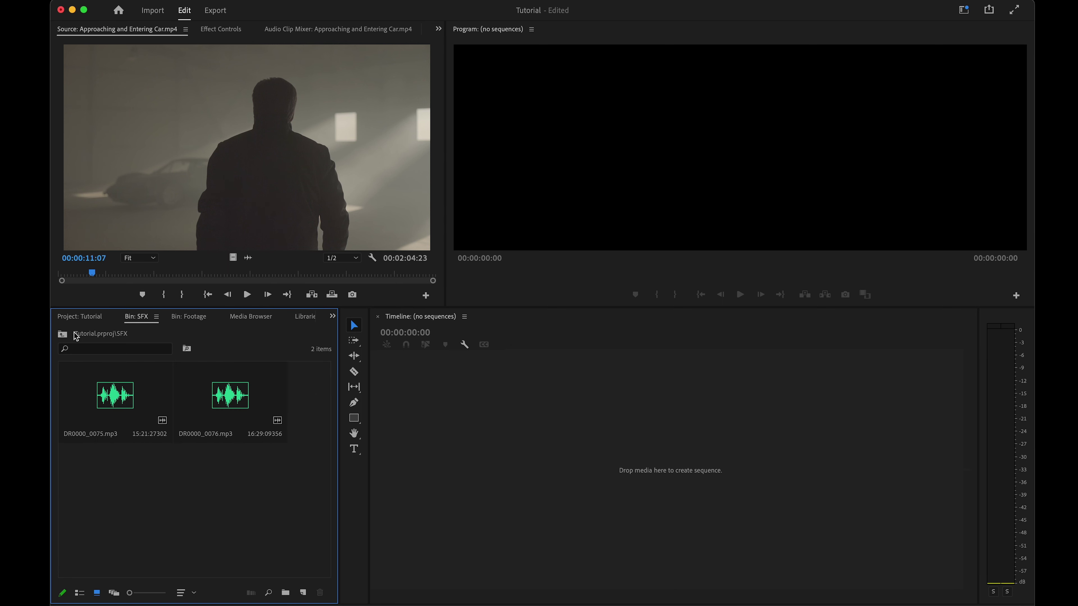
# Step: Return to the project's root level and open the Music bin to view its audio files
pyautogui.click(62, 335)
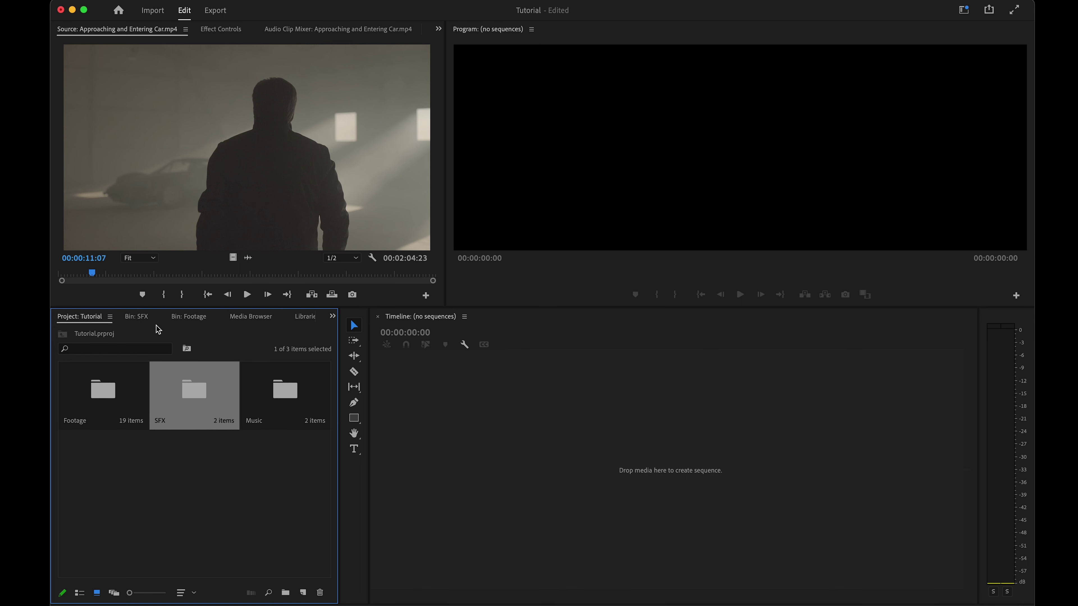
pyautogui.doubleClick(291, 389)
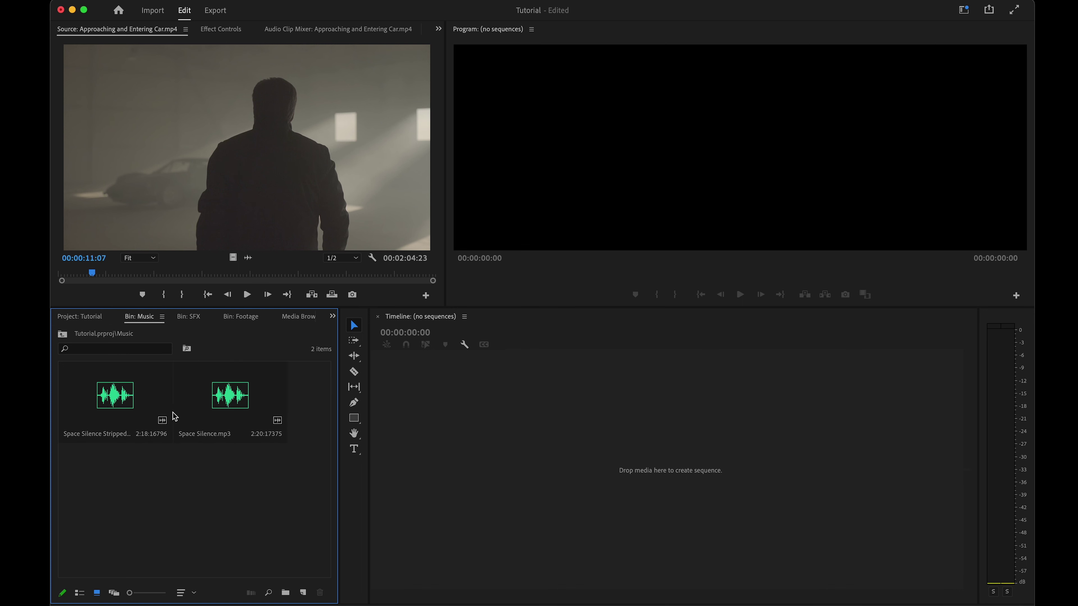
# Step: Try moving the SFX bin panel elsewhere in the workspace, put it back beside the Footage bin, close it and show the Footage bin
pyautogui.click(189, 317)
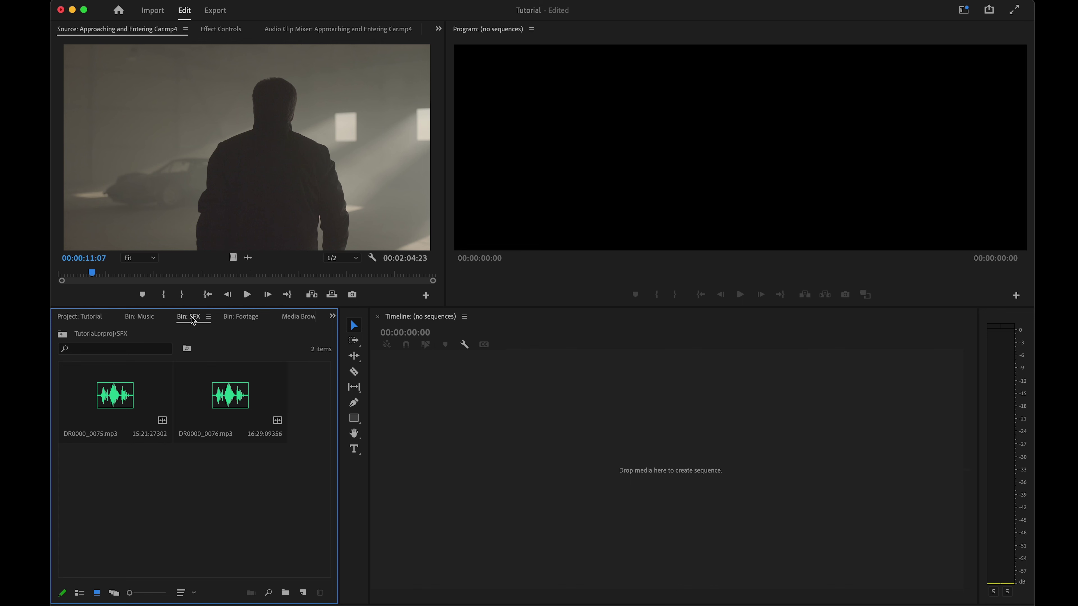
pyautogui.moveTo(192, 321); pyautogui.dragTo(578, 272)
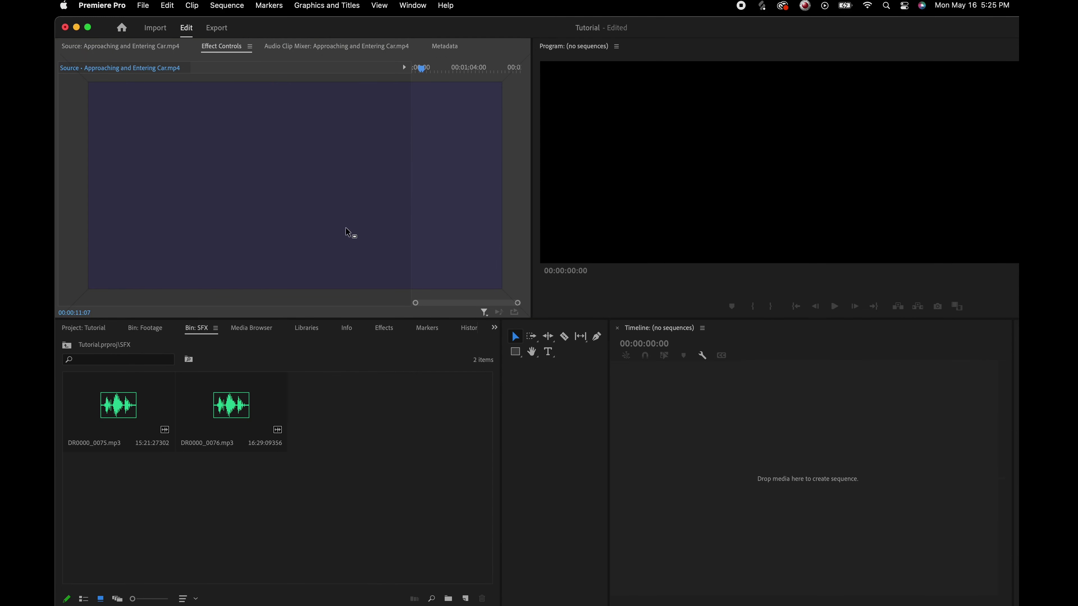
pyautogui.moveTo(351, 234); pyautogui.dragTo(191, 327)
pyautogui.press('super+w')
pyautogui.click(159, 331)
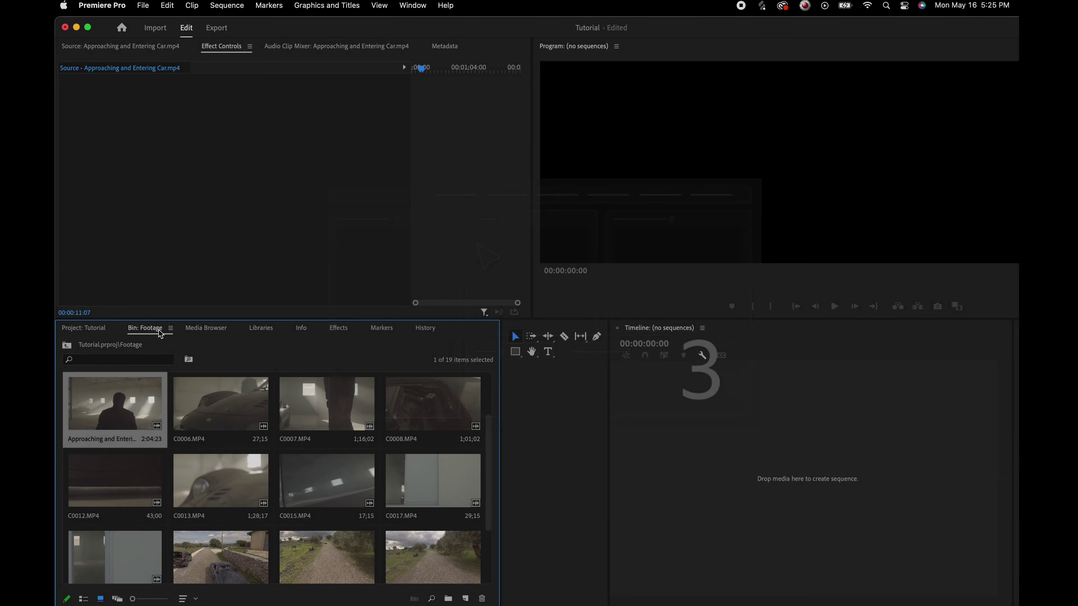
# Step: Close the Effect Controls panel and restore it to the Source Monitor's panel group
pyautogui.click(171, 328)
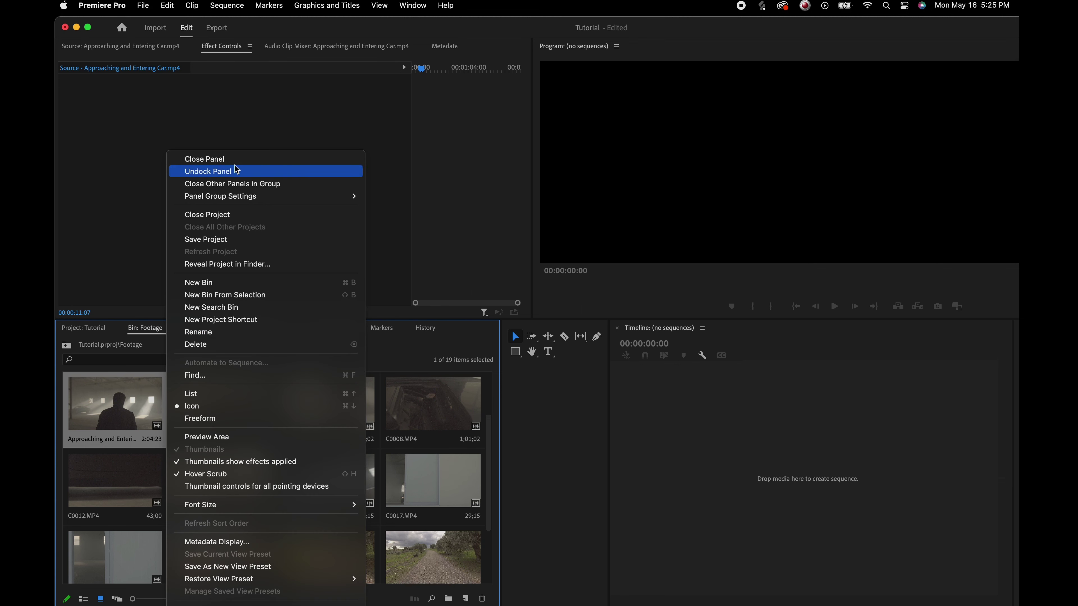
pyautogui.click(143, 183)
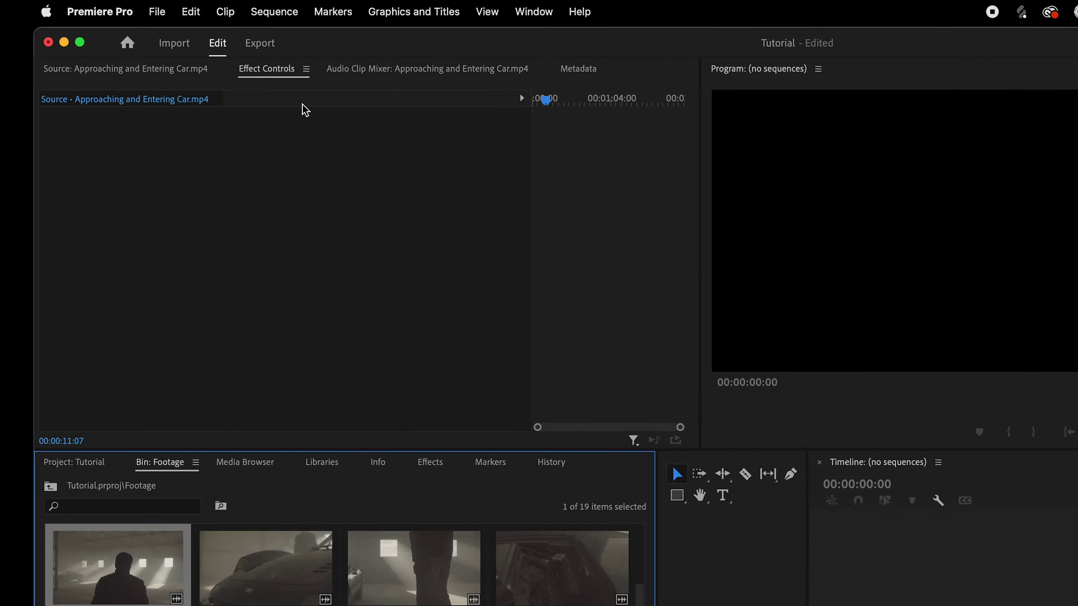
pyautogui.click(249, 46)
pyautogui.click(415, 118)
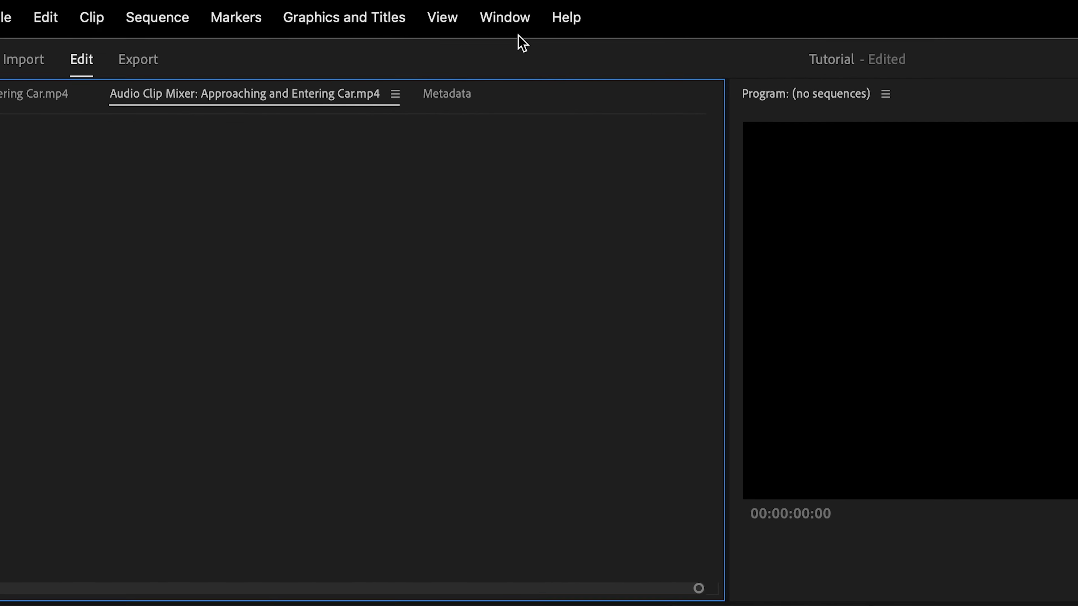
pyautogui.click(474, 18)
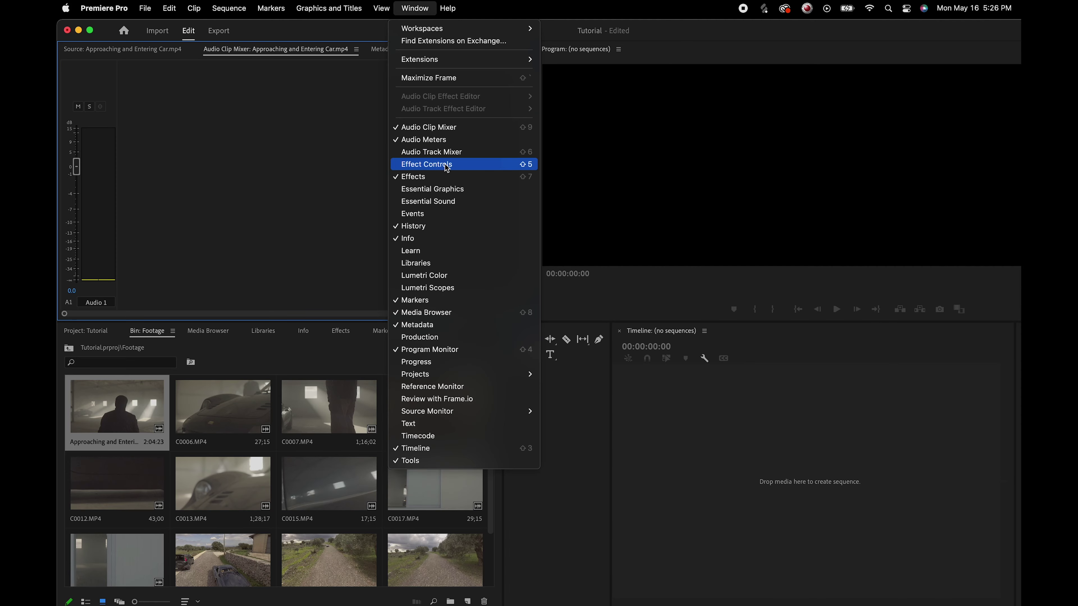
pyautogui.click(443, 168)
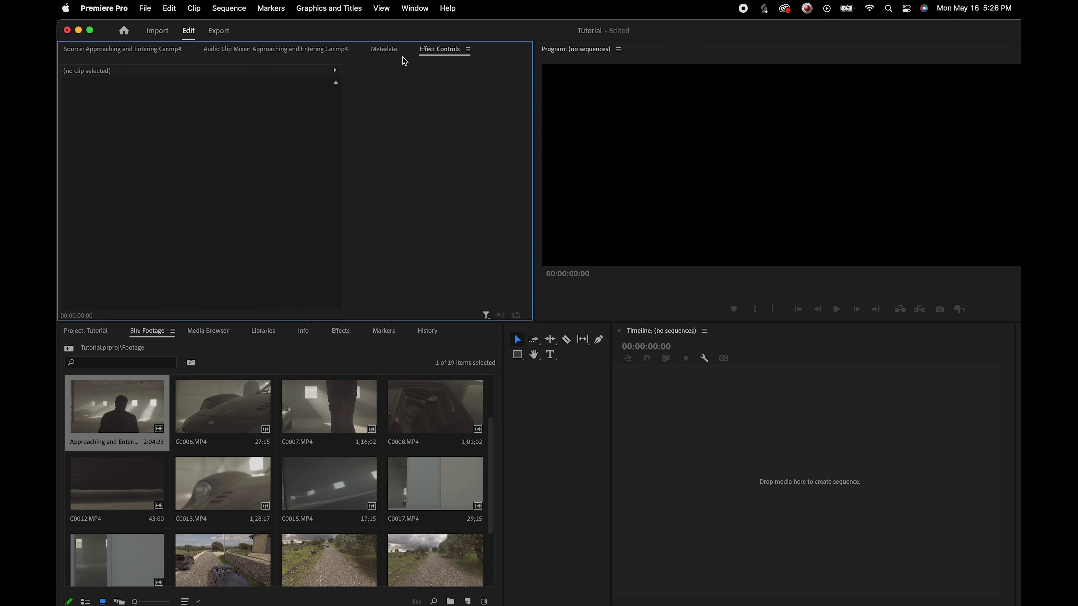
# Step: Load Approaching and Entering Car.mp4 into the Source Monitor, examine its metadata and return to the clip view
pyautogui.doubleClick(134, 404)
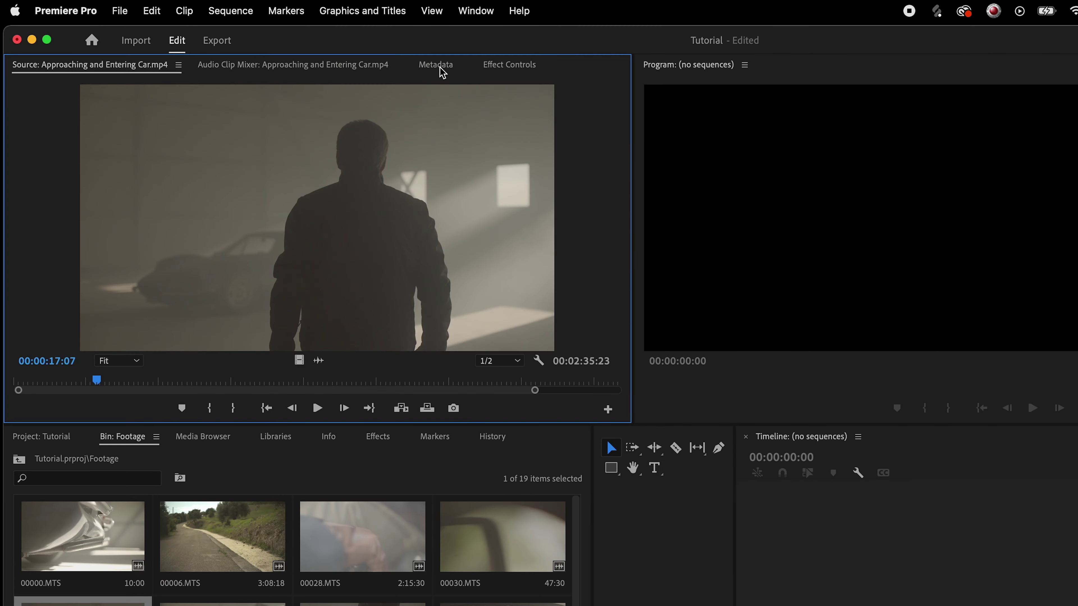
pyautogui.click(384, 50)
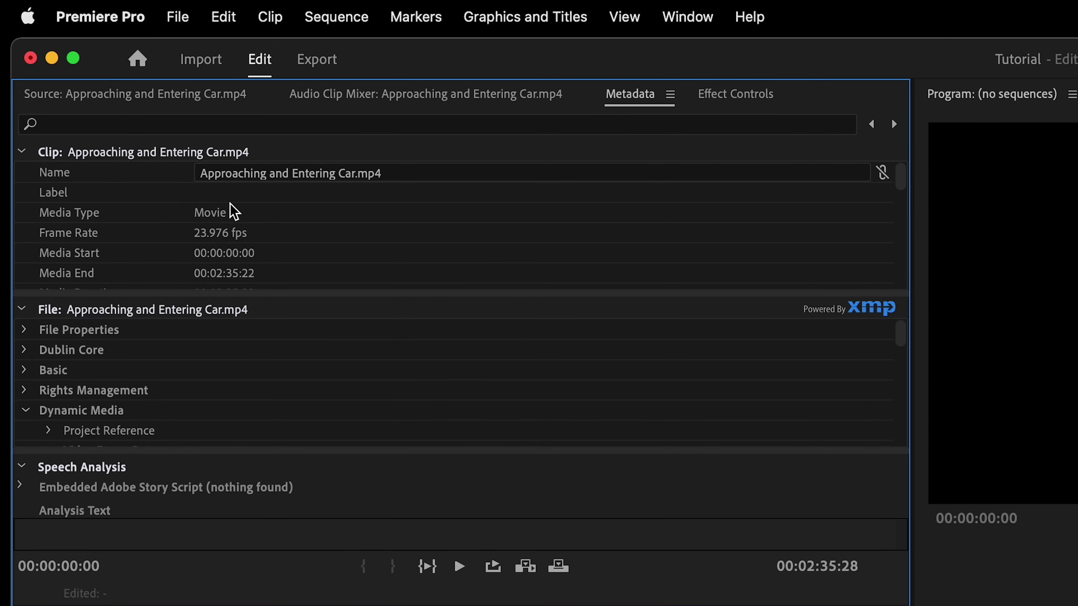
pyautogui.click(147, 94)
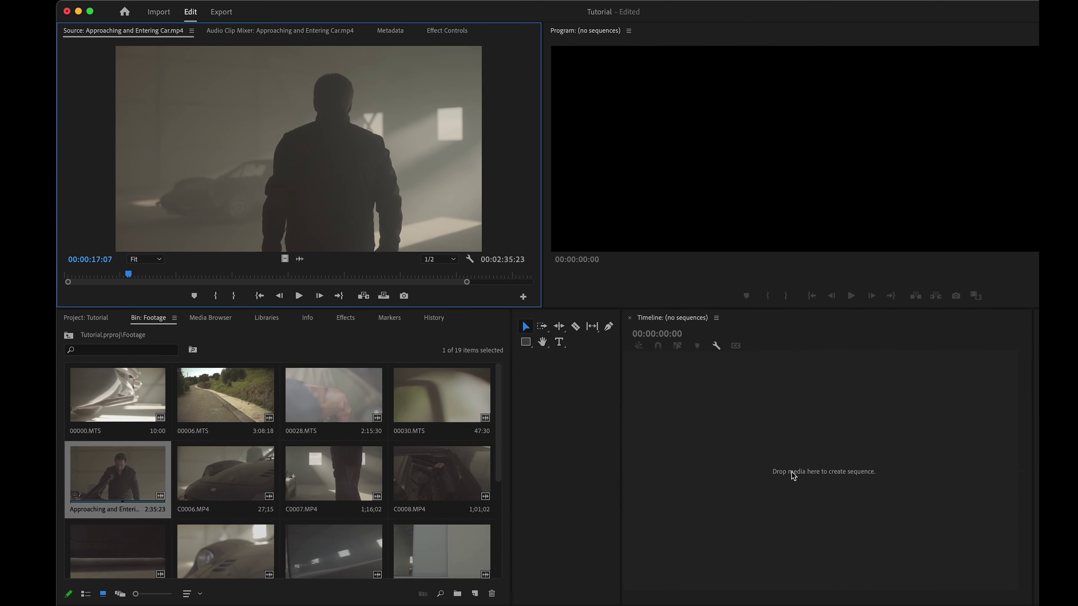
pyautogui.click(750, 482)
pyautogui.click(335, 109)
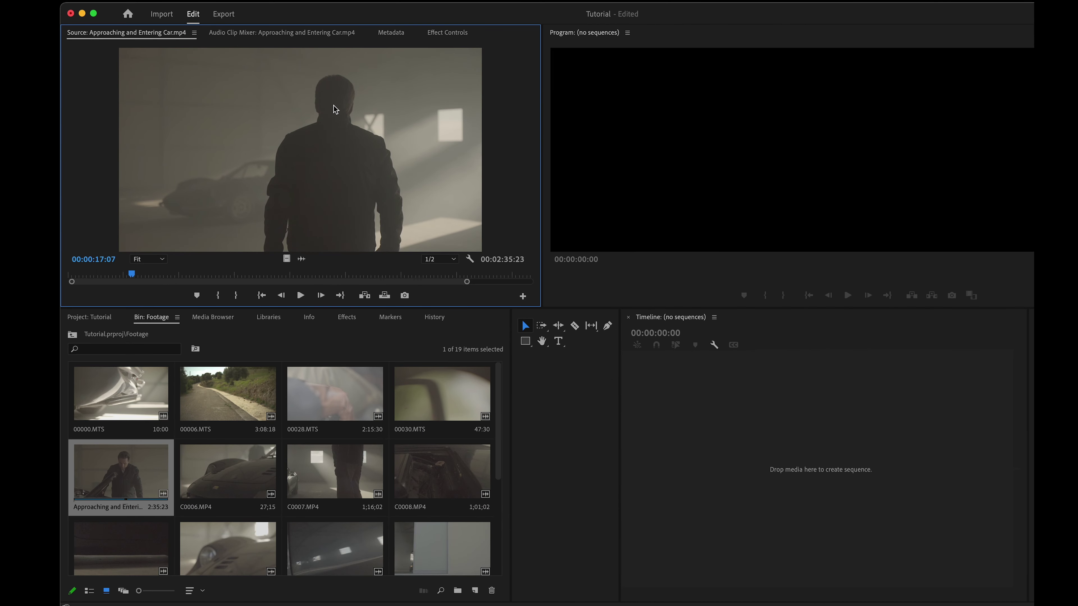
pyautogui.click(401, 34)
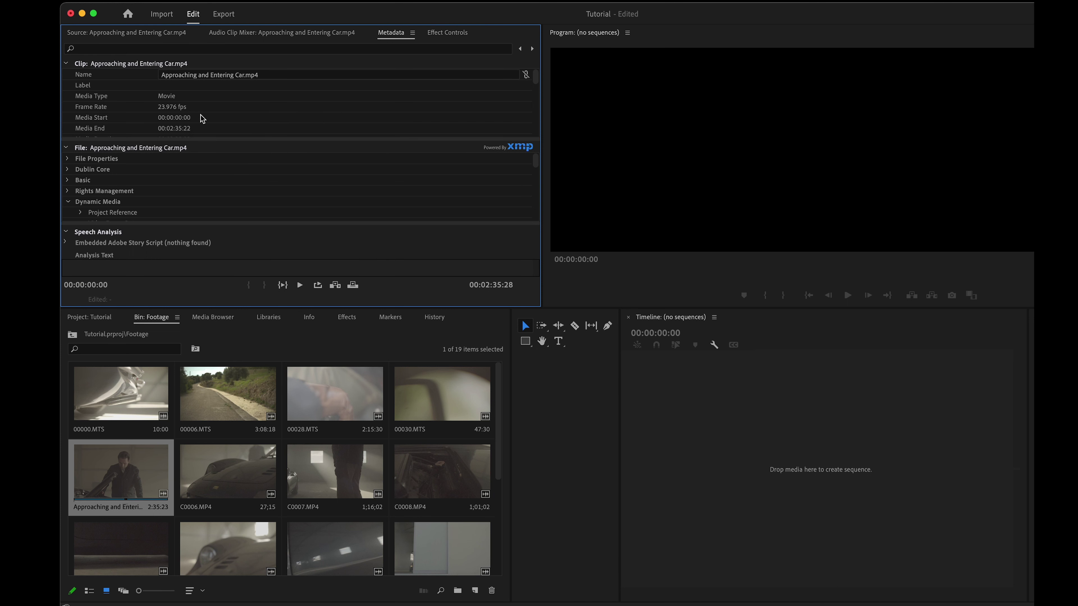
pyautogui.click(150, 34)
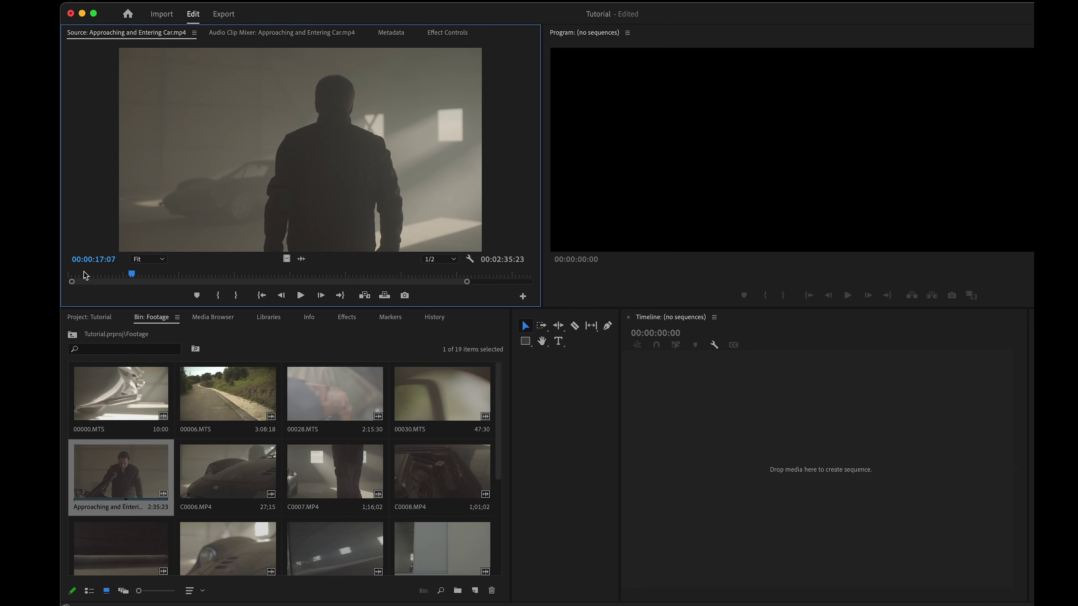
# Step: Mark an In point at 00:00:03:09 and an Out point at 00:00:23:06 on the source clip
pyautogui.moveTo(85, 275); pyautogui.dragTo(58, 273)
pyautogui.press('l')
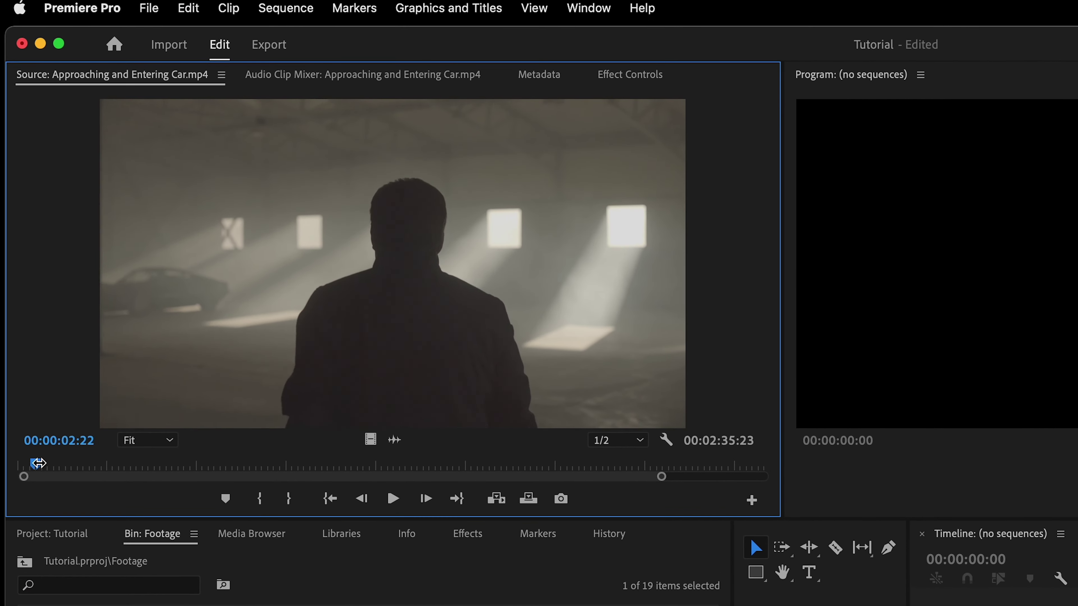
pyautogui.press('i')
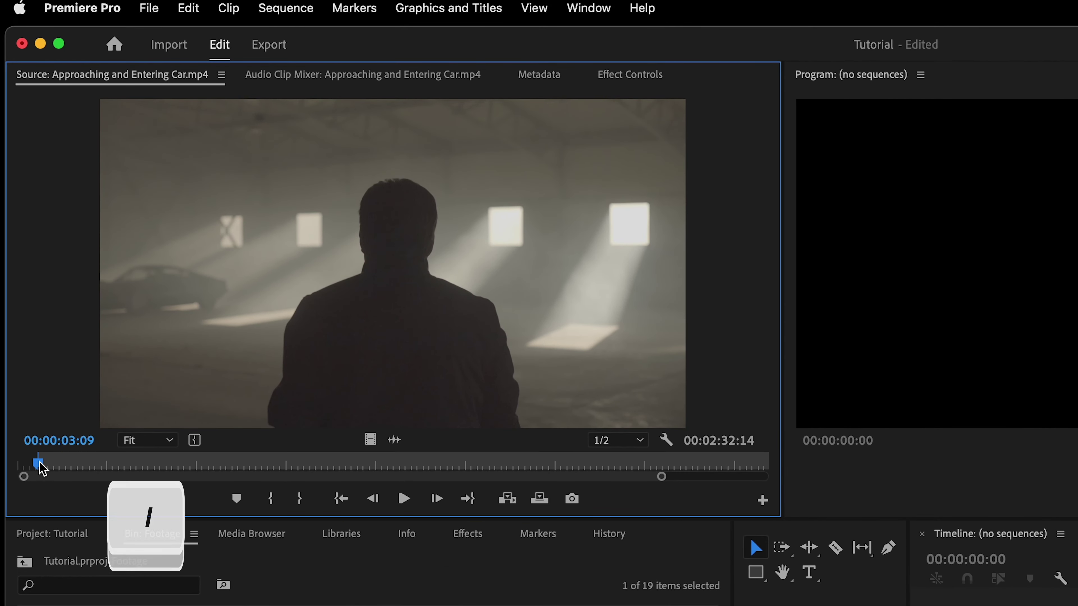
pyautogui.moveTo(43, 469); pyautogui.dragTo(162, 461)
pyautogui.press('o')
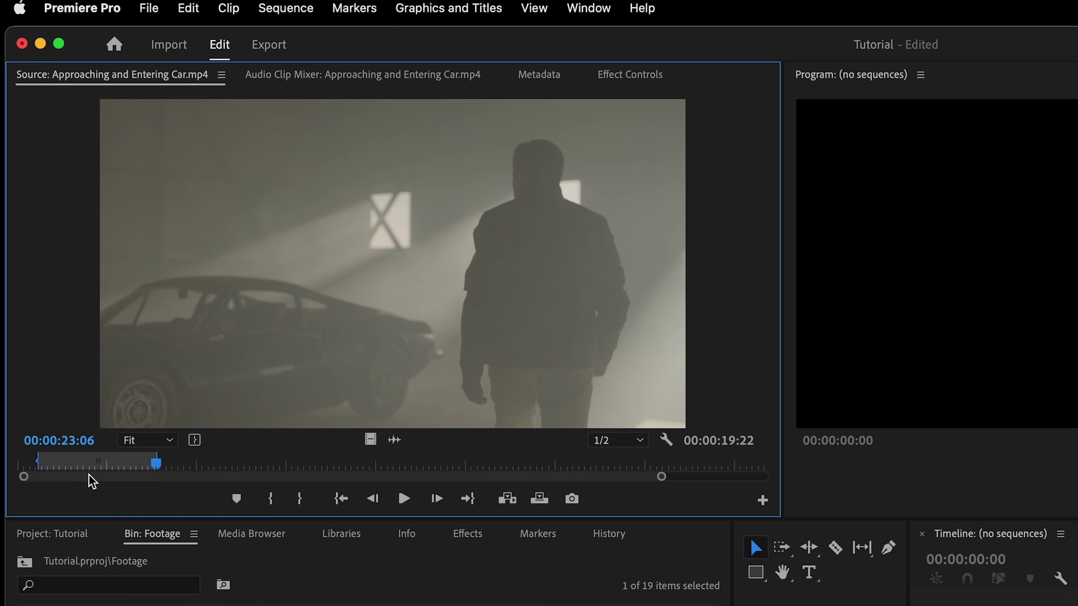
# Step: Create a sequence by placing the marked source clip in the empty timeline, and show it at the project's root level
pyautogui.scroll(2, 97, 478)
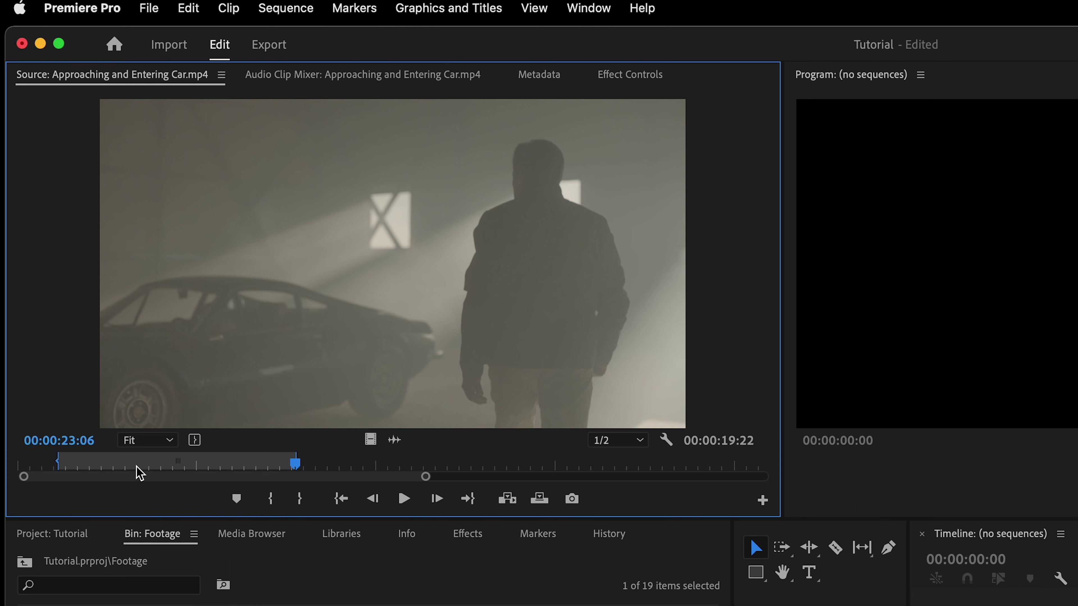
pyautogui.scroll(2, 214, 465)
pyautogui.moveTo(208, 476); pyautogui.dragTo(174, 477)
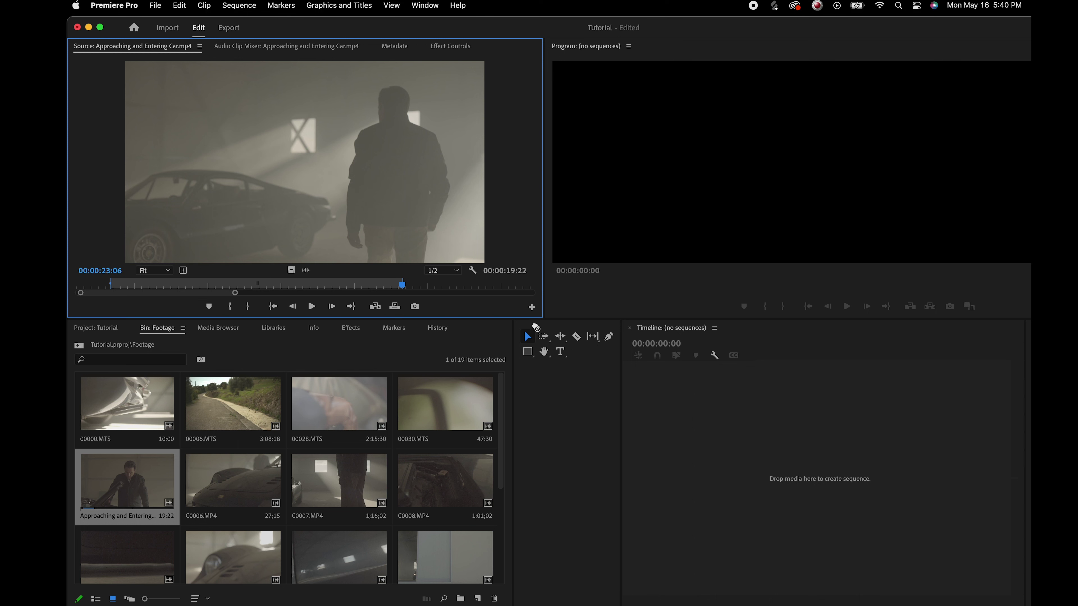
pyautogui.moveTo(684, 411); pyautogui.dragTo(688, 424)
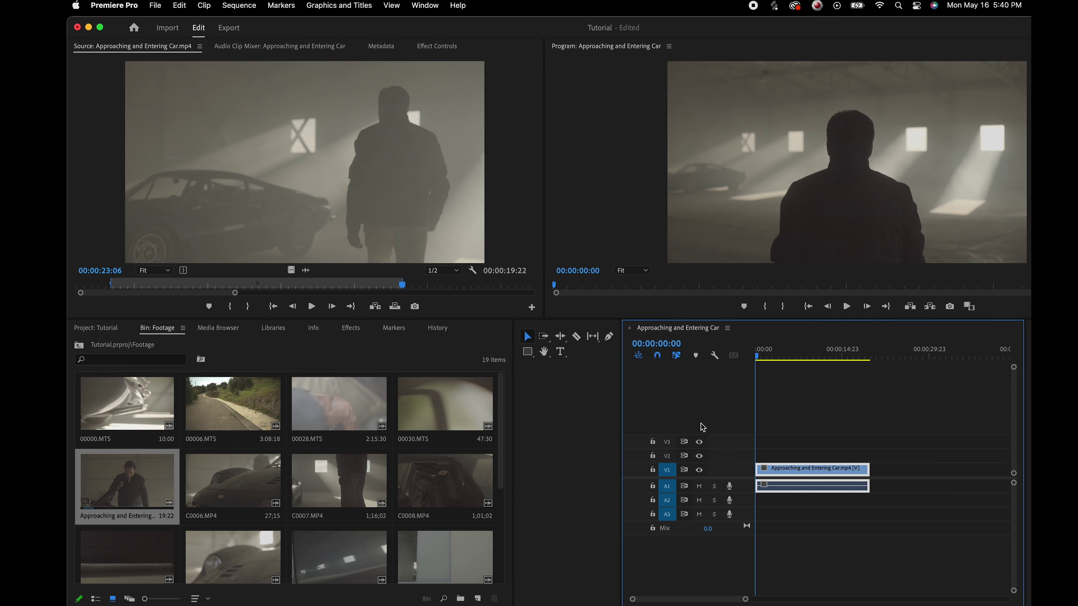
pyautogui.click(101, 330)
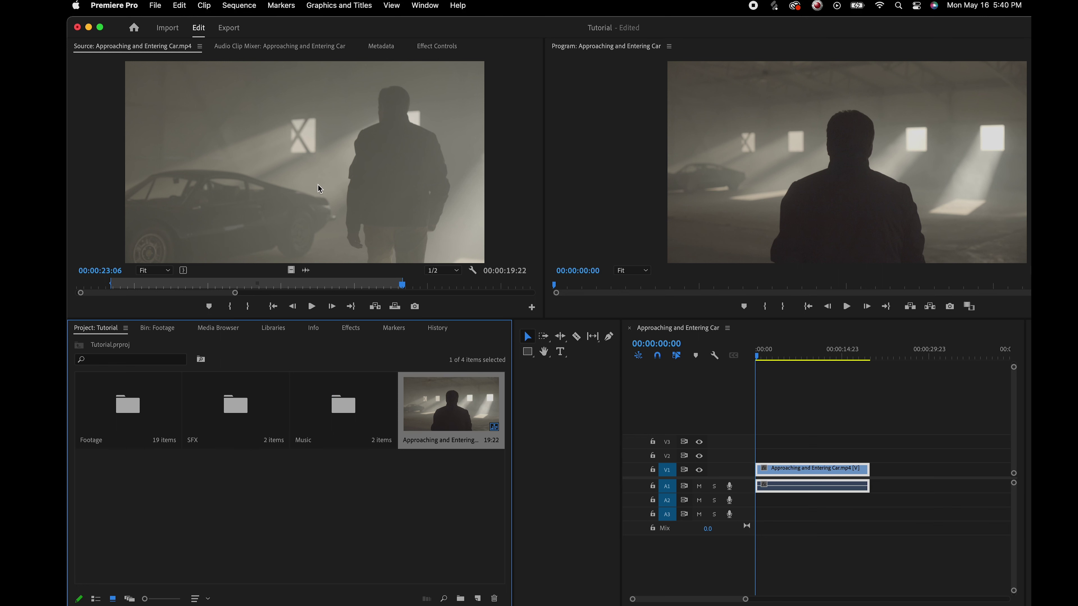
# Step: Check the new sequence's timebase, frame size and other settings without changing them
pyautogui.click(788, 408)
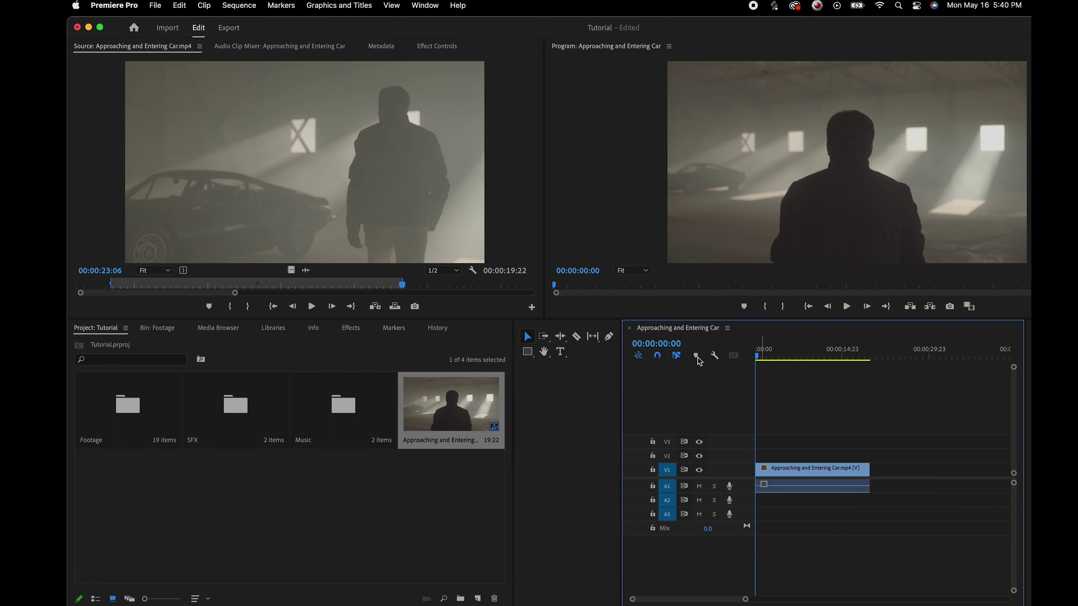
pyautogui.click(238, 6)
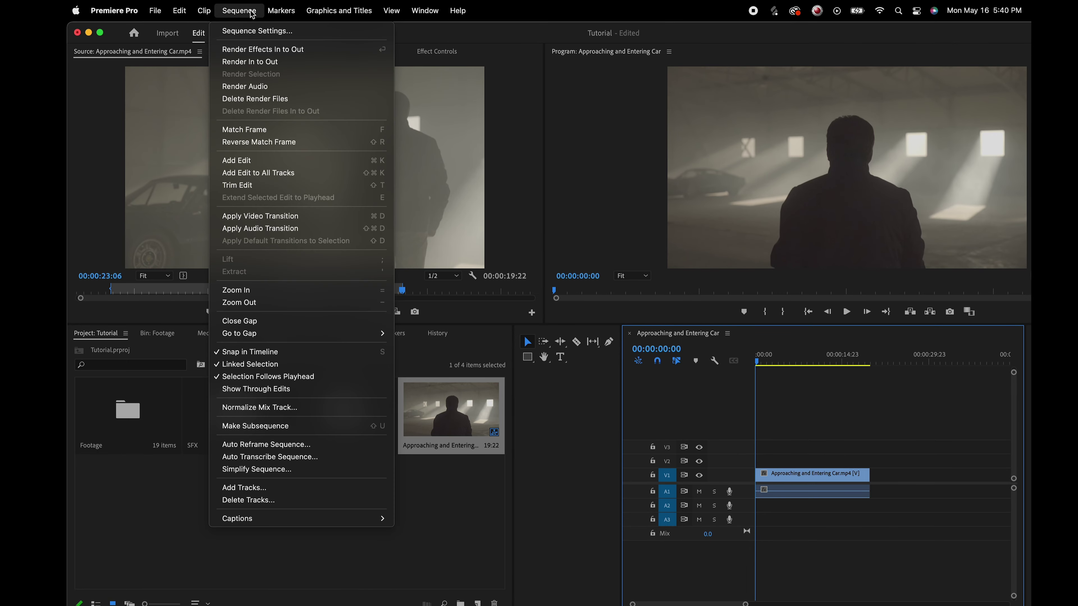
pyautogui.click(256, 29)
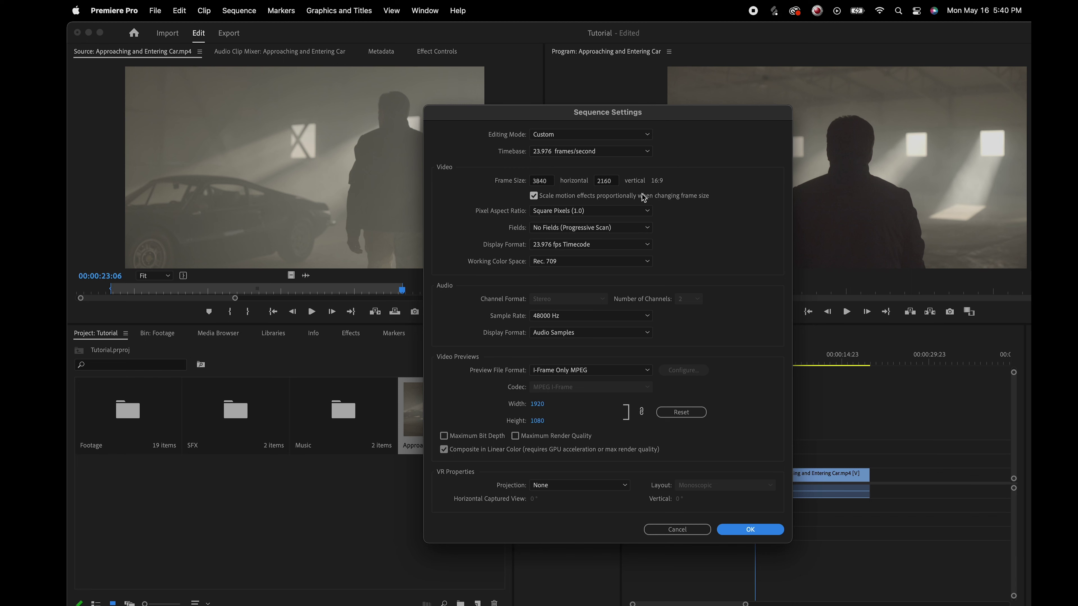
pyautogui.click(674, 530)
# Step: Play the sequence, widen the Timeline panel to narrow the tools area, and leave the playhead at 00:00:07:16
pyautogui.press('space')
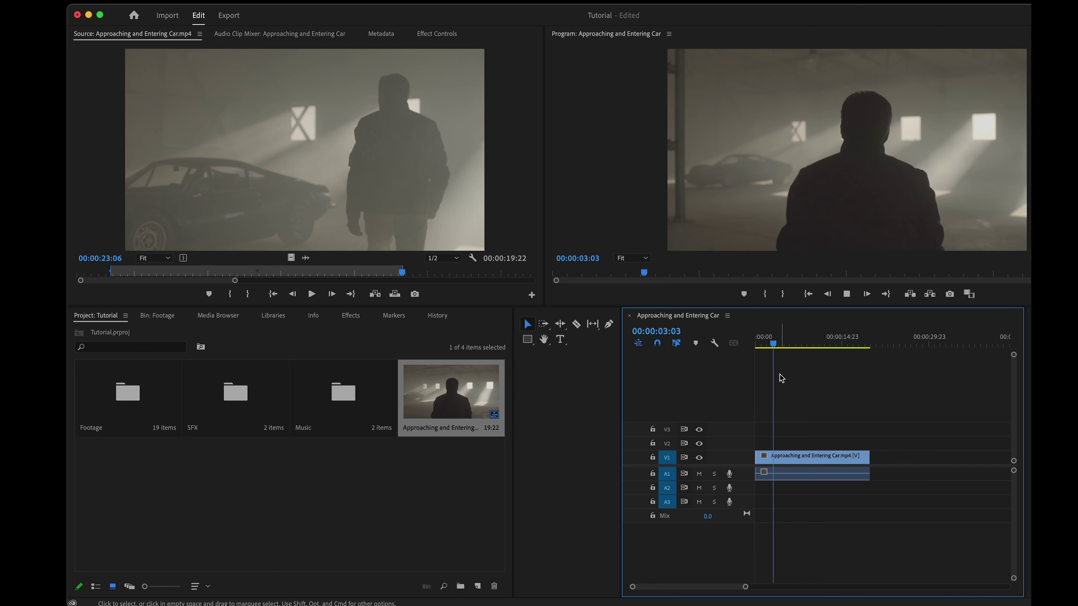
pyautogui.moveTo(621, 376); pyautogui.dragTo(534, 376)
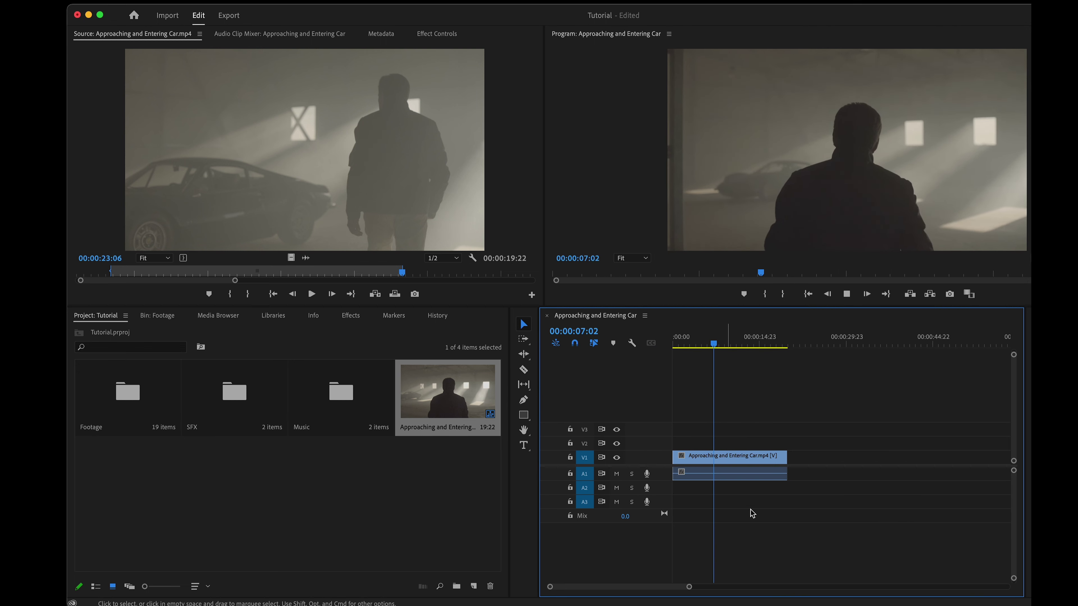
pyautogui.moveTo(770, 343); pyautogui.dragTo(720, 350)
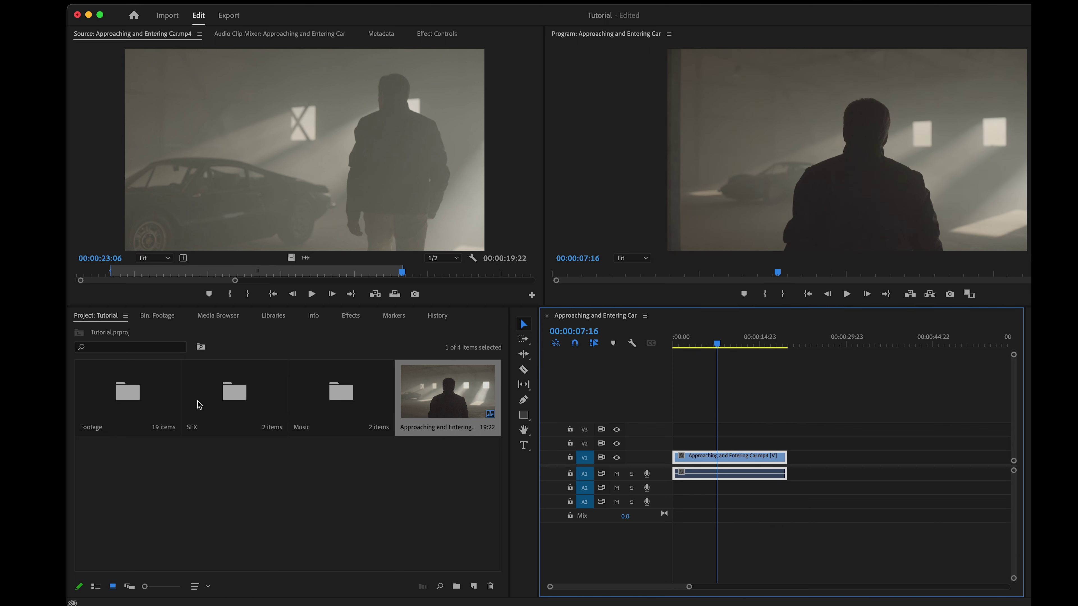
# Step: Delete the clips 00000.MTS, 00006.MTS, 00028.MTS and 00030.MTS from the Footage bin
pyautogui.doubleClick(129, 393)
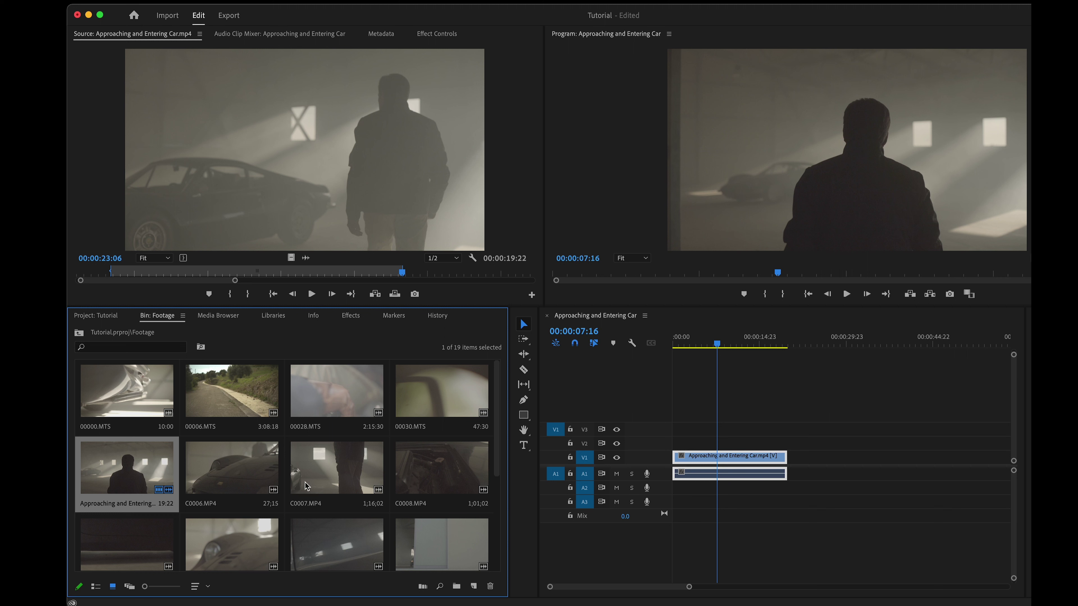
pyautogui.click(127, 392)
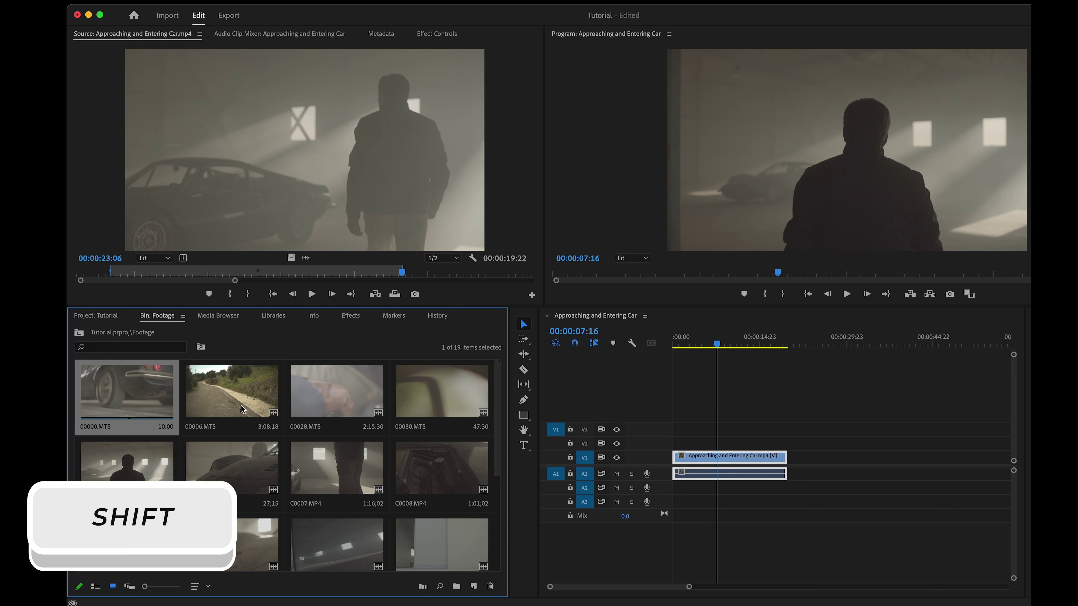
pyautogui.keyDown('shift'); pyautogui.click(469, 395); pyautogui.keyUp('shift')
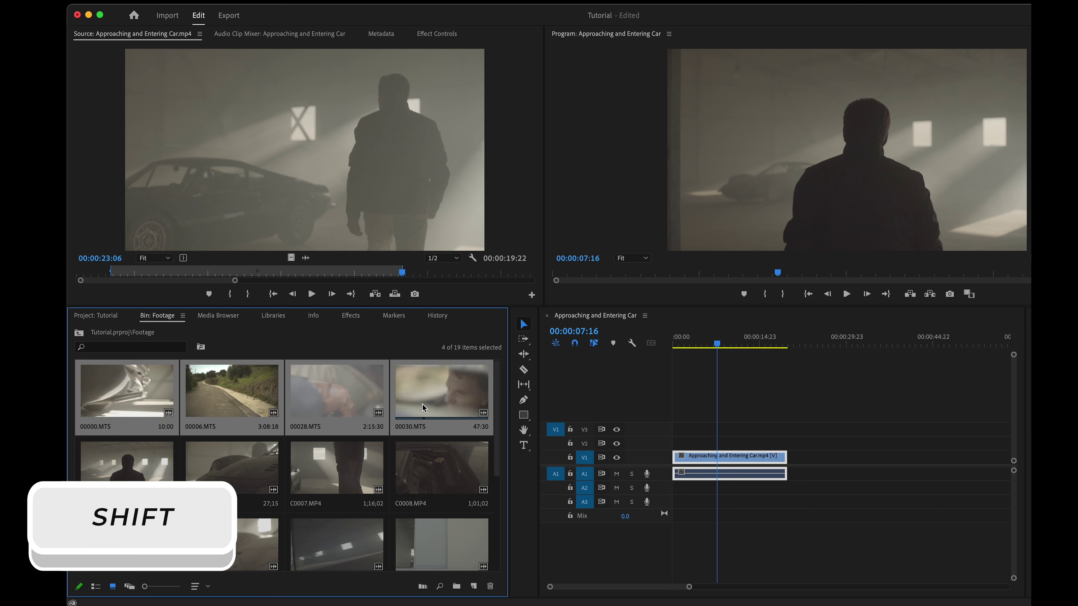
pyautogui.press('Delete')
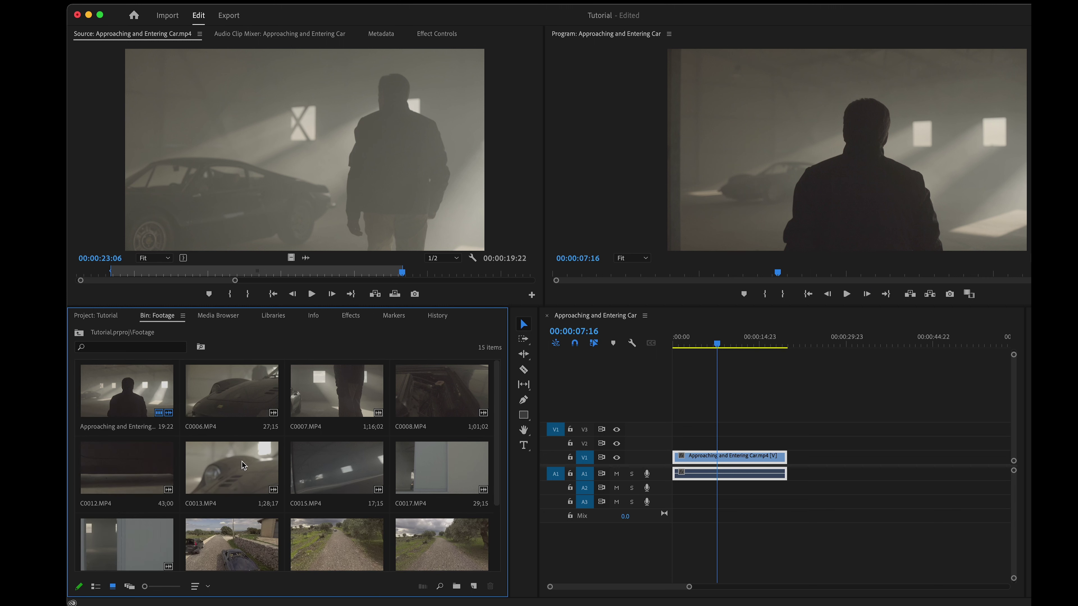
# Step: Select the non-adjacent clips C0007.MP4, C0012.MP4, C0017.MP4 and the village road clip together in the Footage bin
pyautogui.keyDown('super'); pyautogui.click(367, 430); pyautogui.keyUp('super')
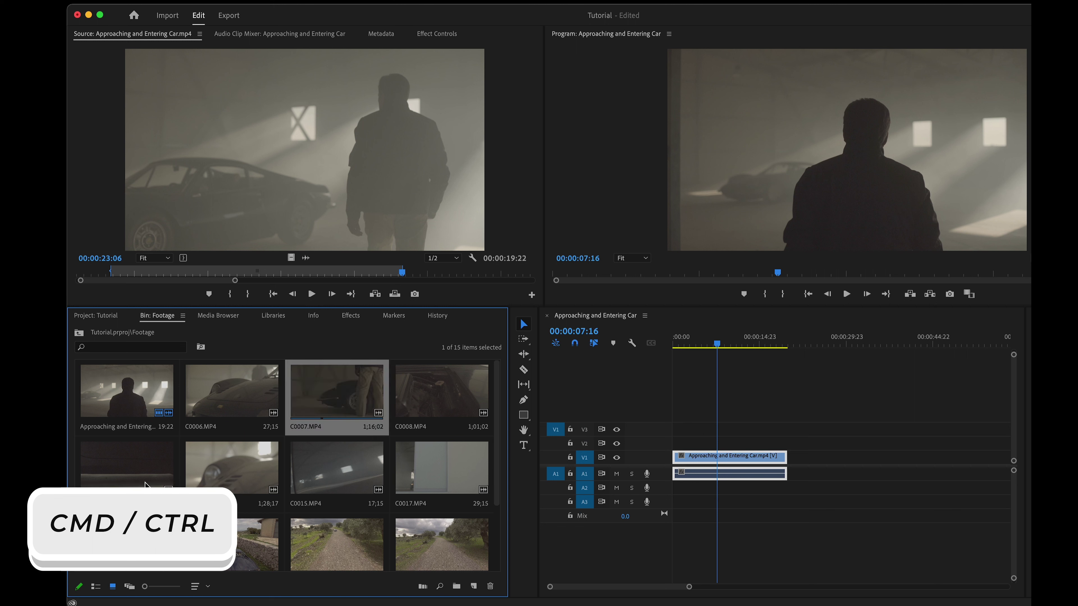
pyautogui.keyDown('super'); pyautogui.click(137, 478); pyautogui.keyUp('super')
pyautogui.keyDown('super'); pyautogui.click(420, 475); pyautogui.keyUp('super')
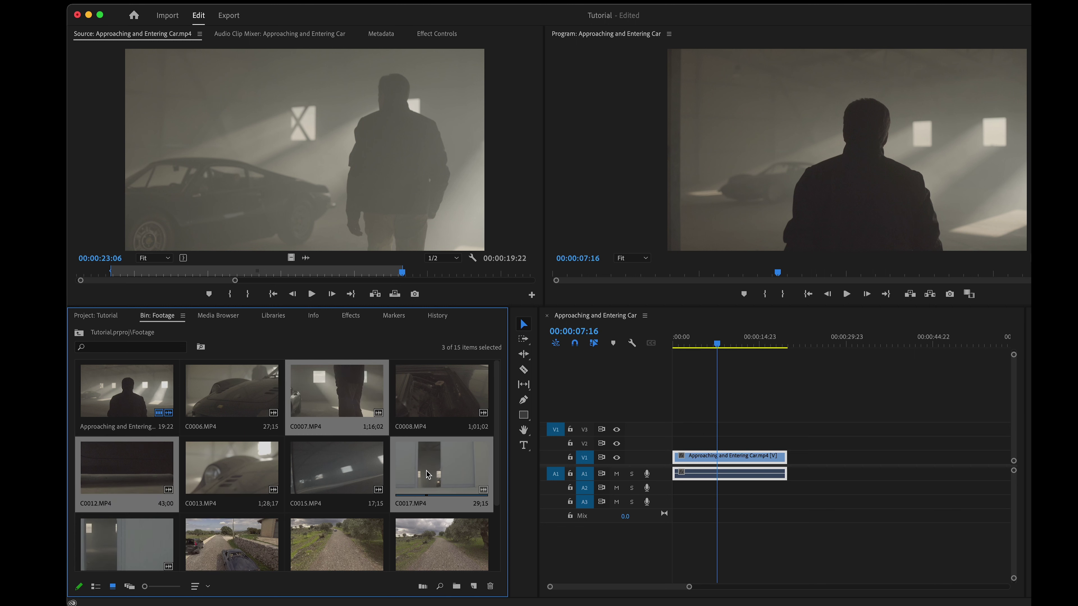
pyautogui.keyDown('super'); pyautogui.click(254, 539); pyautogui.keyUp('super')
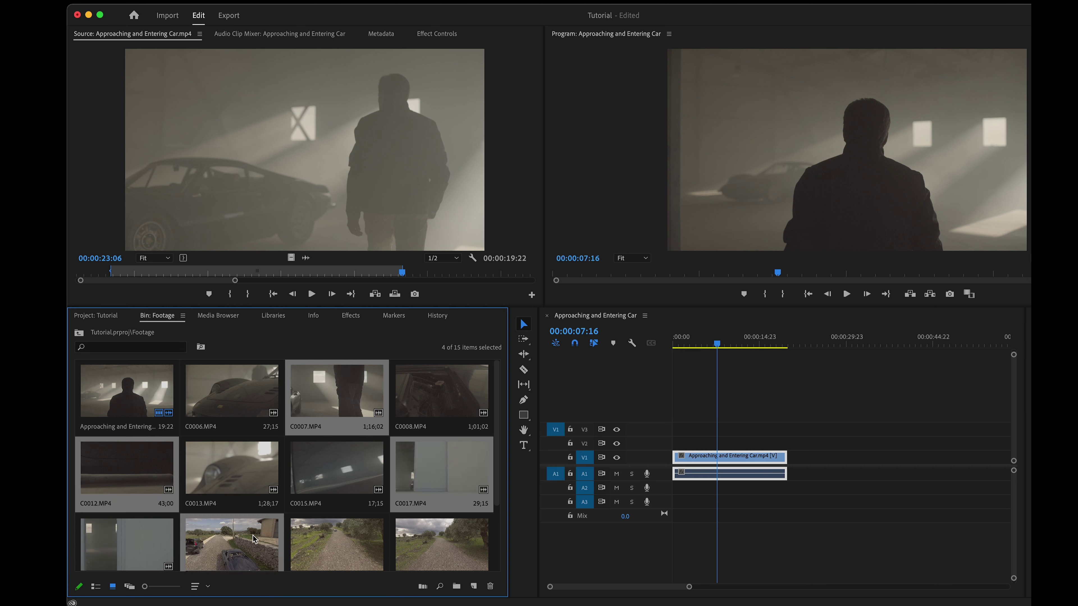
# Step: Select the run of clips from C0006.MP4 through C0017.MP4, and reduce the selection to a single clip
pyautogui.keyDown('super'); pyautogui.click(224, 407); pyautogui.keyUp('super')
pyautogui.keyDown('super'); pyautogui.click(238, 463); pyautogui.keyUp('super')
pyautogui.keyDown('super'); pyautogui.click(377, 451); pyautogui.keyUp('super')
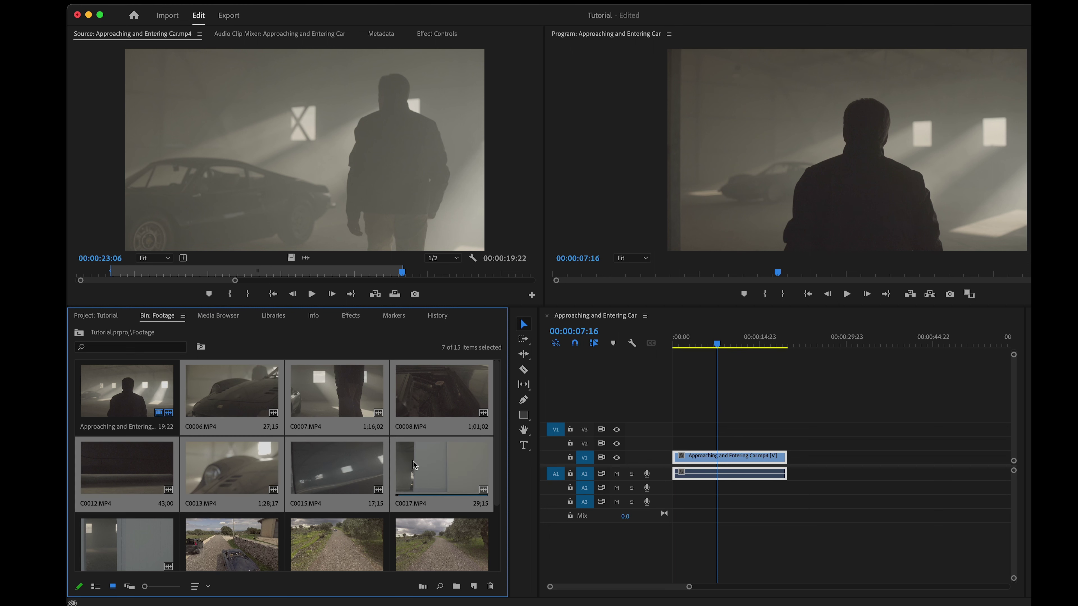
pyautogui.click(337, 533)
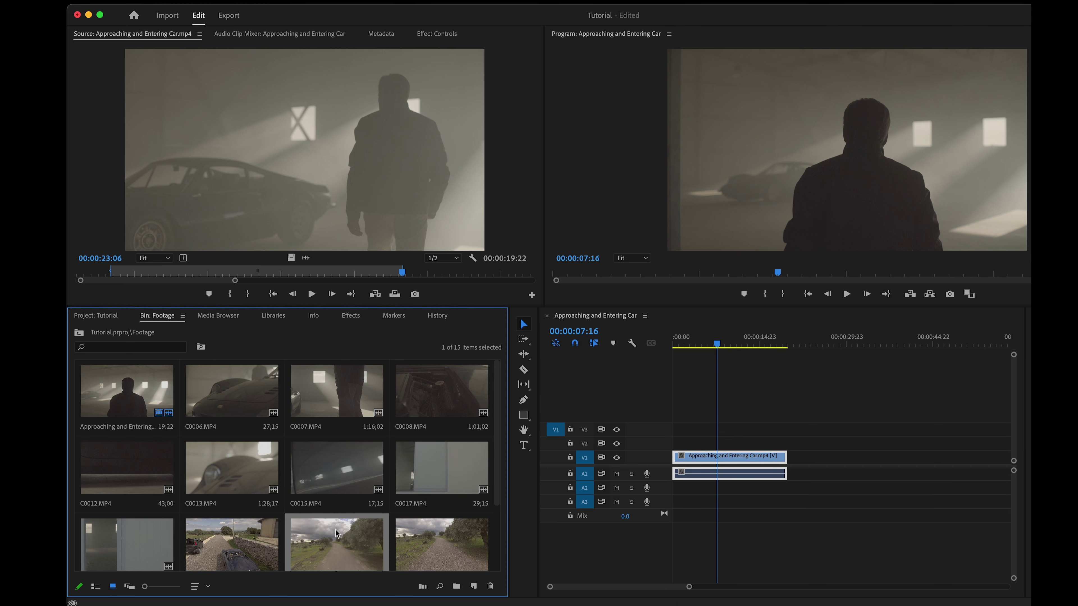
pyautogui.click(232, 410)
pyautogui.click(342, 408)
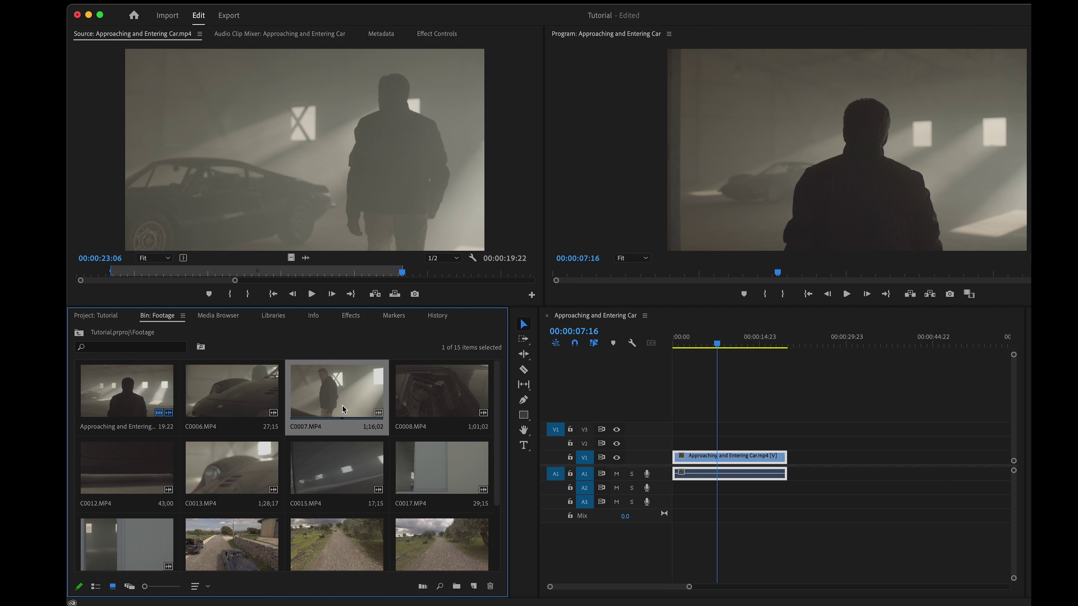
# Step: Open C0006.MP4 in the Source monitor and mark a 10;04 in-to-out range ending at 06;41;58;08
pyautogui.doubleClick(232, 401)
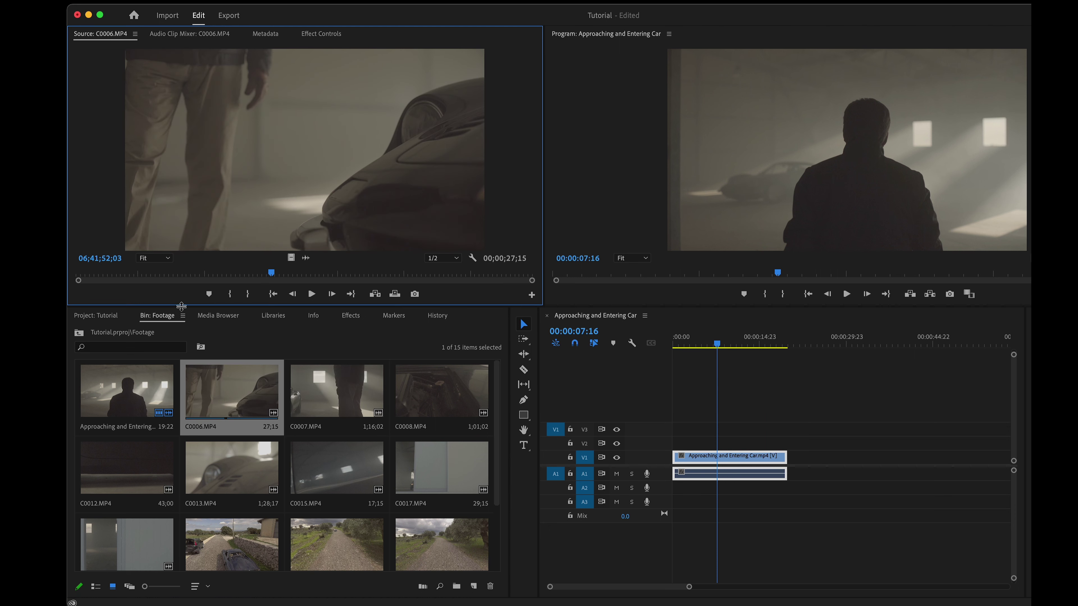
pyautogui.moveTo(126, 277); pyautogui.dragTo(374, 276)
pyautogui.press('i')
pyautogui.press('o')
pyautogui.press('o')
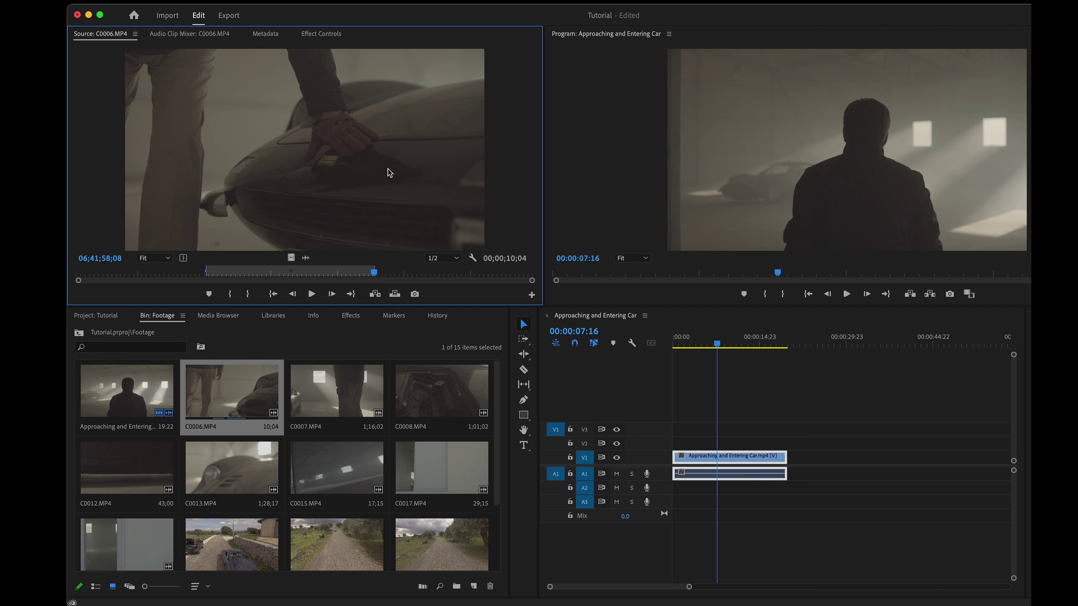
pyautogui.moveTo(420, 185); pyautogui.dragTo(798, 451)
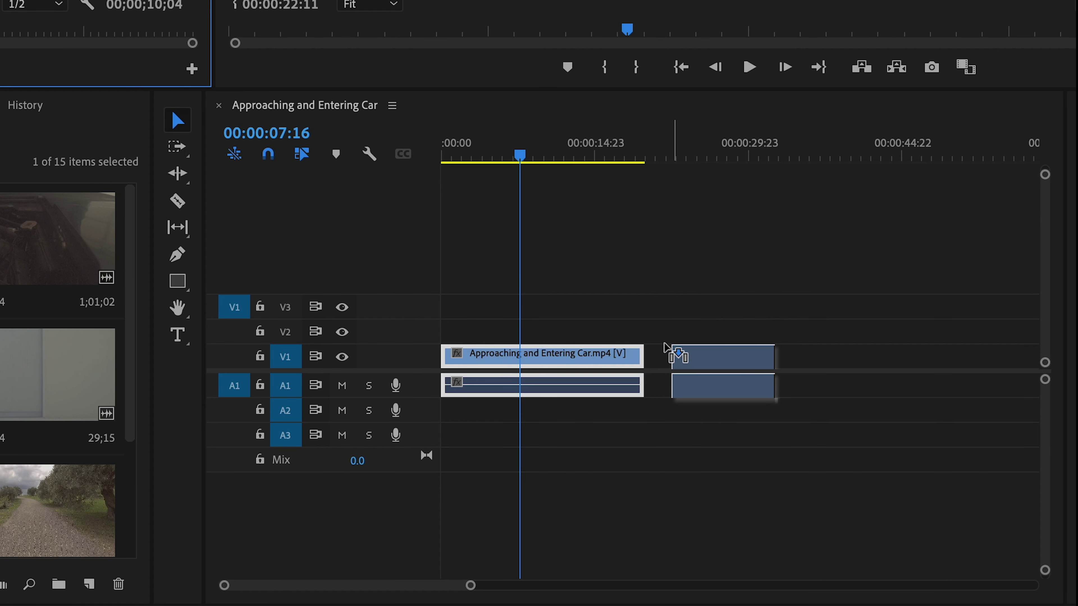
pyautogui.moveTo(665, 347)
pyautogui.mouseDown()
pyautogui.moveTo(677, 348)
pyautogui.moveTo(667, 324)
pyautogui.moveTo(645, 312)
pyautogui.moveTo(667, 340)
pyautogui.mouseUp()
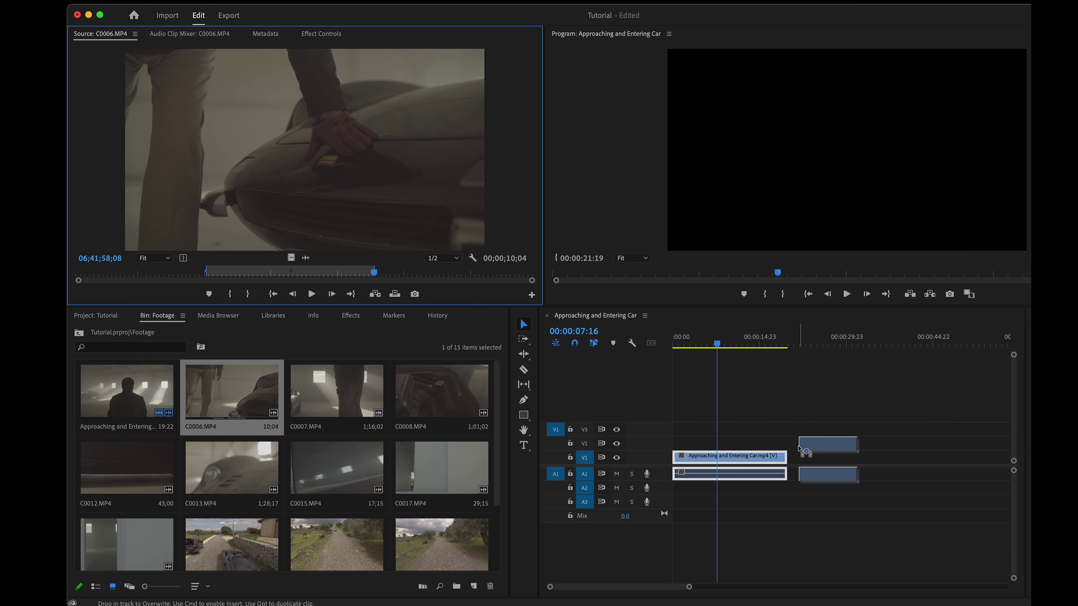
pyautogui.moveTo(799, 449); pyautogui.dragTo(492, 255)
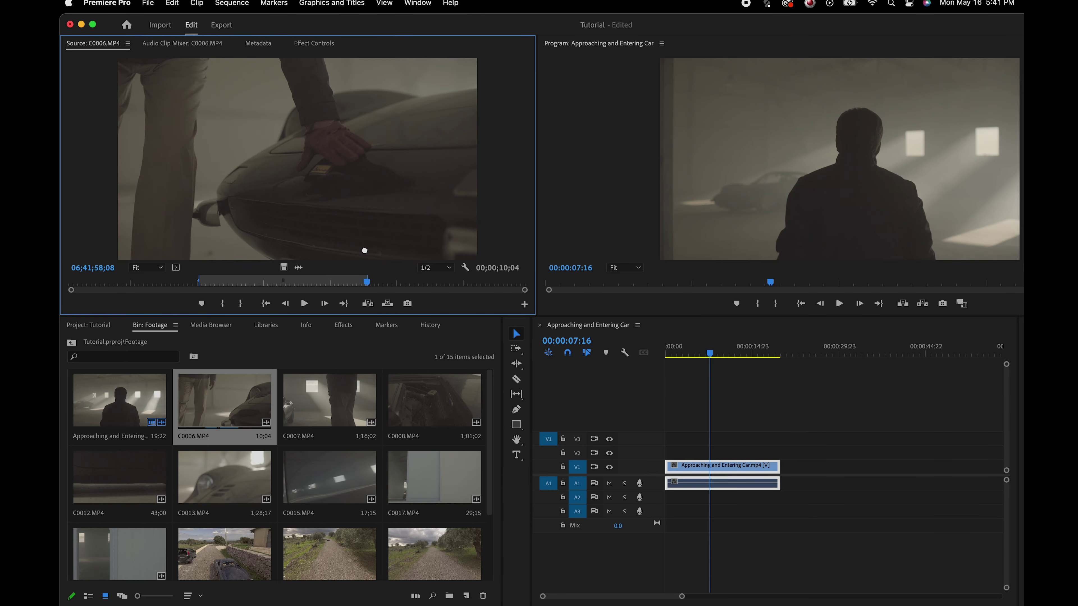
# Step: Place only the video of the marked C0006.MP4 range on V1 past the first clip, and its audio alone beneath on A1
pyautogui.moveTo(364, 250); pyautogui.dragTo(797, 470)
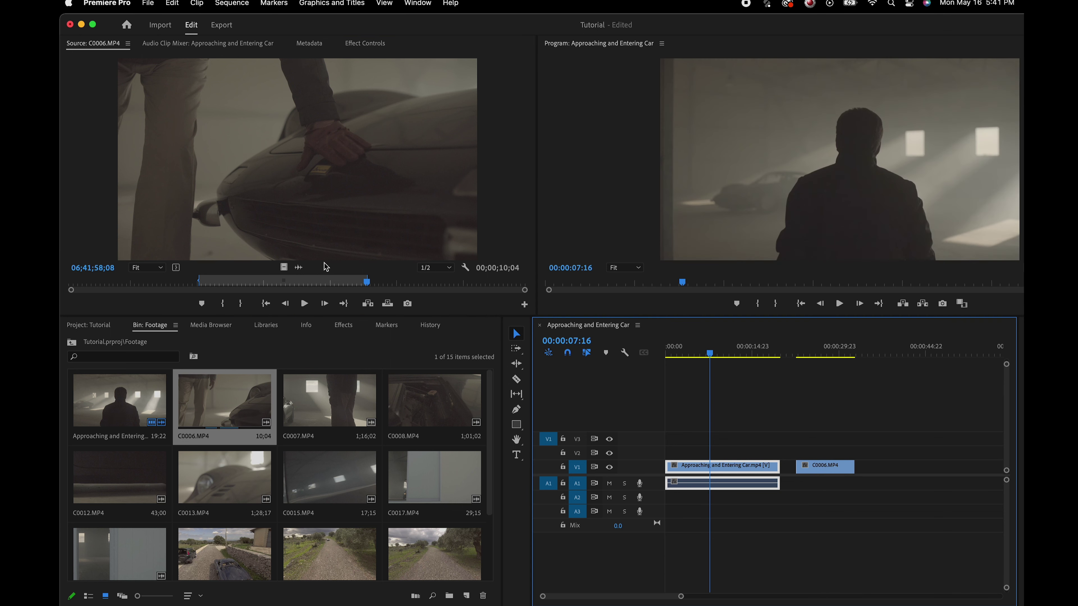
pyautogui.click(299, 270)
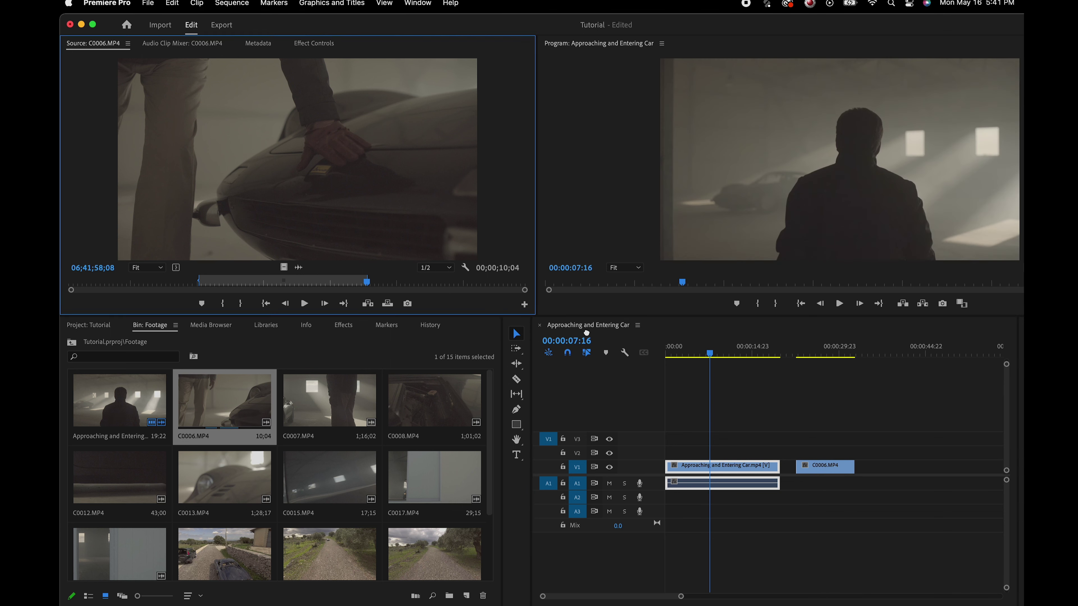
pyautogui.moveTo(586, 333); pyautogui.dragTo(800, 488)
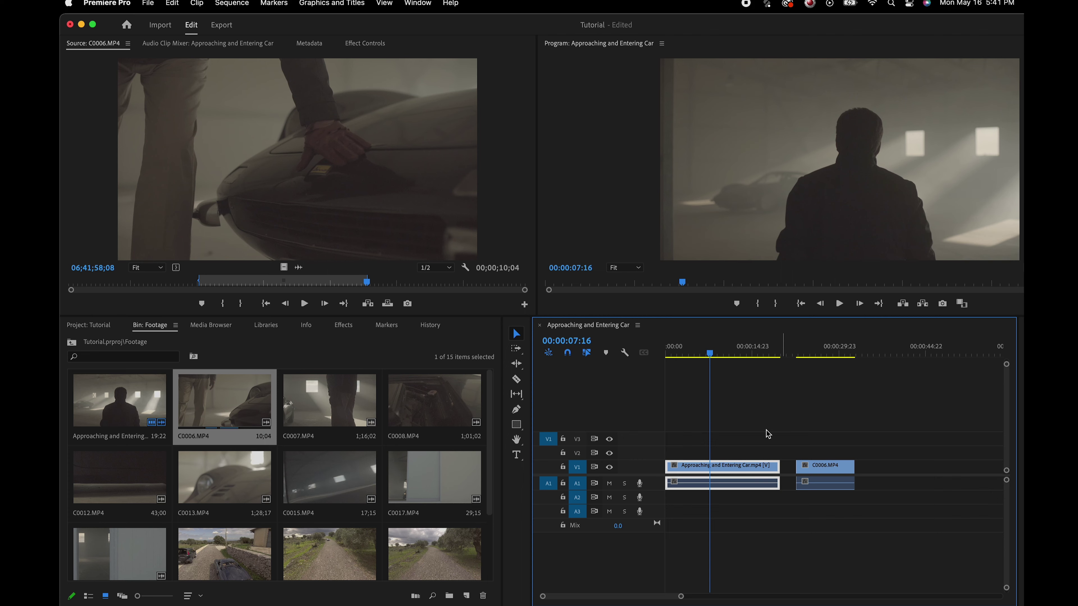
# Step: Try trimming the first clip's start to 00:00:01:11 and its end by about two seconds, restoring the clip after each trim
pyautogui.press('=')
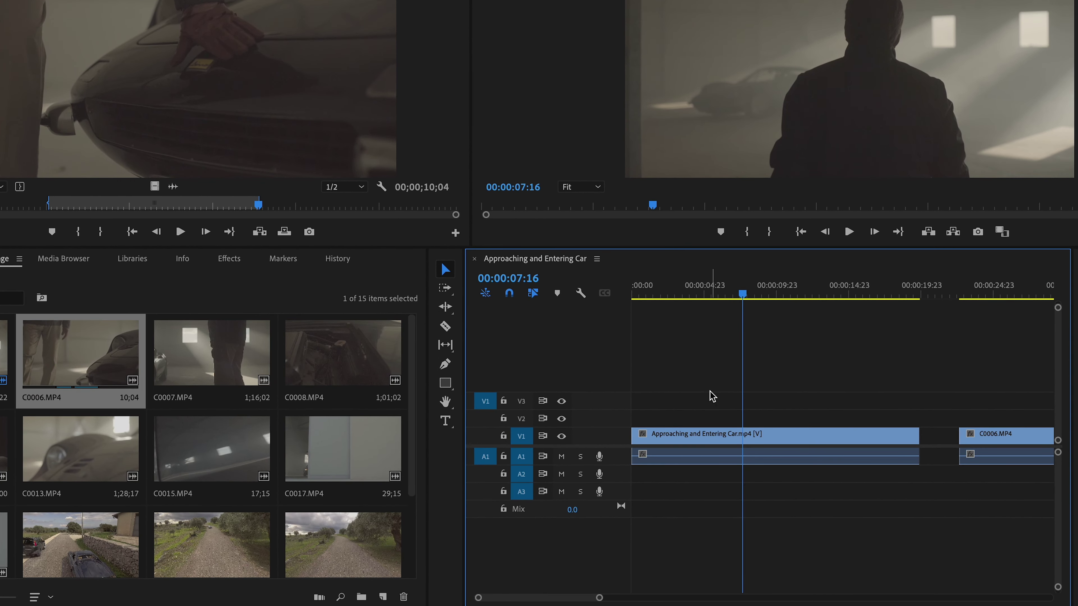
pyautogui.moveTo(637, 436)
pyautogui.mouseDown()
pyautogui.moveTo(718, 436)
pyautogui.moveTo(657, 436)
pyautogui.mouseUp()
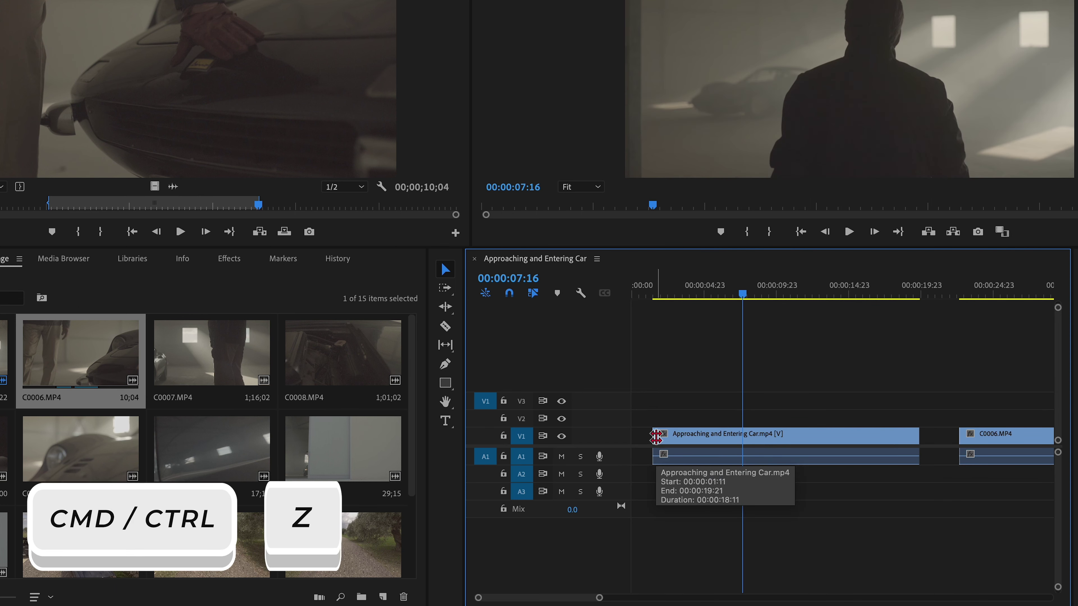
pyautogui.hotkey('ctrl', 'z')
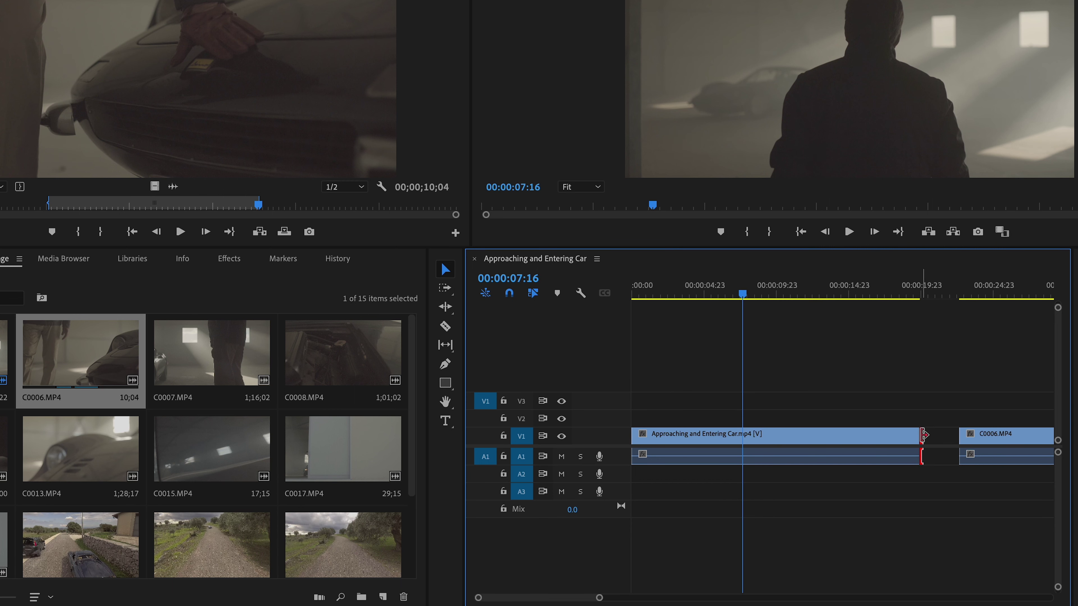
pyautogui.moveTo(920, 437); pyautogui.dragTo(896, 440)
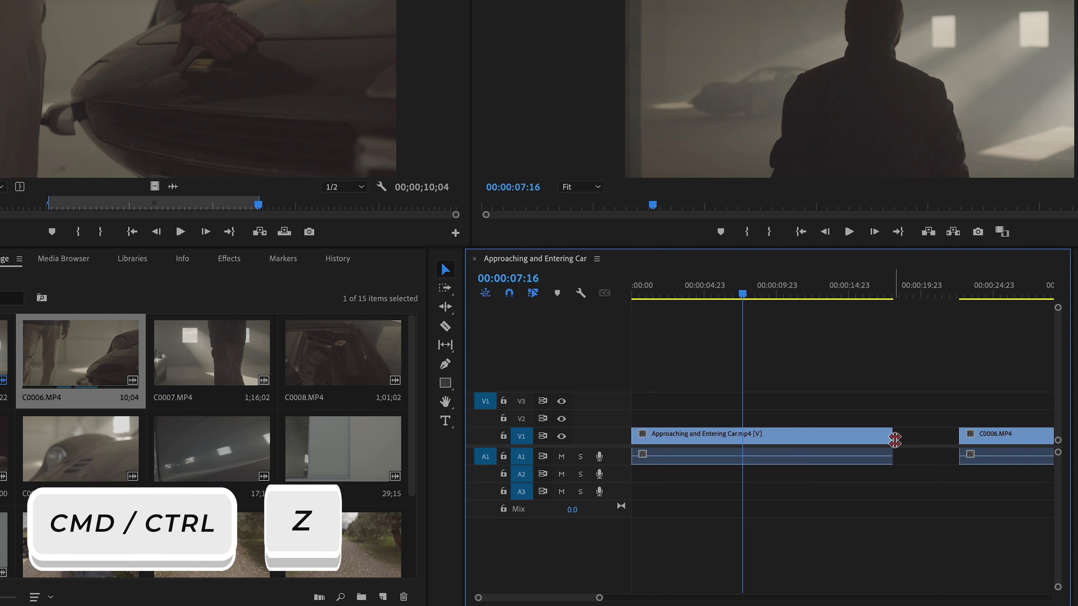
pyautogui.moveTo(897, 440); pyautogui.dragTo(919, 439)
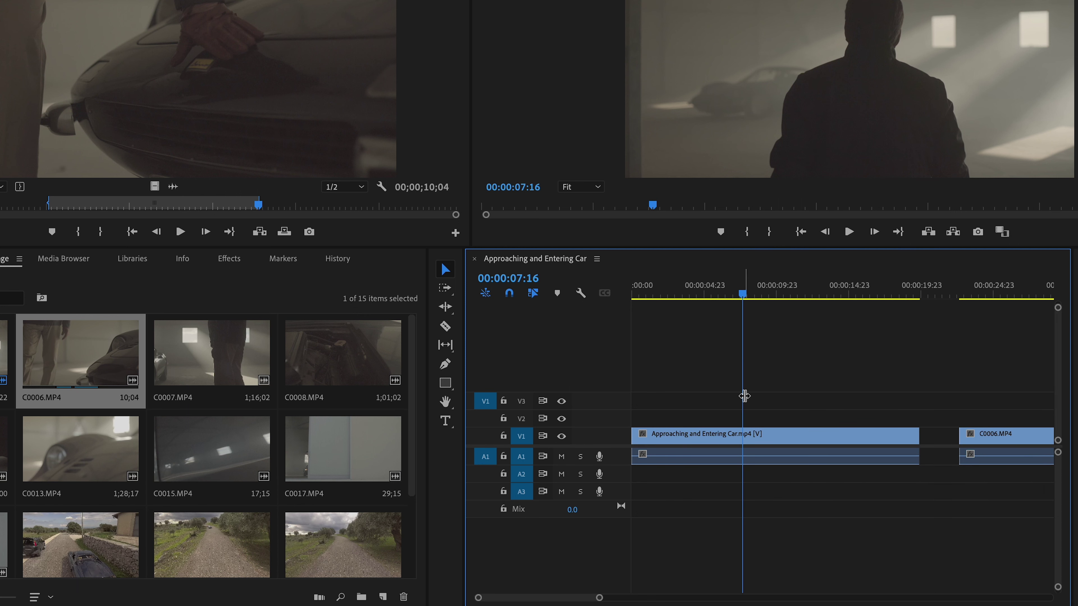
# Step: Cut the first clip into four pieces with the Razor tool at about 3.5, 6 and 10.5 seconds
pyautogui.press('c')
pyautogui.click(445, 269)
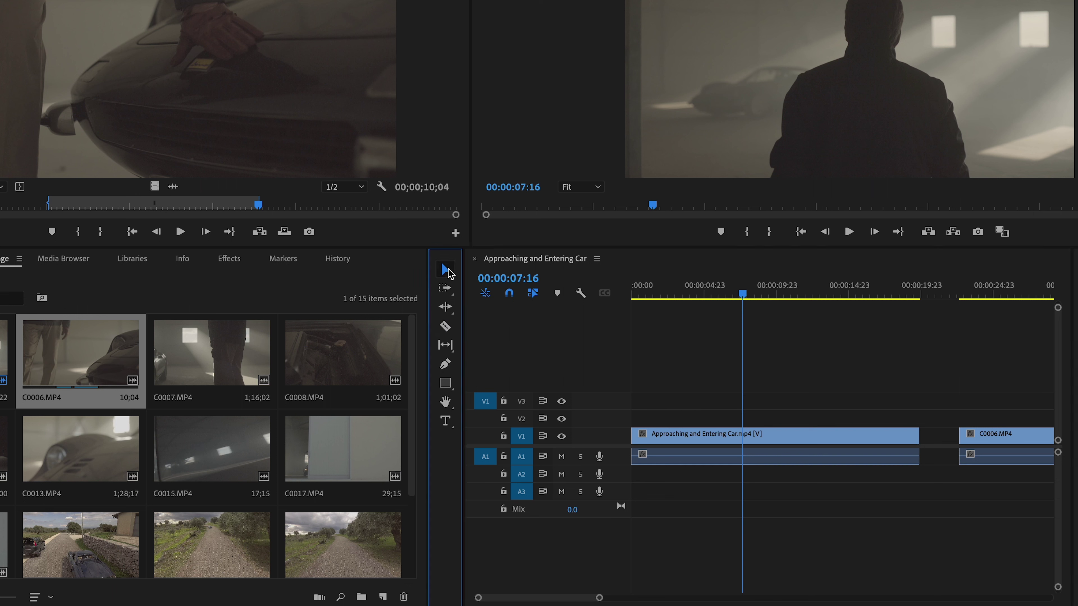
pyautogui.click(446, 333)
pyautogui.click(682, 435)
pyautogui.click(720, 436)
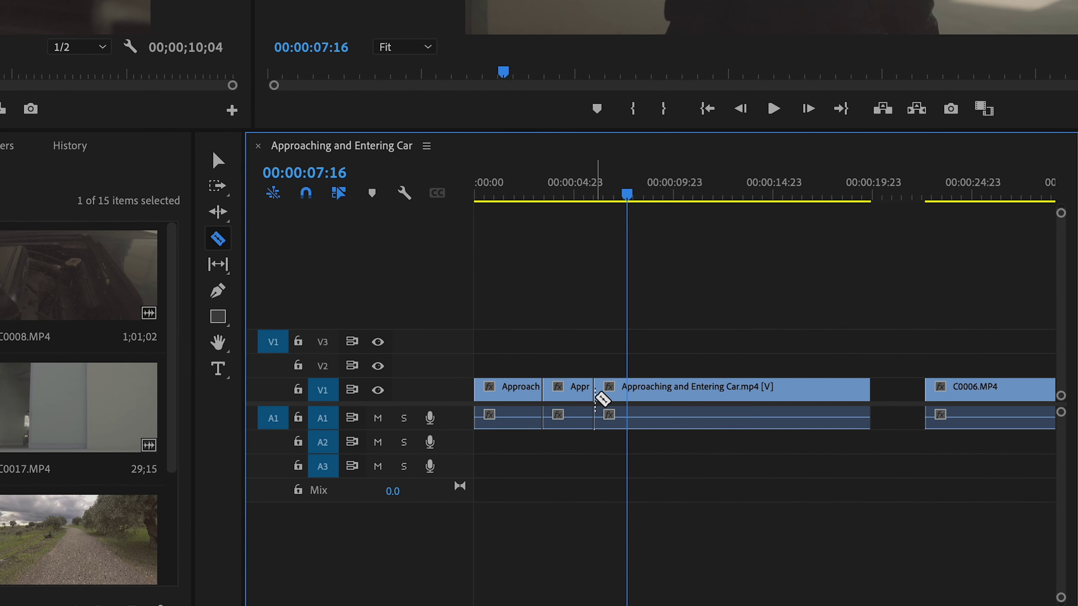
pyautogui.click(680, 392)
pyautogui.press('v')
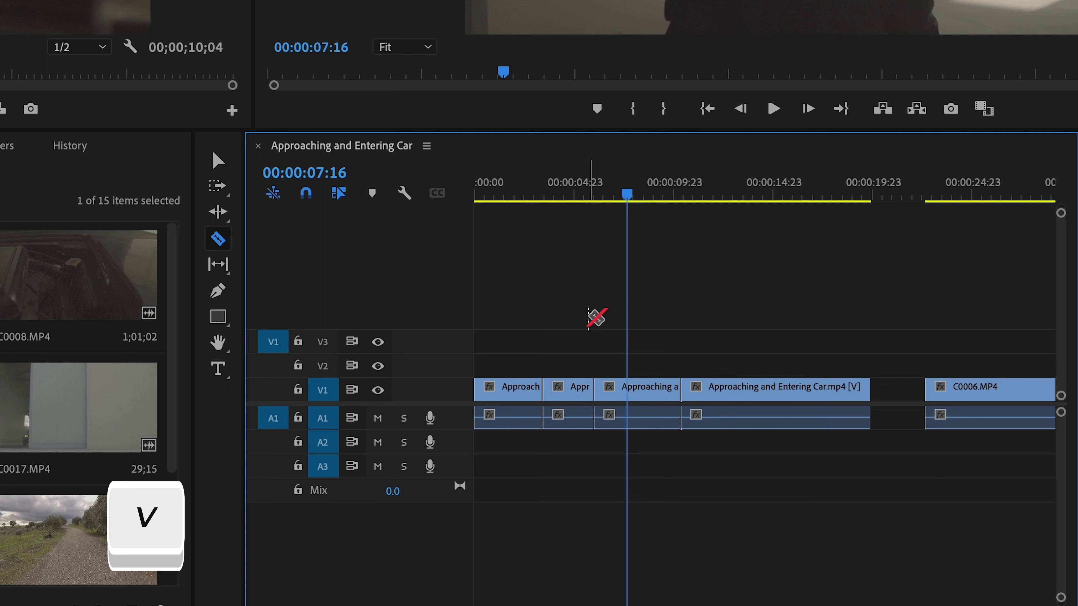
# Step: Try shifting the short second piece of the first clip, and undo everything back to the uncut clip
pyautogui.click(579, 395)
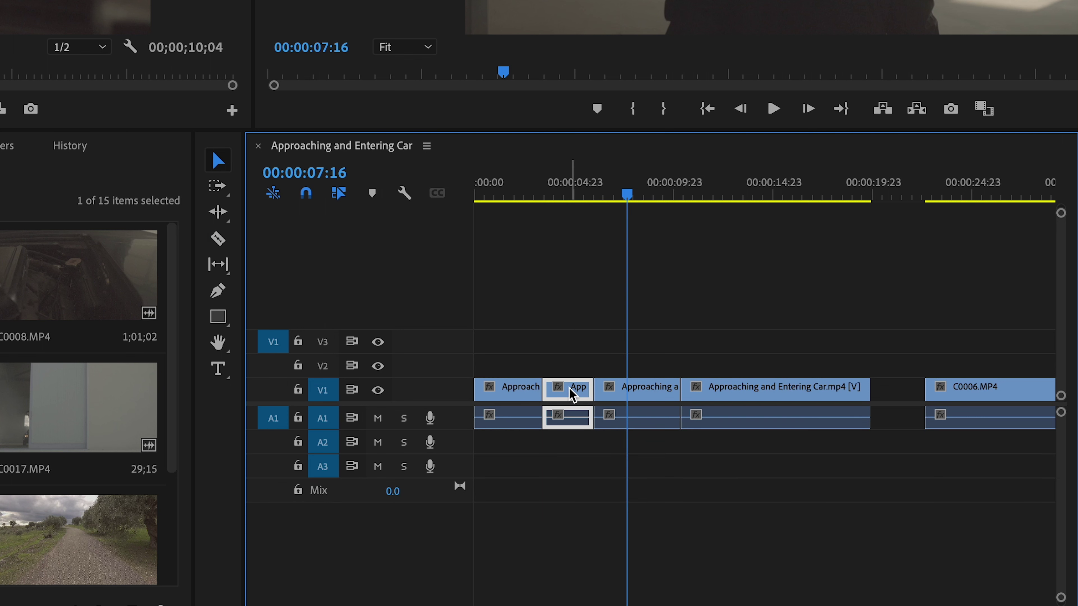
pyautogui.moveTo(583, 389)
pyautogui.mouseDown()
pyautogui.moveTo(571, 389)
pyautogui.moveTo(648, 378)
pyautogui.moveTo(894, 412)
pyautogui.moveTo(548, 405)
pyautogui.moveTo(566, 401)
pyautogui.mouseUp()
pyautogui.hotkey('ctrl', 'z')
pyautogui.hotkey('ctrl', 'z')
pyautogui.hotkey('ctrl', 'z')
pyautogui.hotkey('ctrl', 'z')
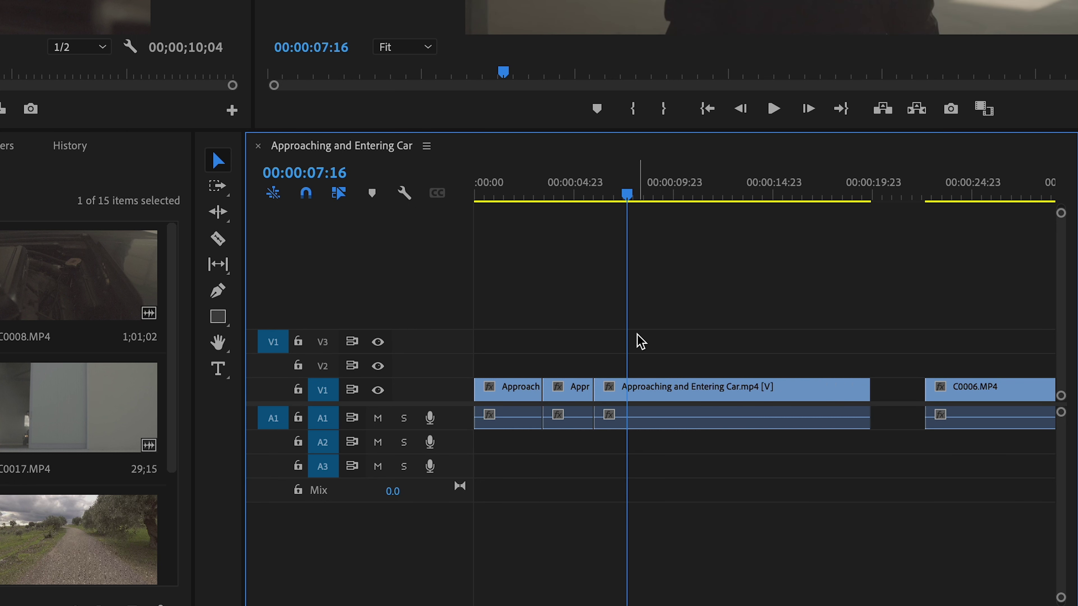
pyautogui.hotkey('ctrl', 'z')
# Step: Move the Approaching and Entering Car clip about 0.6 seconds toward C0006.MP4 on its track
pyautogui.press('c')
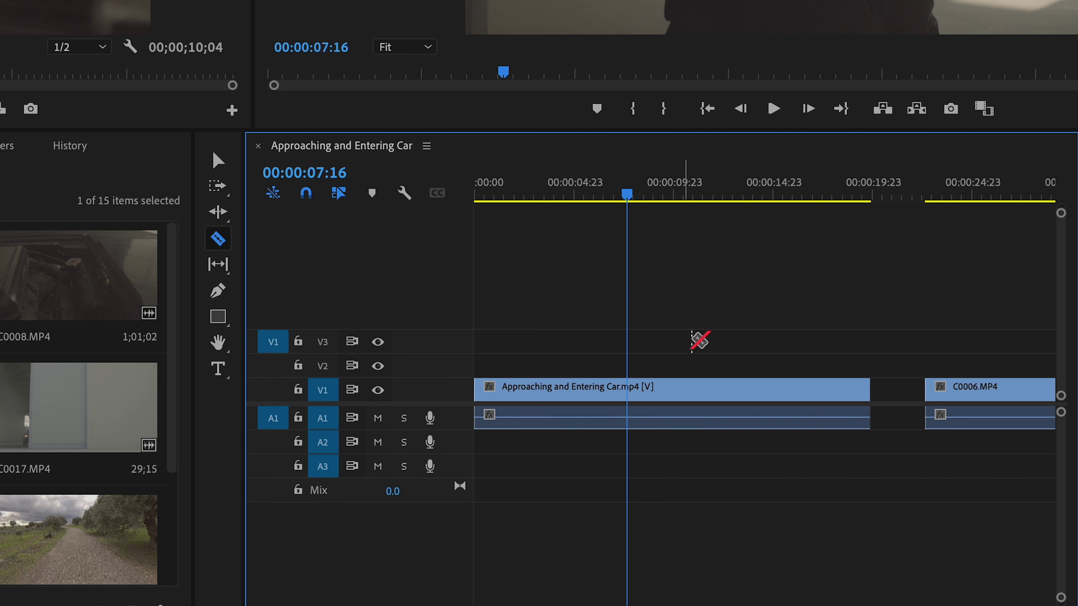
pyautogui.press('v')
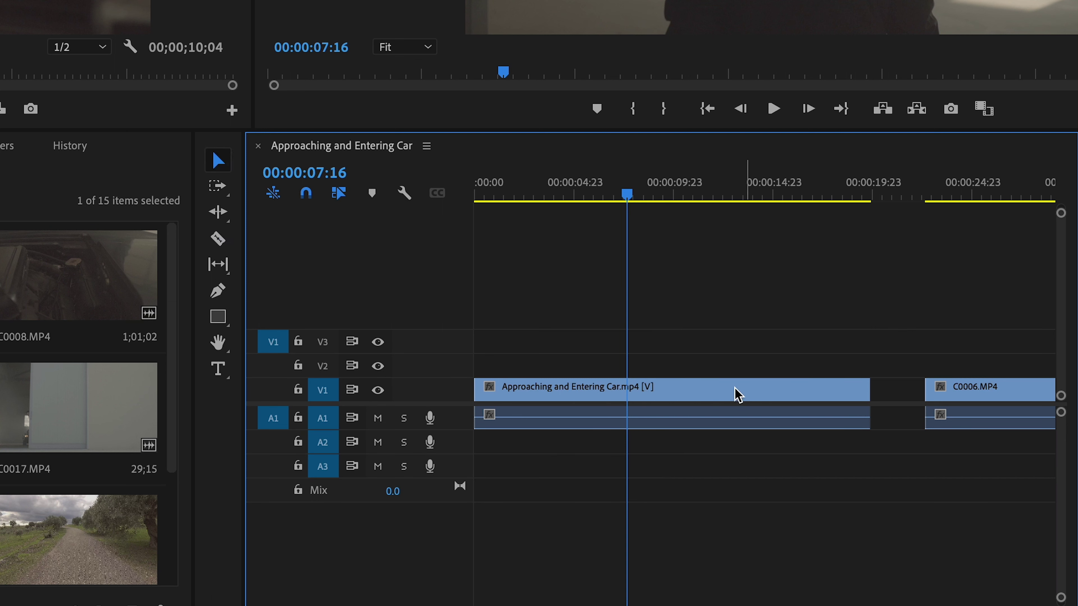
pyautogui.moveTo(765, 394); pyautogui.dragTo(812, 398)
# Step: Cut the moved first clip at four points in its second half with the Razor tool, and undo all the cuts
pyautogui.press('c')
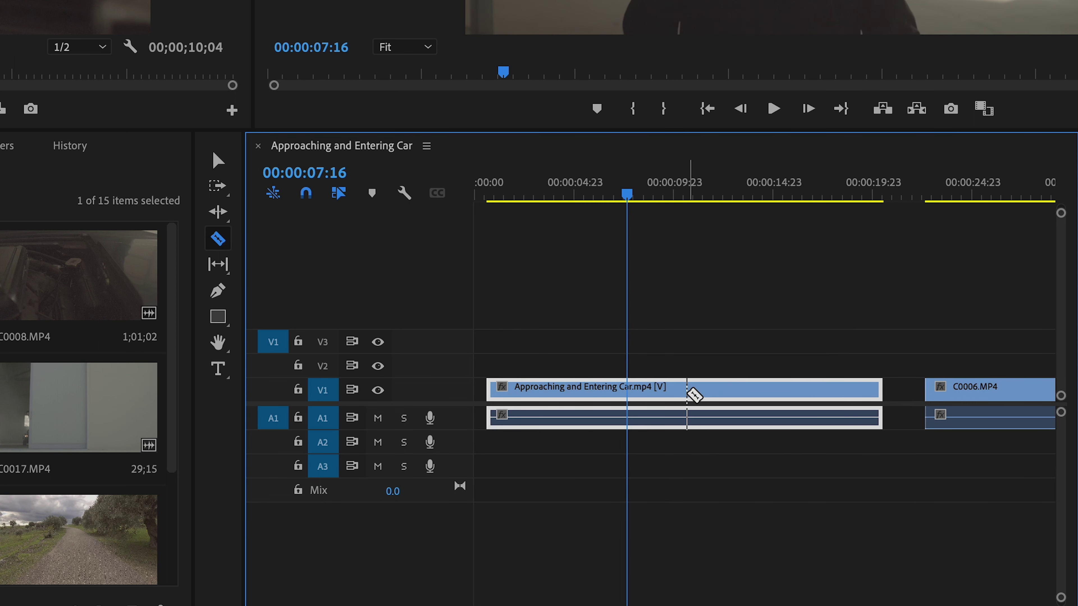
pyautogui.click(687, 389)
pyautogui.click(705, 392)
pyautogui.click(744, 392)
pyautogui.click(799, 393)
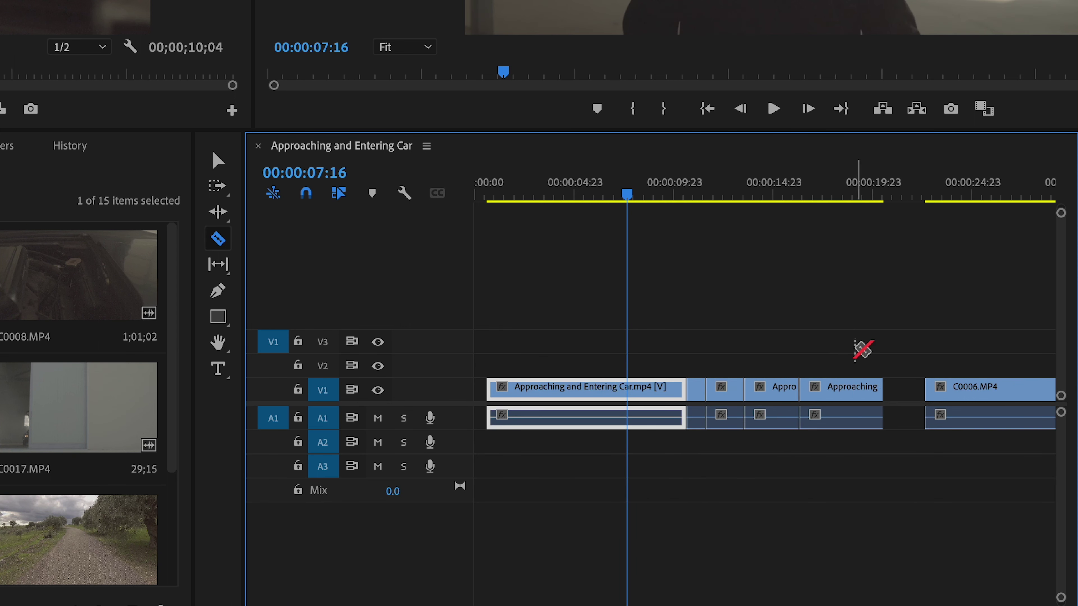
pyautogui.hotkey('ctrl', 'z')
pyautogui.hotkey('ctrl', 'z')
pyautogui.hotkey('ctrl', 'z')
pyautogui.hotkey('ctrl', 'z')
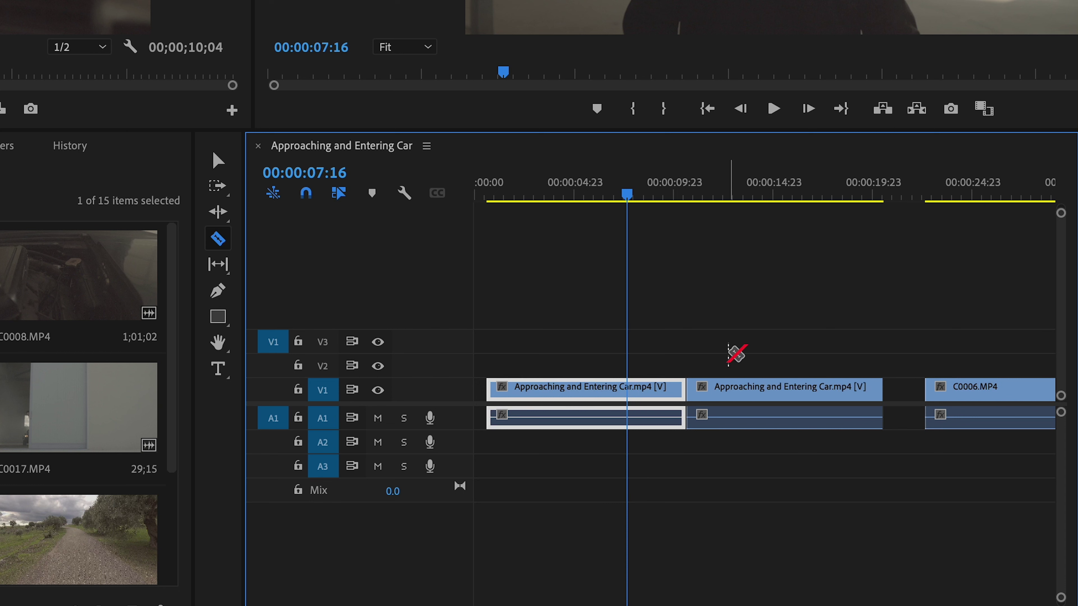
pyautogui.press('v')
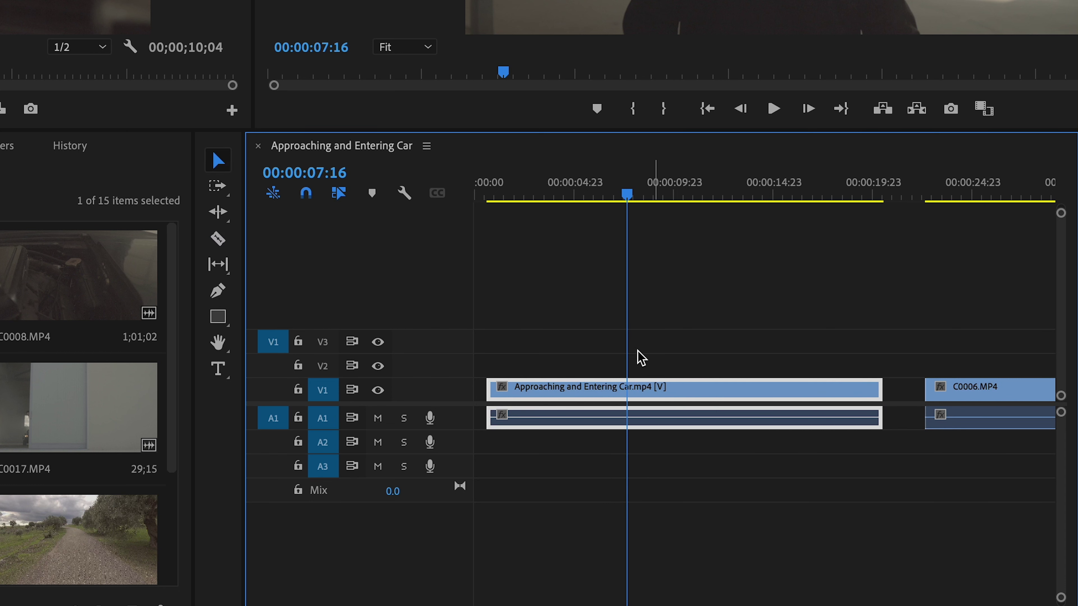
# Step: Add the default video transition to both the start and end of the Approaching and Entering Car clip
pyautogui.click(545, 354)
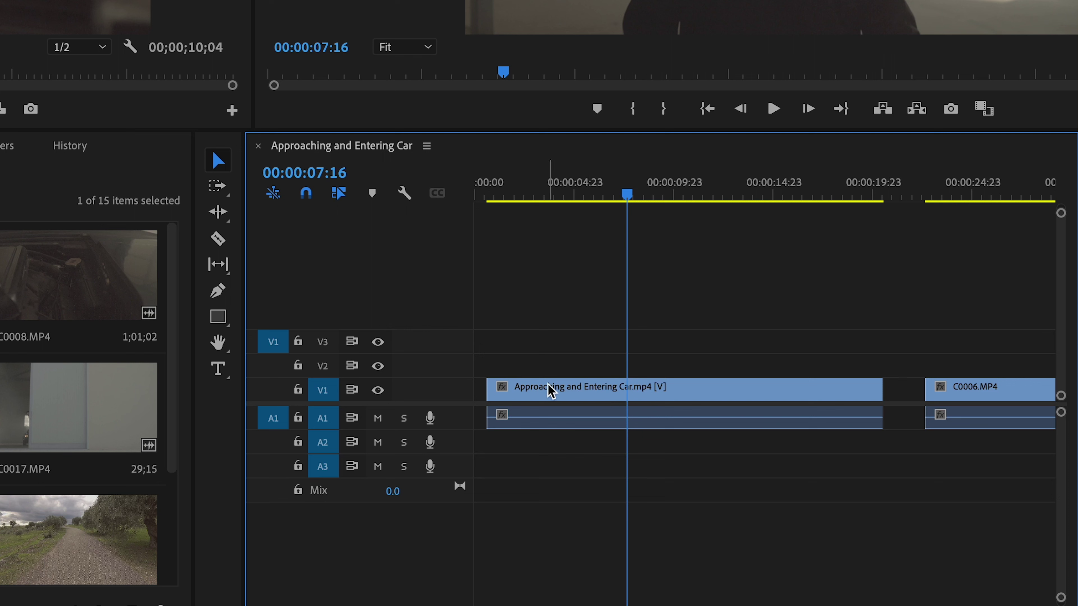
pyautogui.click(552, 392)
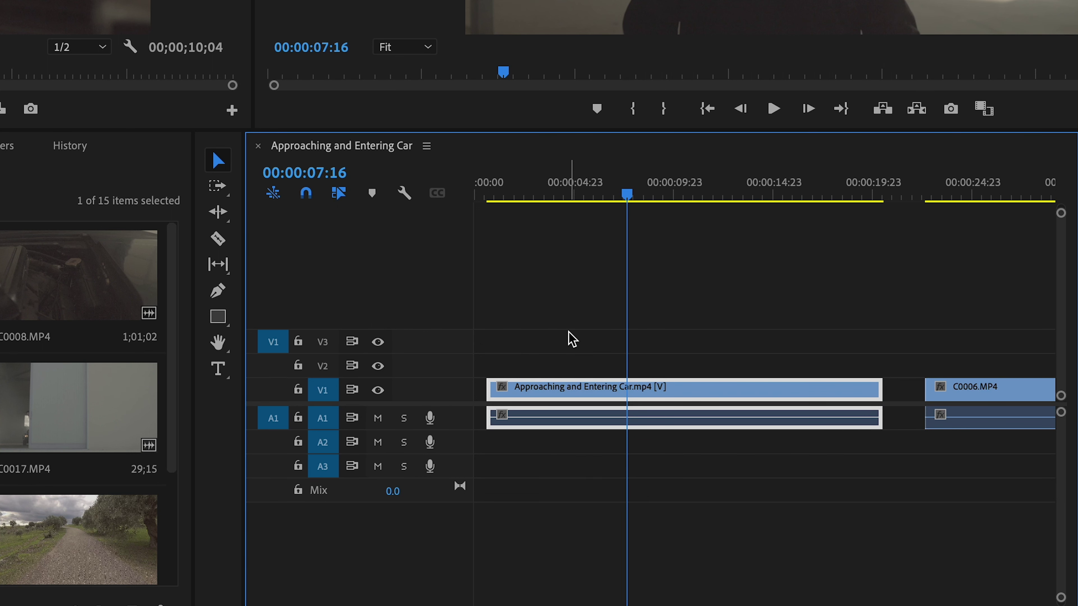
pyautogui.hotkey('ctrl', 'd')
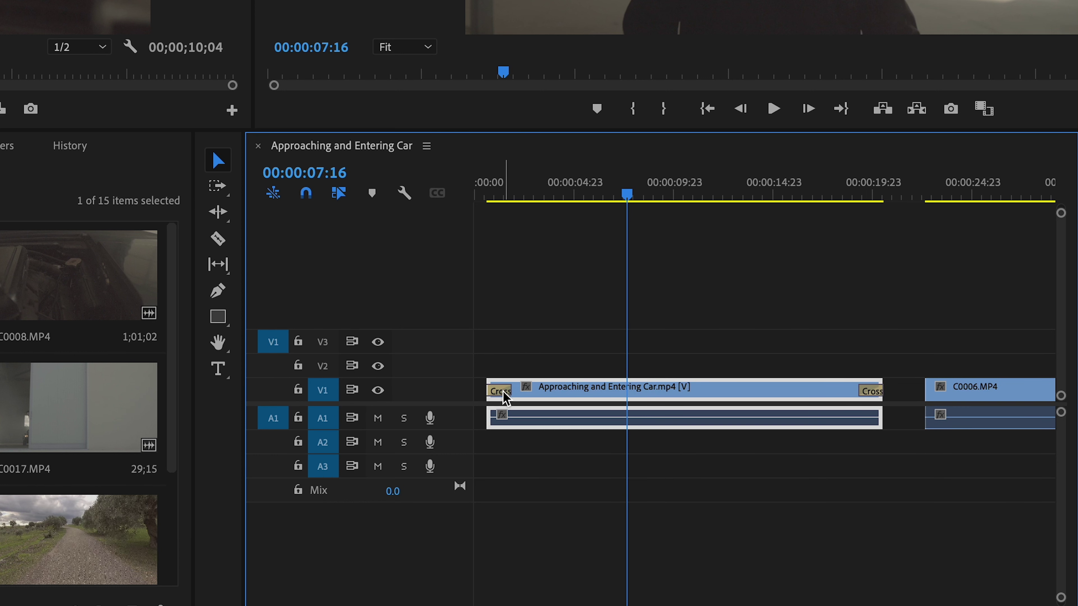
# Step: Inspect the transitions at both ends of the first clip, and play the sequence from its beginning
pyautogui.click(505, 397)
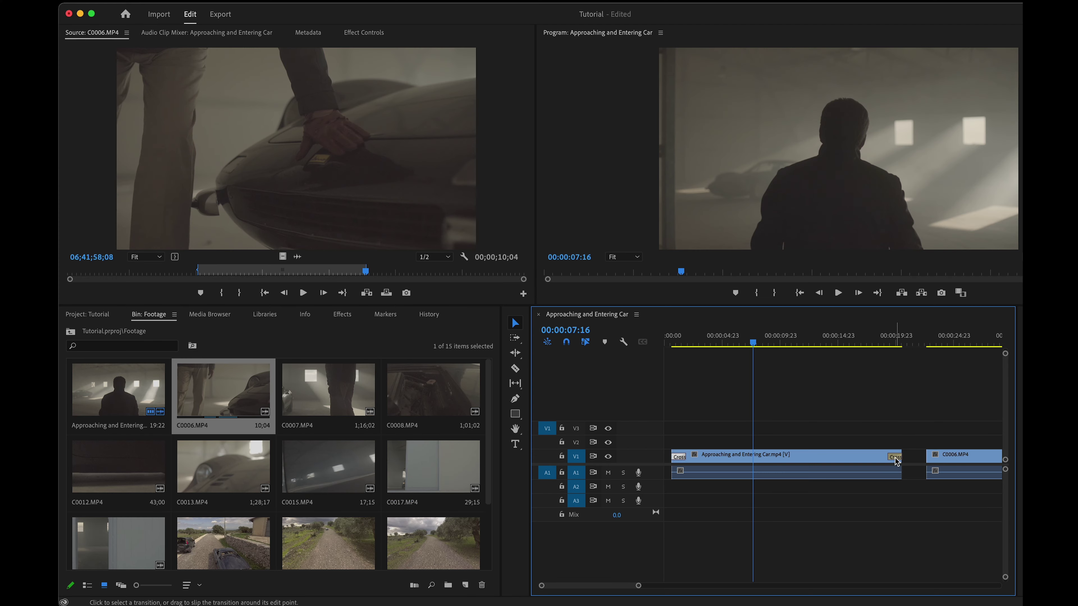
pyautogui.click(896, 461)
pyautogui.click(680, 455)
pyautogui.moveTo(675, 340); pyautogui.dragTo(673, 340)
pyautogui.press('space')
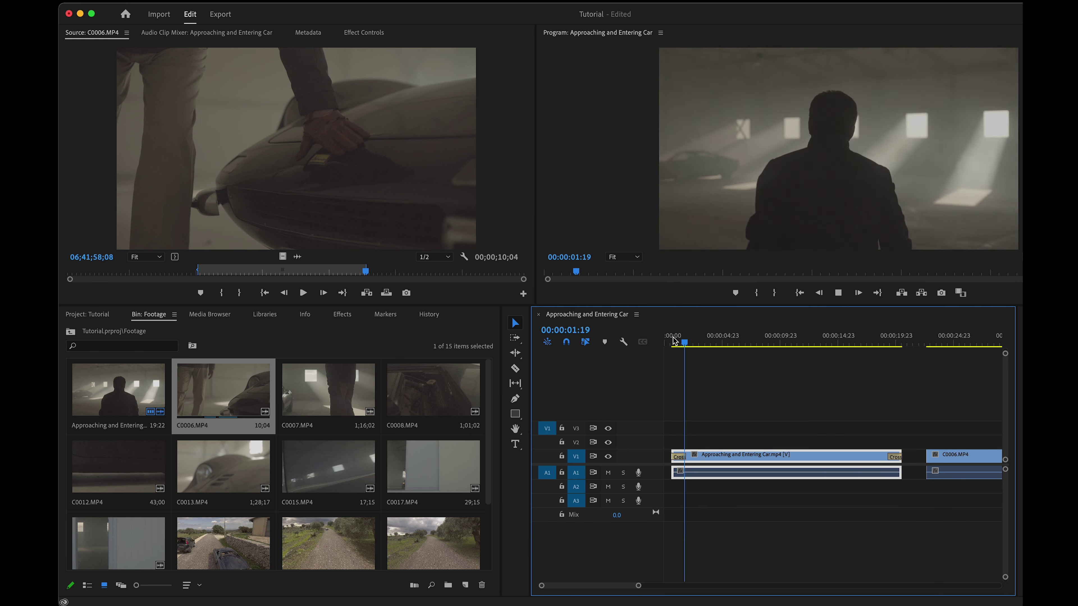
# Step: Stop playback, search the effects for "cross", and apply Cross Dissolve to the start of the C0006.MP4 clip
pyautogui.press('space')
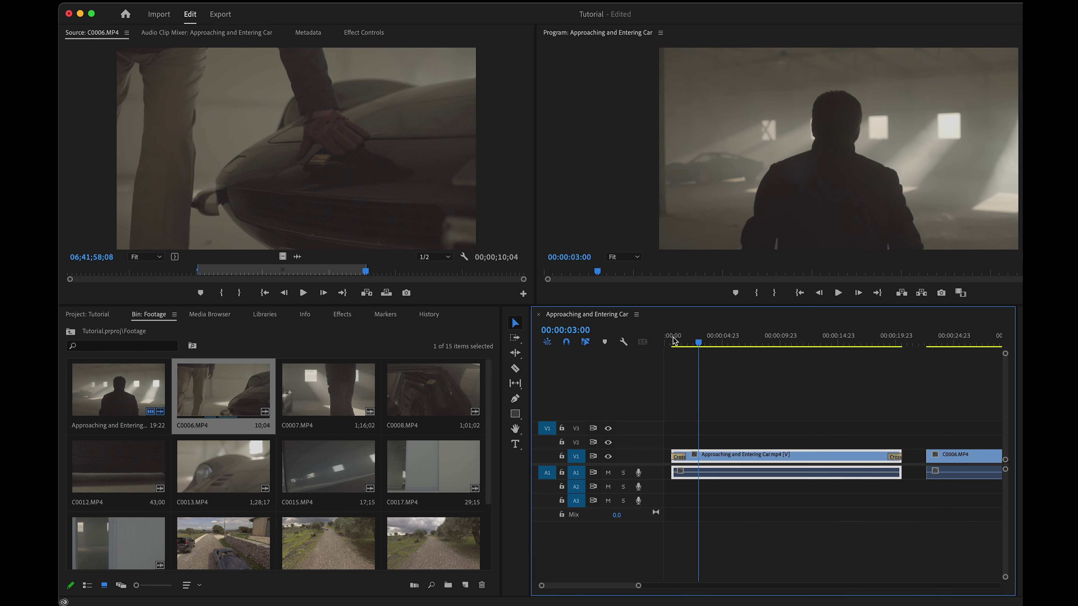
pyautogui.click(342, 314)
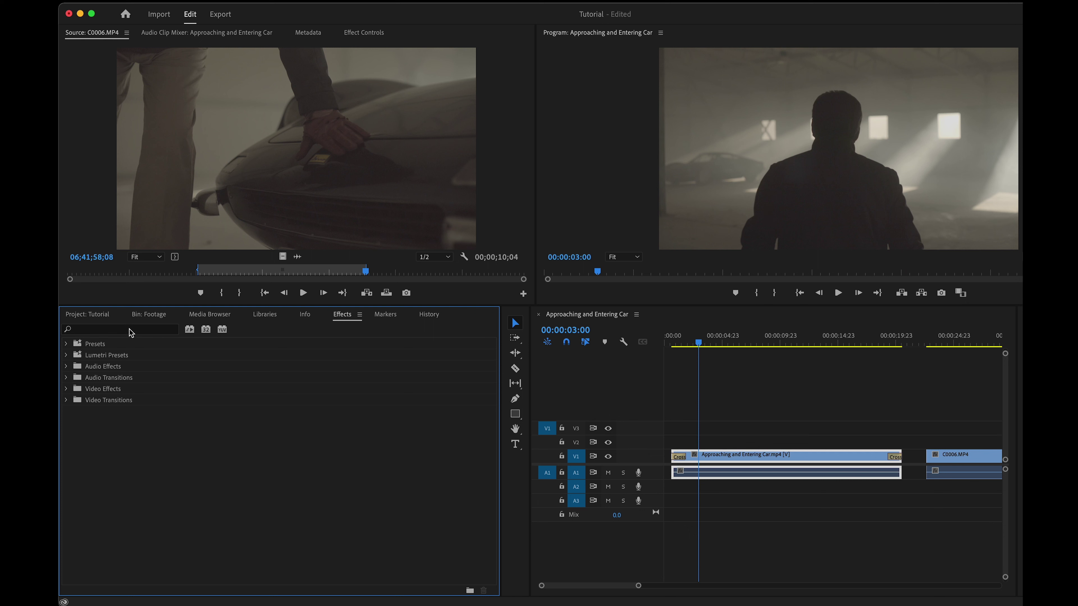
pyautogui.click(101, 330)
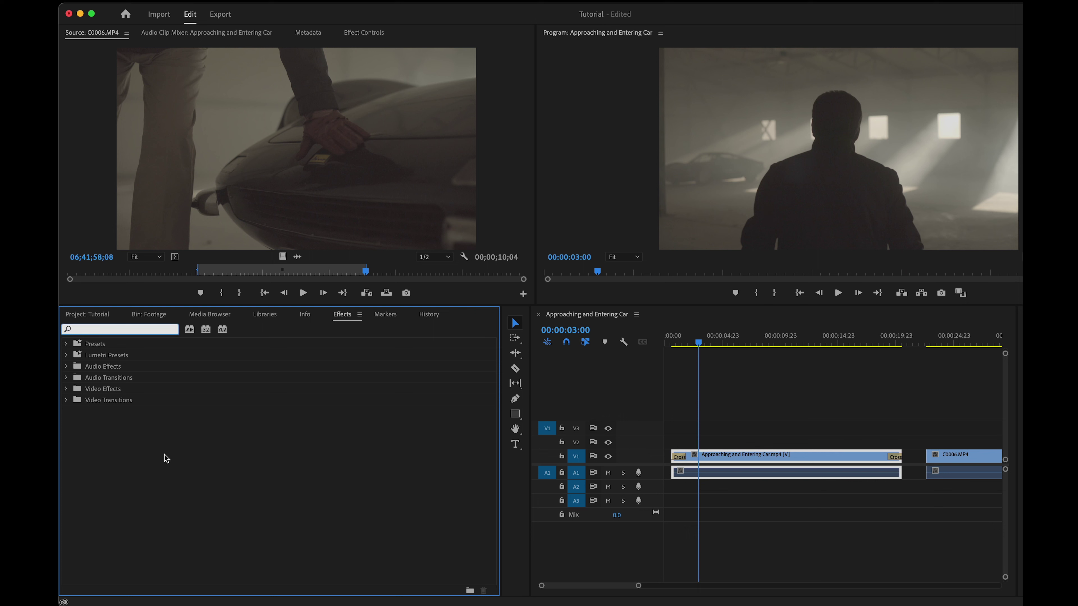
pyautogui.write('cross')
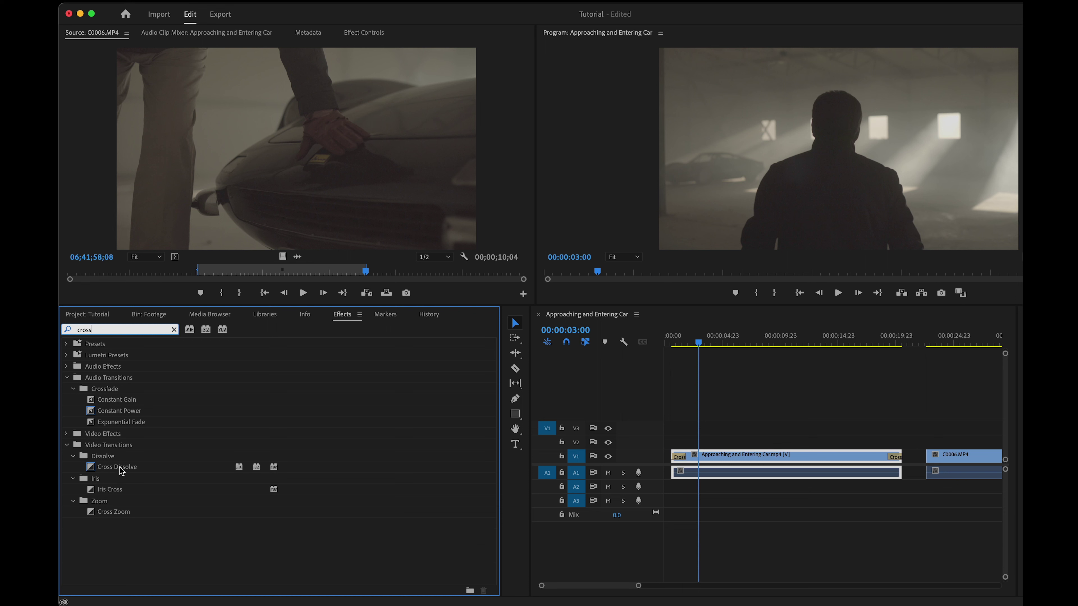
pyautogui.click(120, 469)
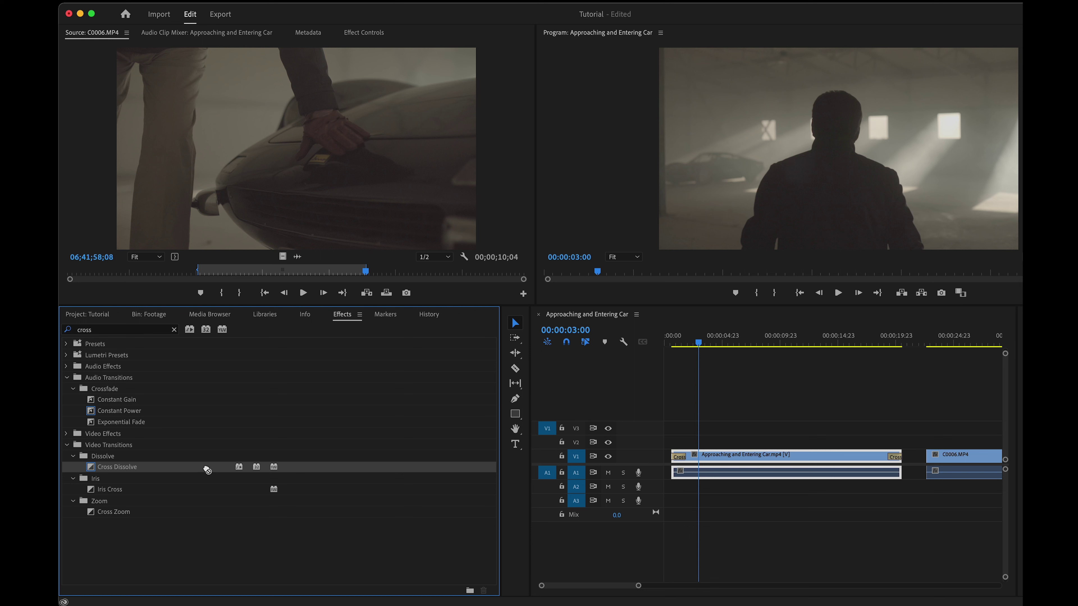
pyautogui.moveTo(207, 470); pyautogui.dragTo(931, 460)
pyautogui.hscroll(5, 922, 434)
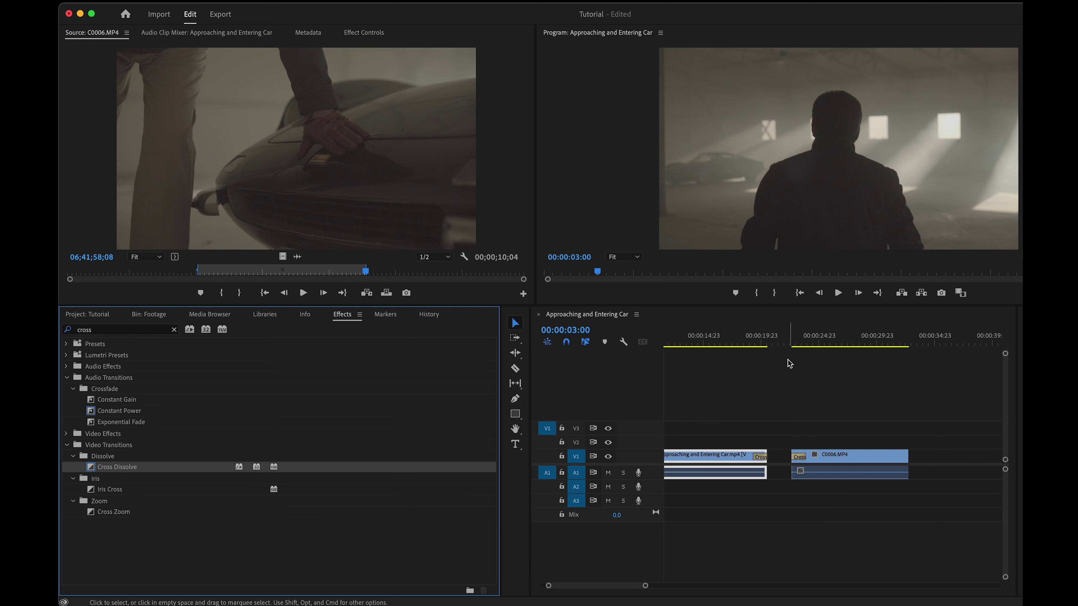
pyautogui.moveTo(790, 343)
pyautogui.mouseDown()
pyautogui.moveTo(801, 343)
pyautogui.moveTo(787, 344)
pyautogui.mouseUp()
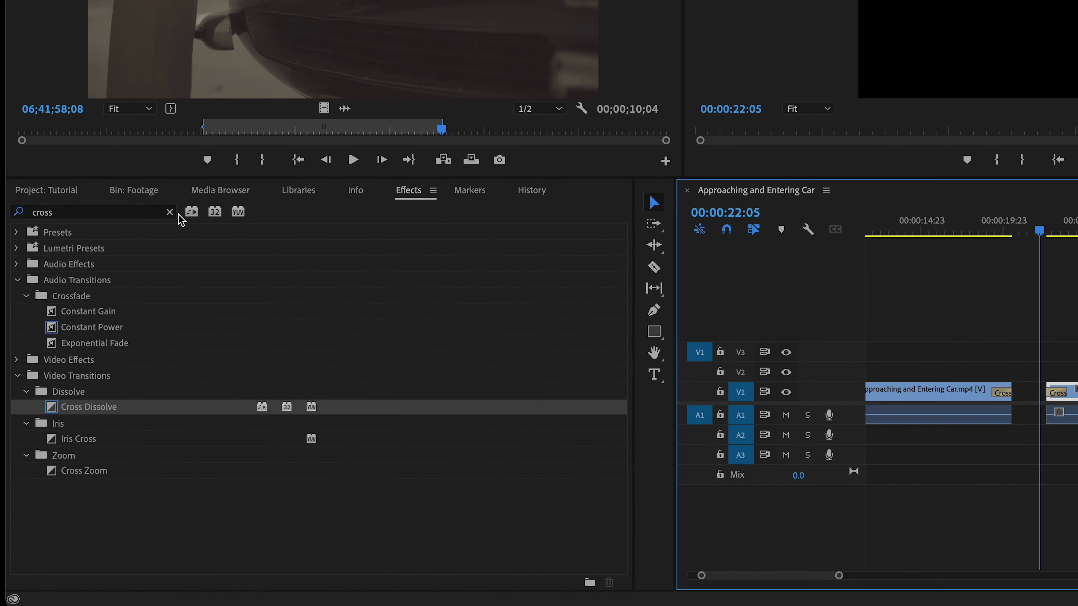
# Step: Clear the effects search, find Wipe among the video transitions, apply it to the start of C0006.MP4, and preview it
pyautogui.click(170, 212)
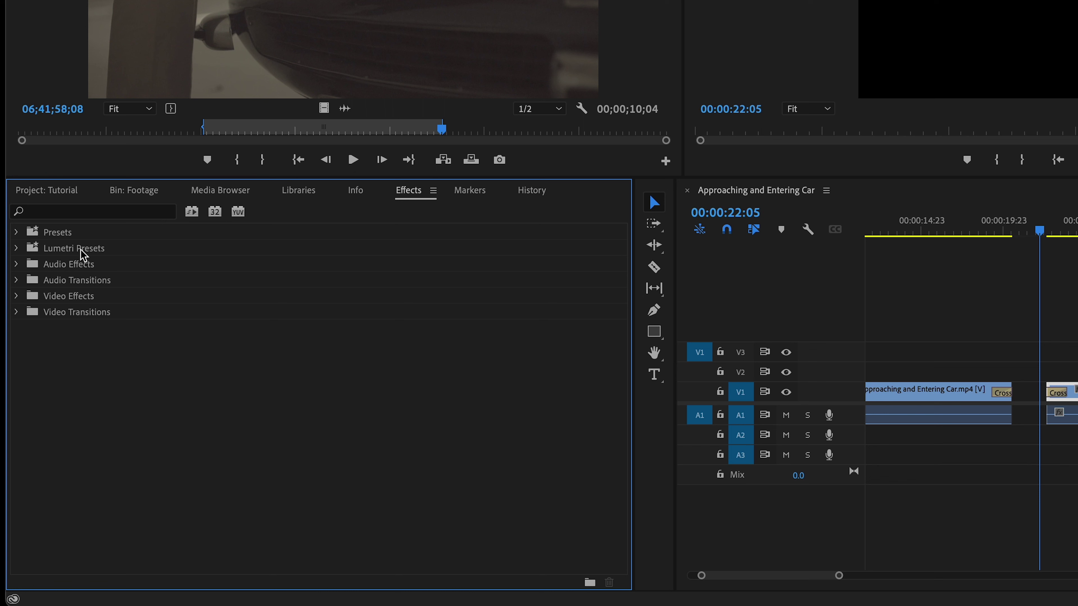
pyautogui.click(17, 312)
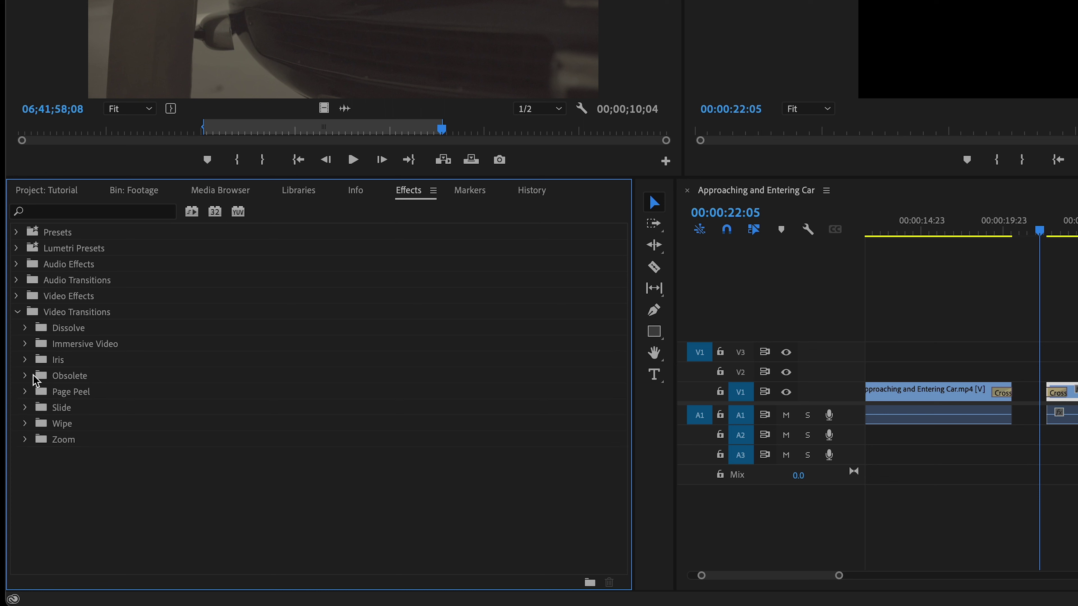
pyautogui.click(25, 329)
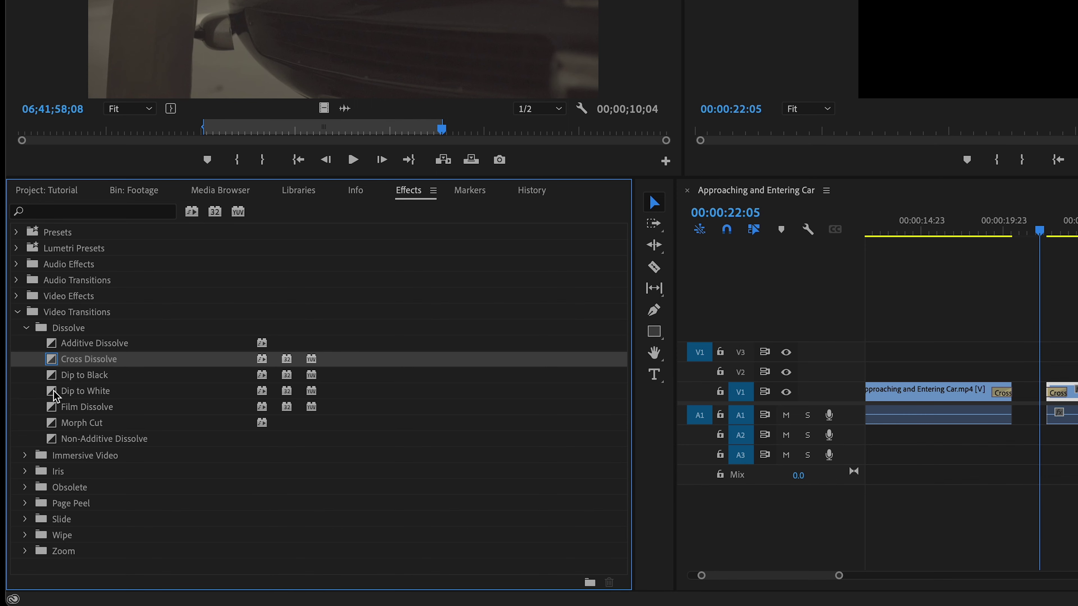
pyautogui.click(25, 535)
pyautogui.scroll(-2, 51, 539)
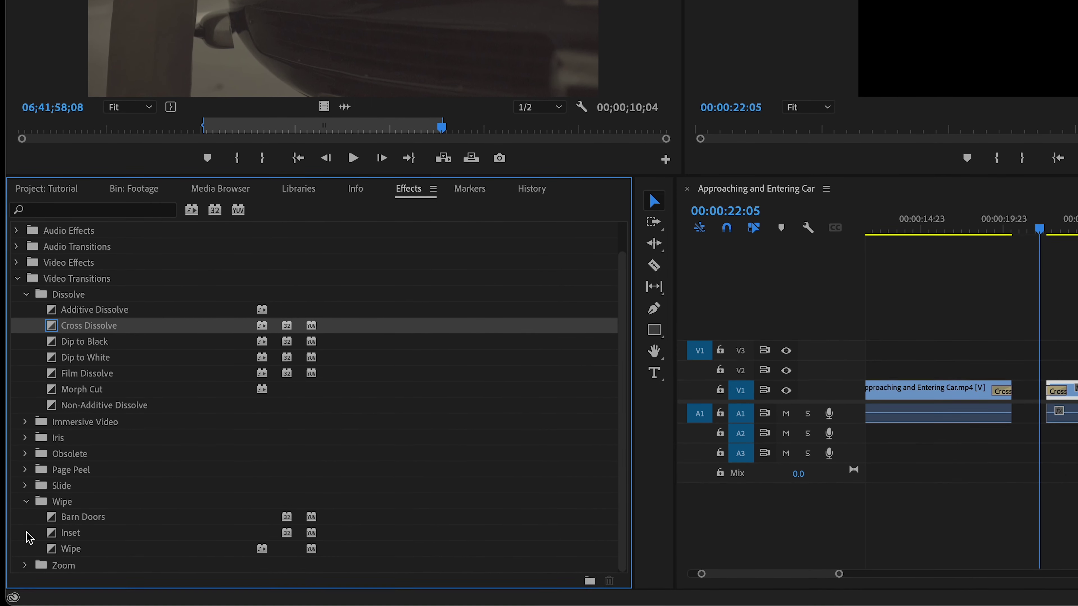
pyautogui.moveTo(72, 550); pyautogui.dragTo(1053, 392)
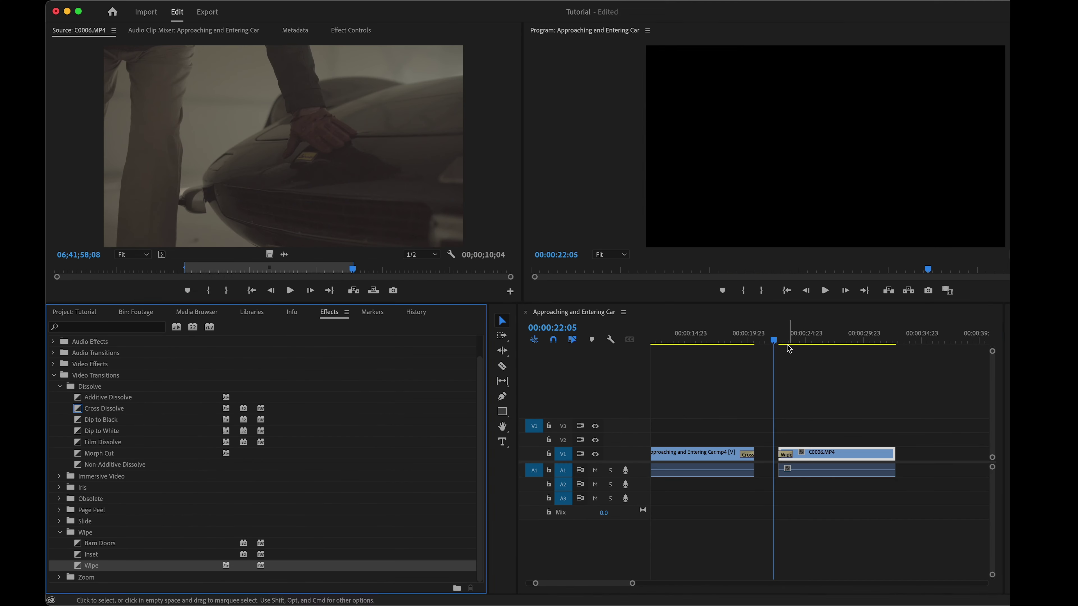
pyautogui.moveTo(806, 236); pyautogui.dragTo(833, 241)
pyautogui.moveTo(792, 343); pyautogui.dragTo(779, 345)
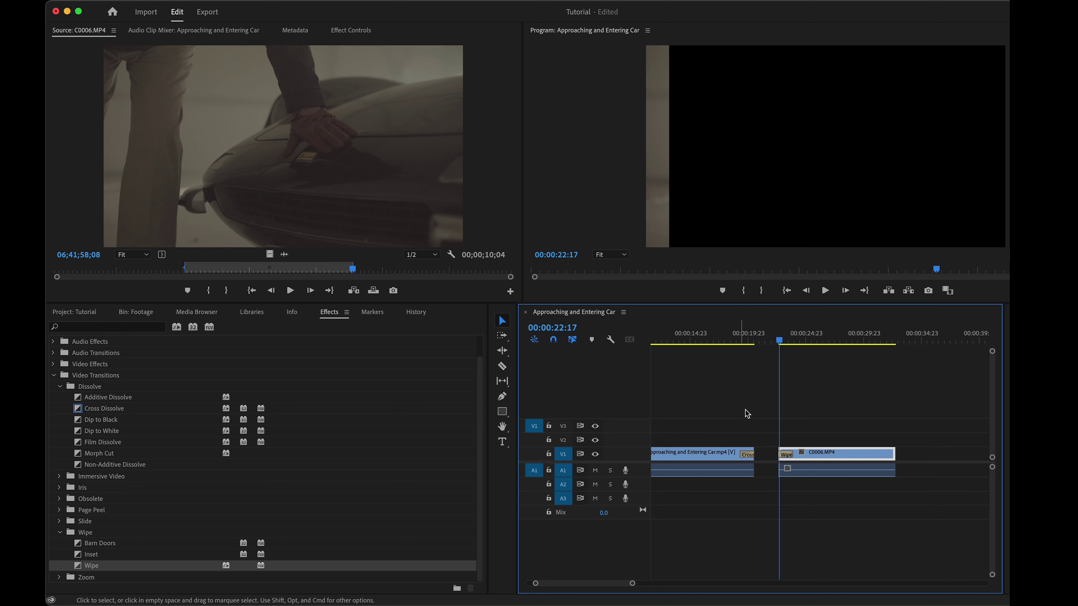
# Step: Lengthen the Wipe transition on C0006.MP4 to about 2.8 seconds and scrub to 00:00:23:23 to check it
pyautogui.scroll(5, 799, 450)
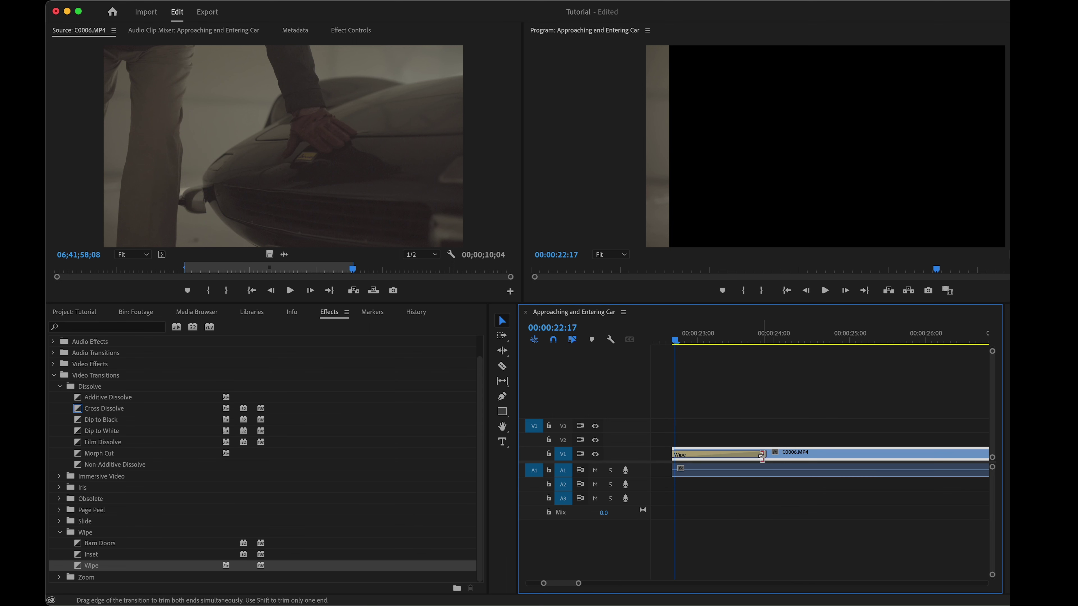
pyautogui.moveTo(766, 454); pyautogui.dragTo(888, 454)
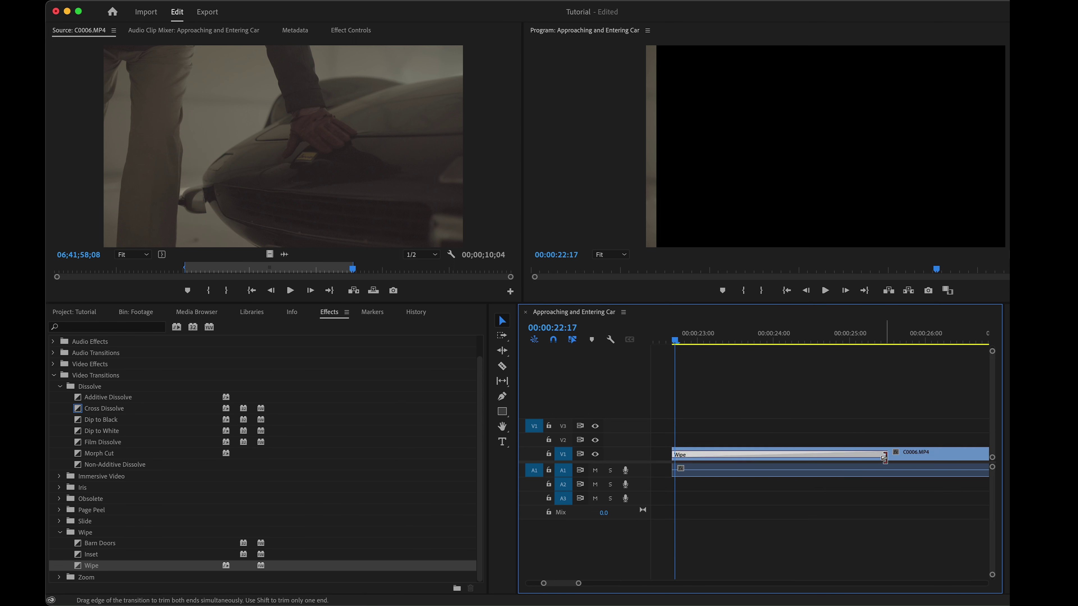
pyautogui.moveTo(710, 339); pyautogui.dragTo(771, 342)
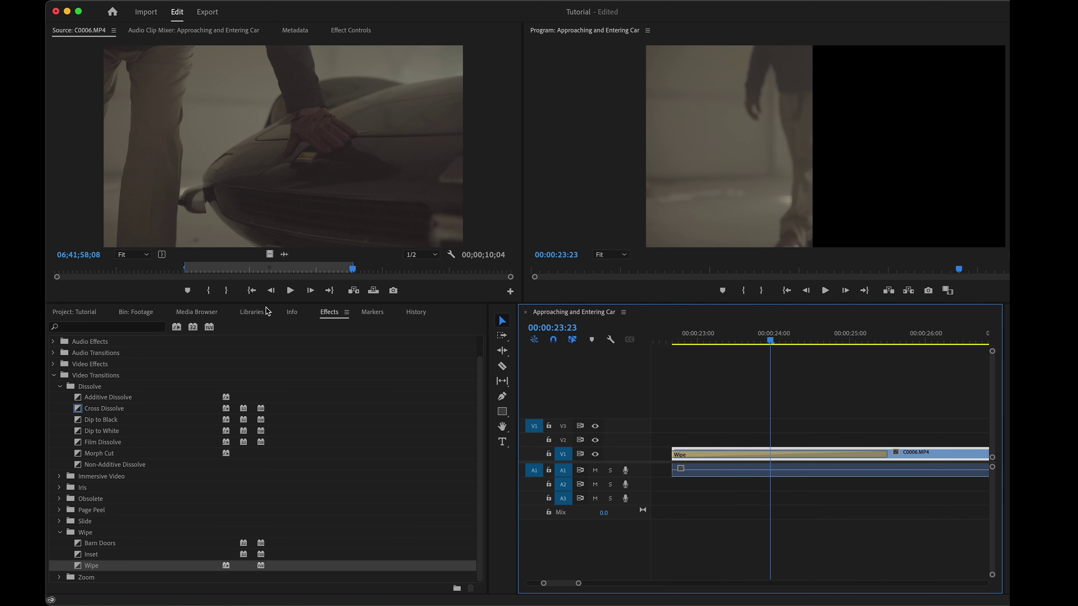
# Step: Try an effects search, clear it, and list the Video Effects categories
pyautogui.click(136, 327)
pyautogui.write('tint')
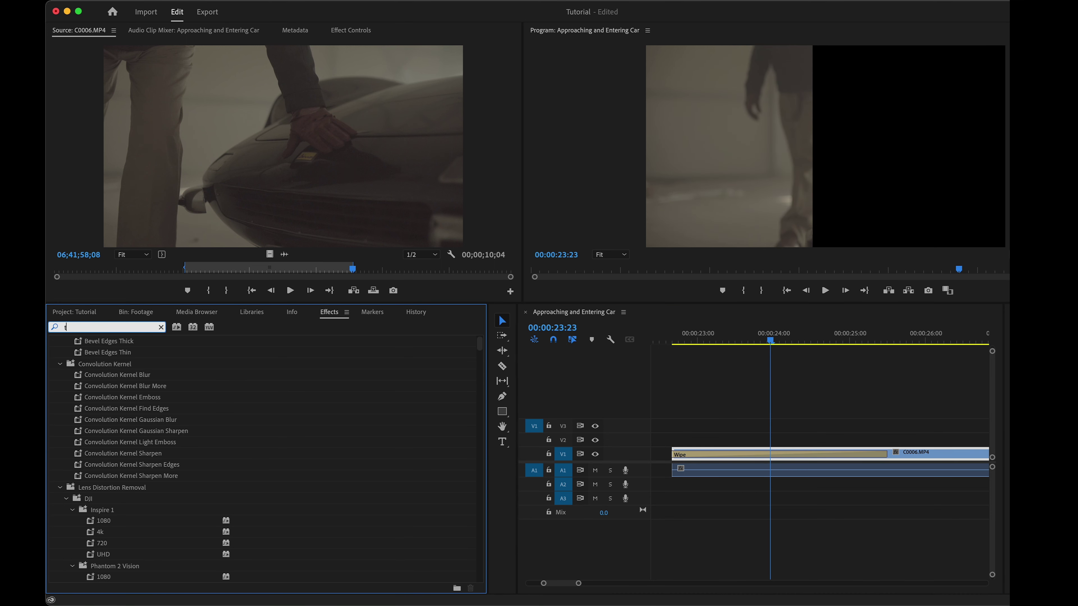
pyautogui.click(161, 326)
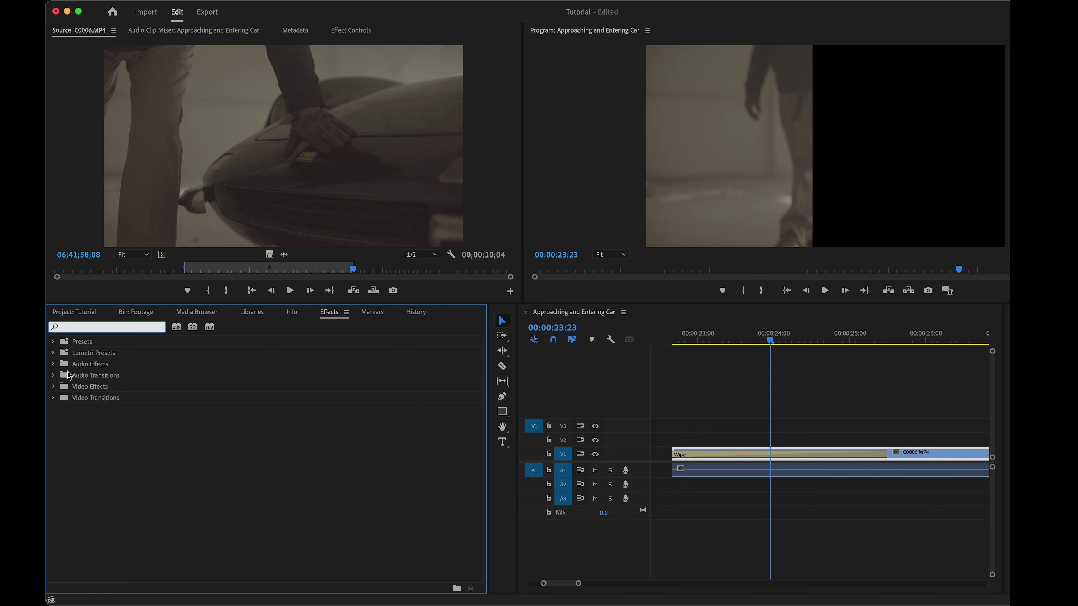
pyautogui.click(53, 387)
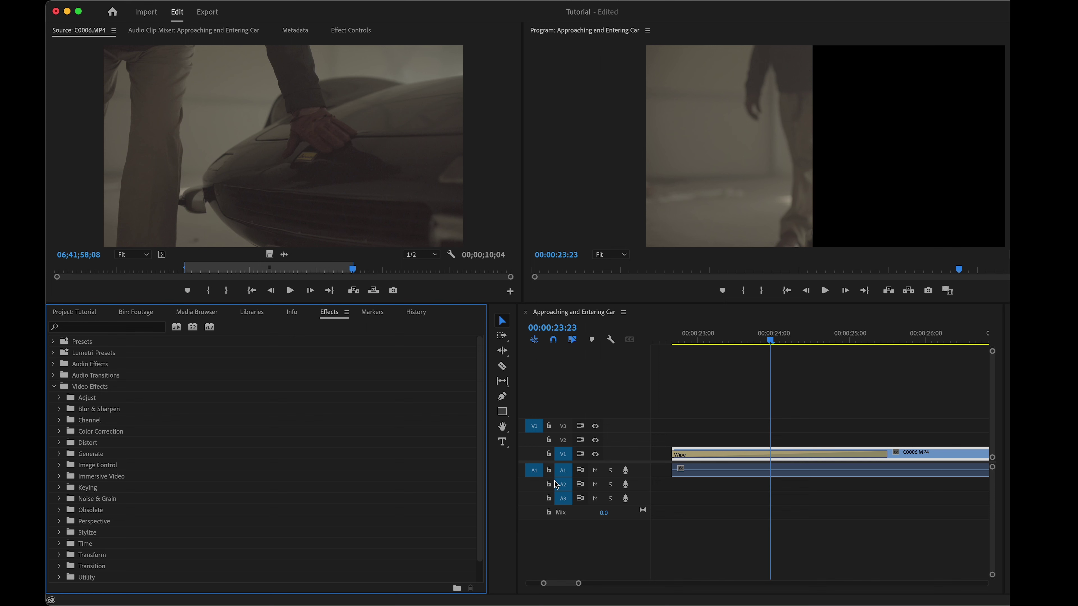
# Step: Delete the Wipe transition at the start of C0006.MP4 and the transition at the end of the first clip
pyautogui.click(695, 455)
pyautogui.press('Delete')
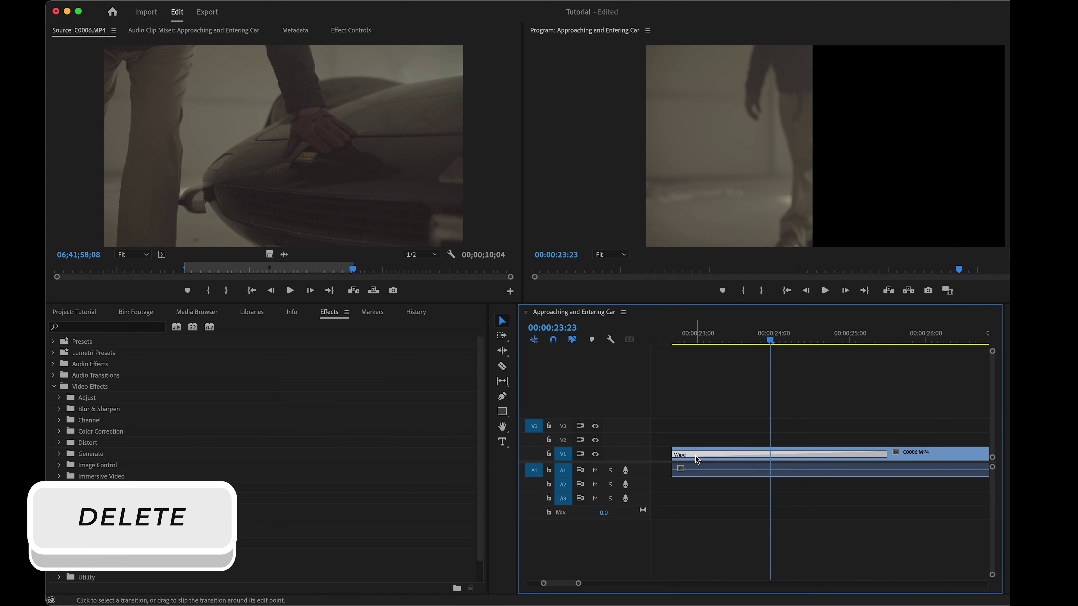
pyautogui.press('-')
pyautogui.press('-')
pyautogui.press('-')
pyautogui.press('-')
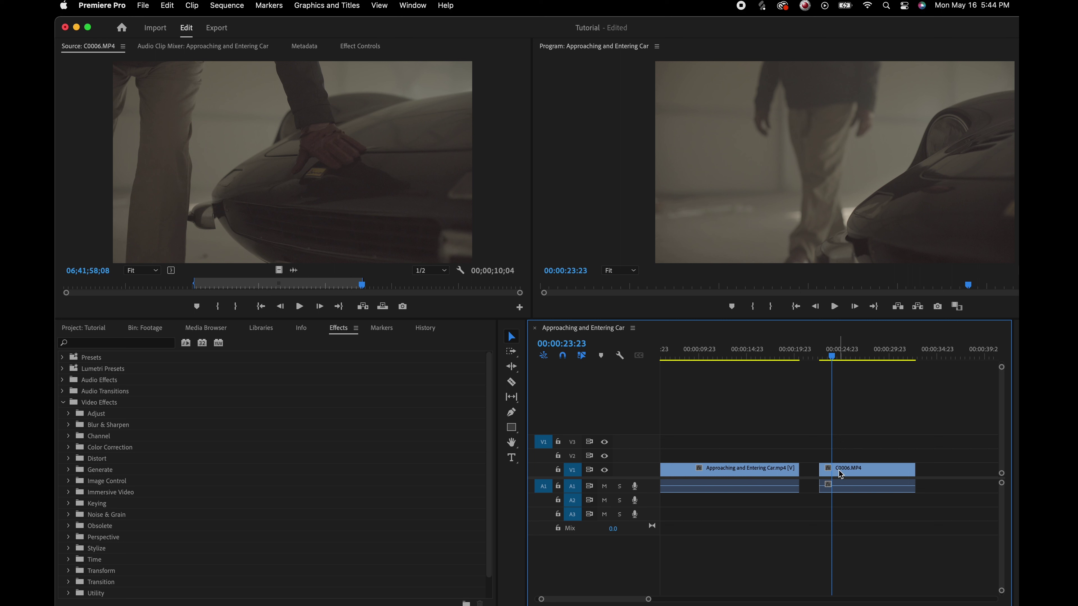
# Step: Move C0006.MP4 against the end of the first clip, add the default transition at their cut, and play across it
pyautogui.moveTo(845, 445); pyautogui.dragTo(819, 475)
pyautogui.click(800, 470)
pyautogui.press('super+d')
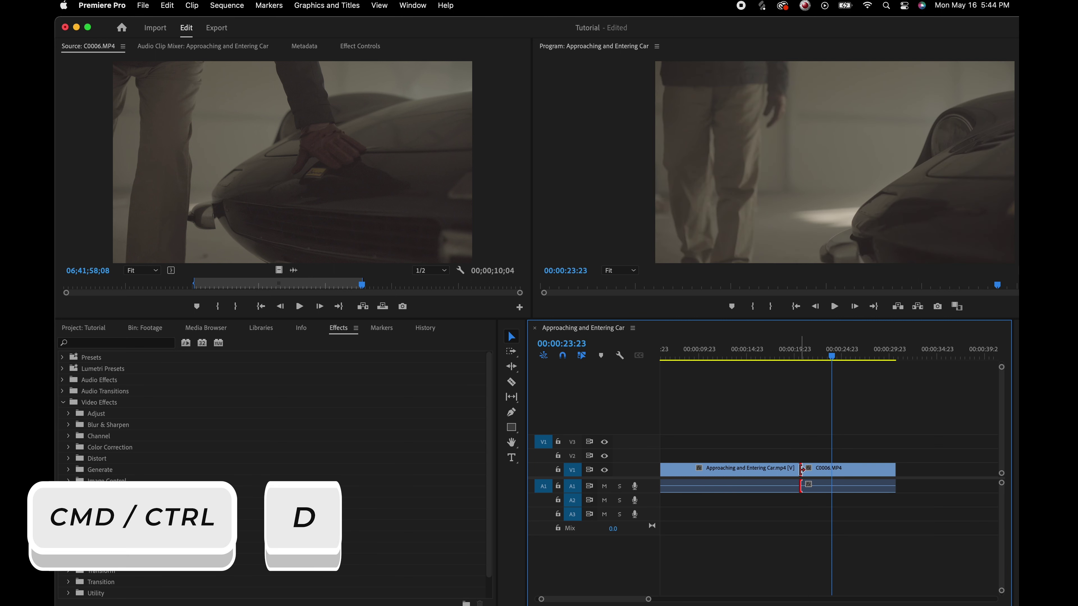
pyautogui.click(794, 357)
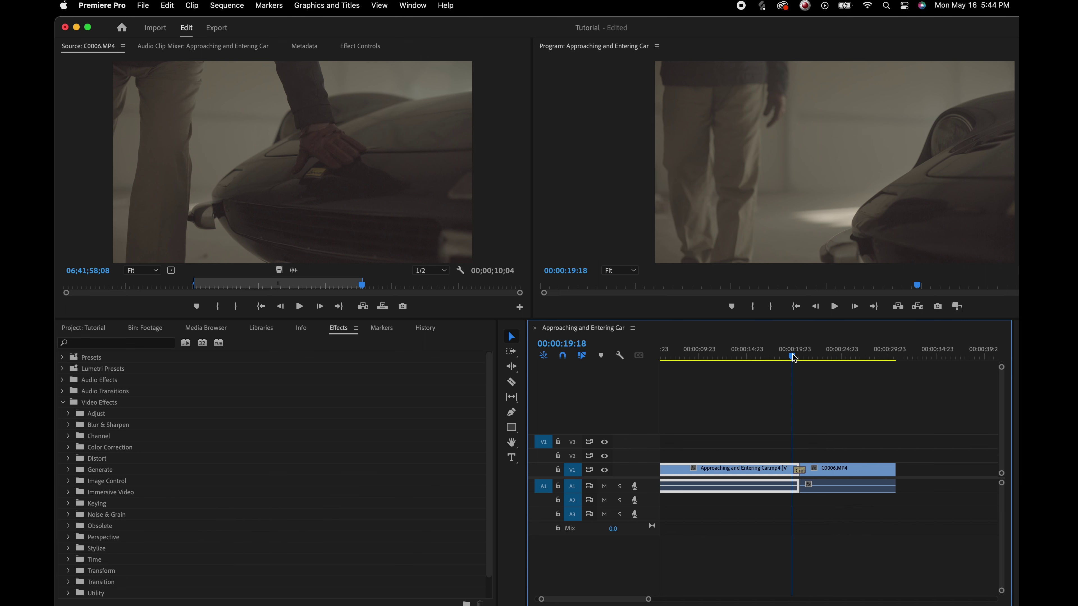
pyautogui.press('space')
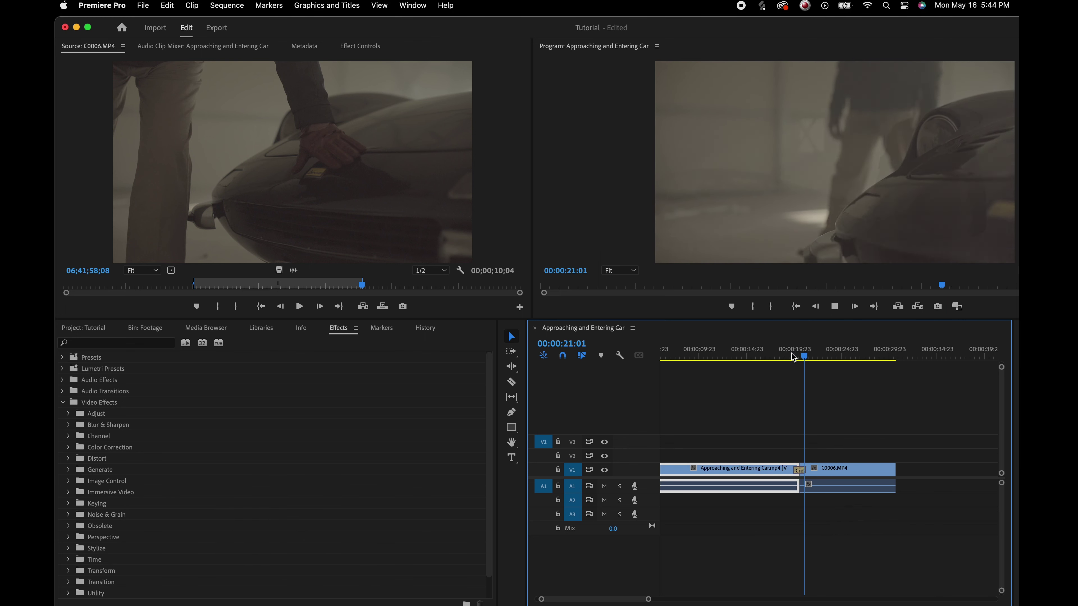
# Step: Add the default video transition to the end of C0006.MP4 and preview the end of the sequence
pyautogui.click(896, 470)
pyautogui.press('super+d')
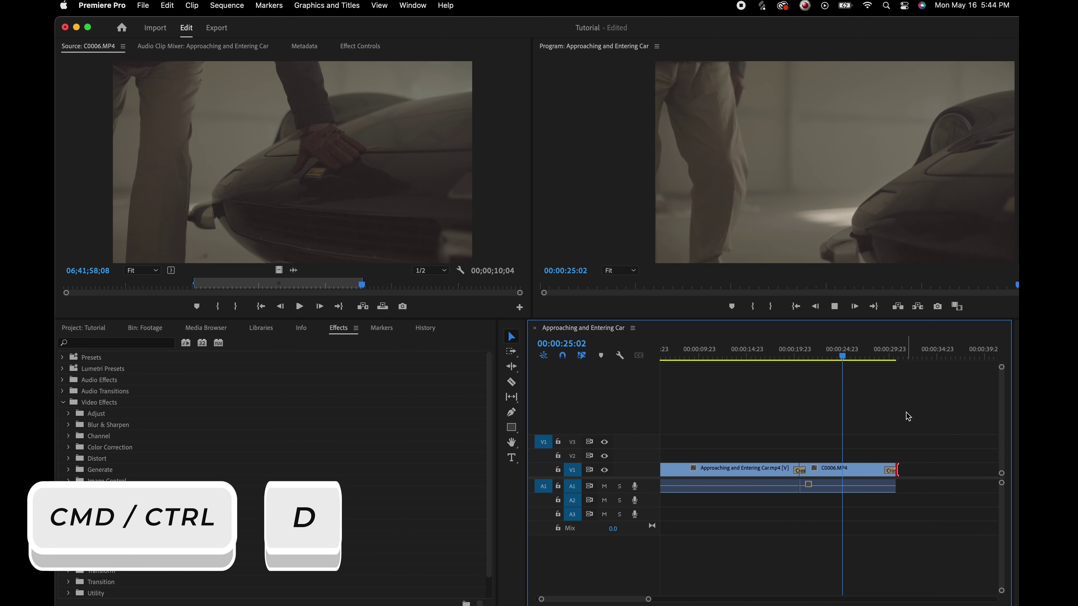
pyautogui.click(881, 357)
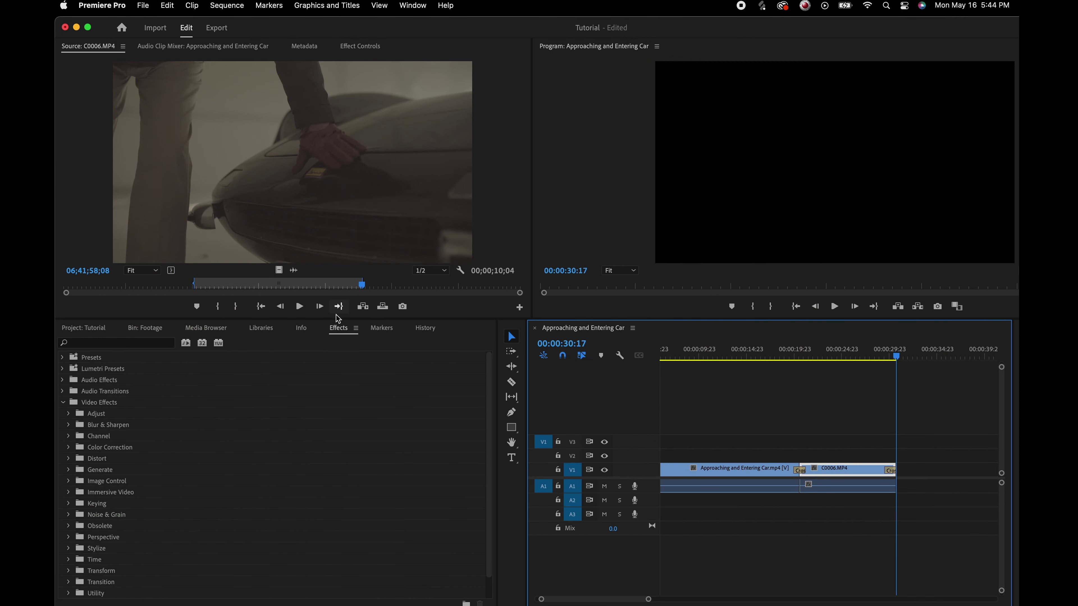
# Step: Search the effects for "blur", apply Gaussian Blur to the Approaching and Entering Car clip, and preview it up to 00:00:05:06
pyautogui.click(127, 342)
pyautogui.write('blur')
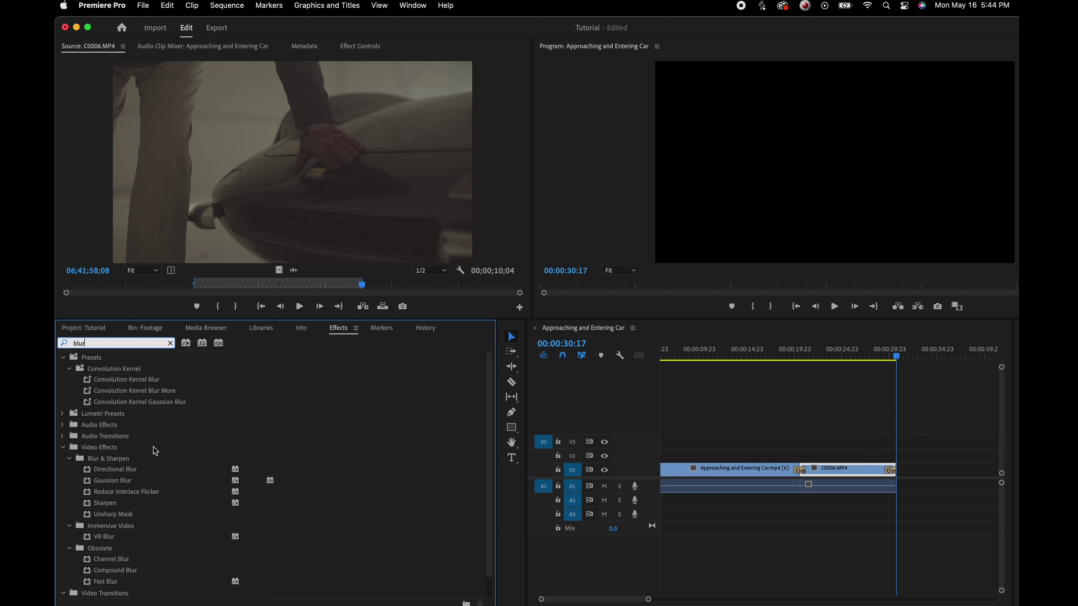
pyautogui.click(121, 484)
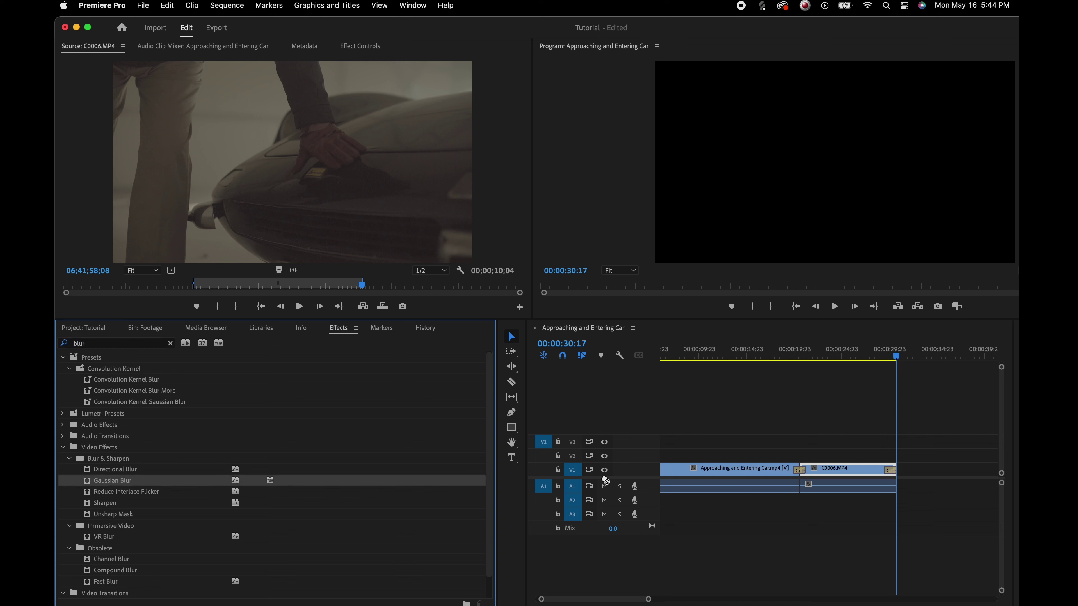
pyautogui.moveTo(604, 479); pyautogui.dragTo(741, 475)
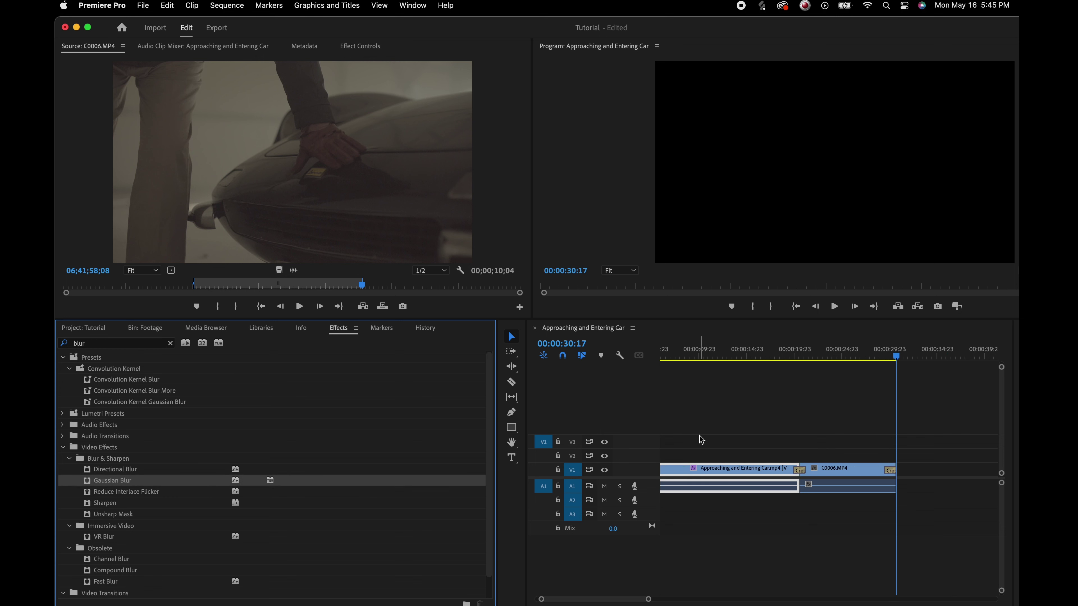
pyautogui.press('\\')
pyautogui.moveTo(683, 357); pyautogui.dragTo(698, 357)
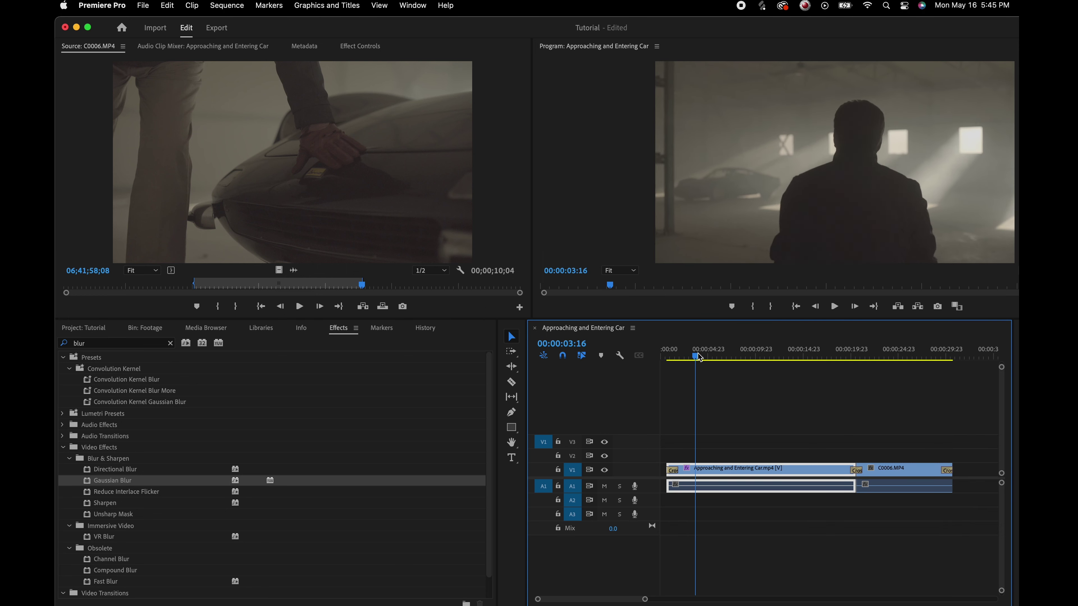
pyautogui.press('space')
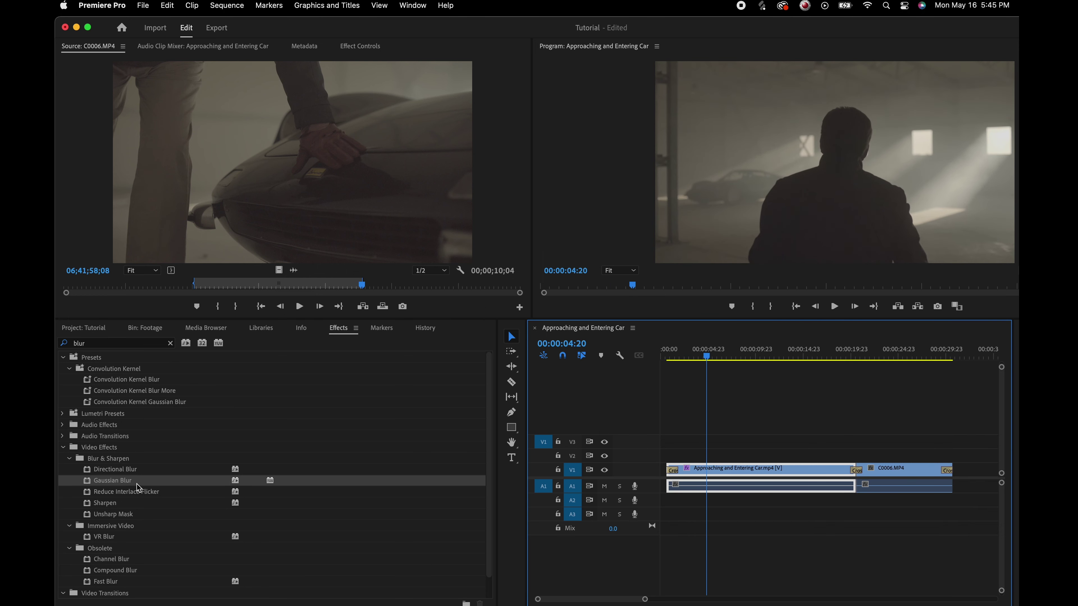
pyautogui.moveTo(706, 356); pyautogui.dragTo(713, 358)
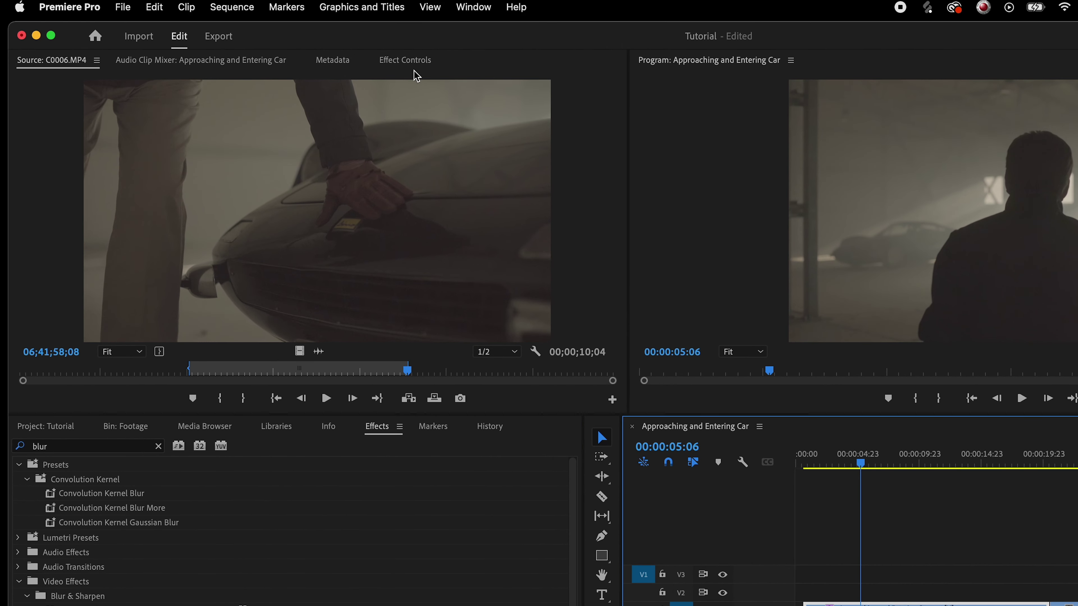
# Step: Raise the Gaussian Blur's Blurriness on the Approaching and Entering Car clip to 137.7
pyautogui.click(396, 62)
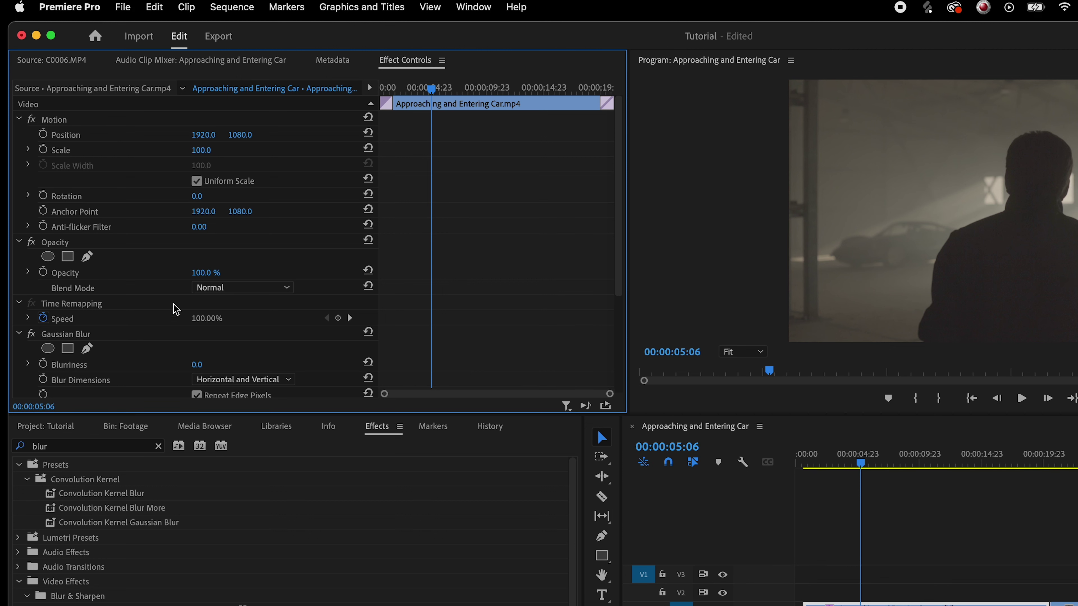
pyautogui.scroll(-2, 159, 225)
pyautogui.click(66, 306)
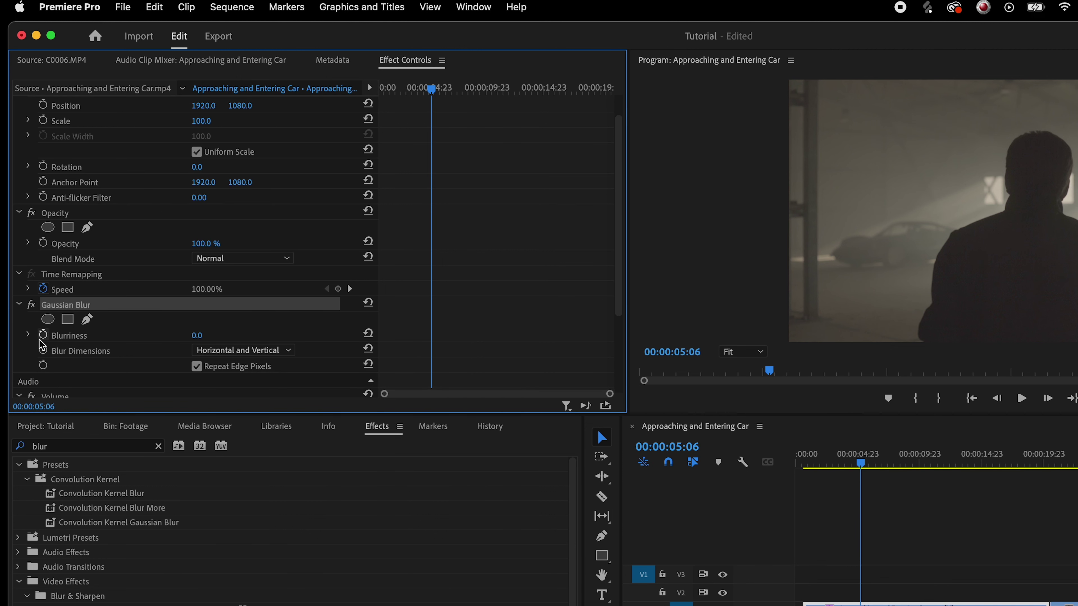
pyautogui.click(28, 335)
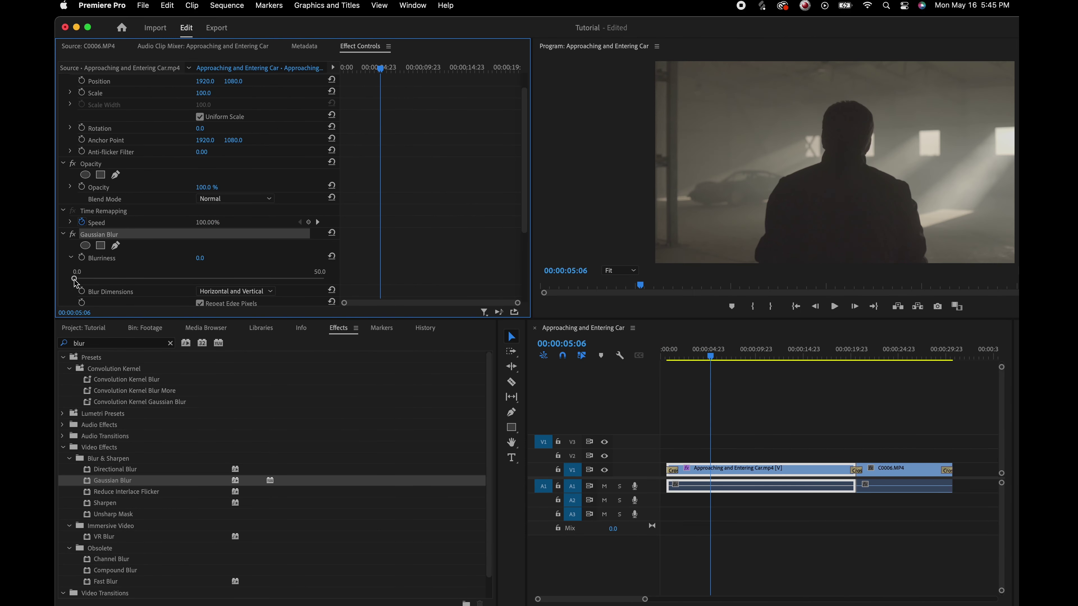
pyautogui.moveTo(114, 279); pyautogui.dragTo(325, 278)
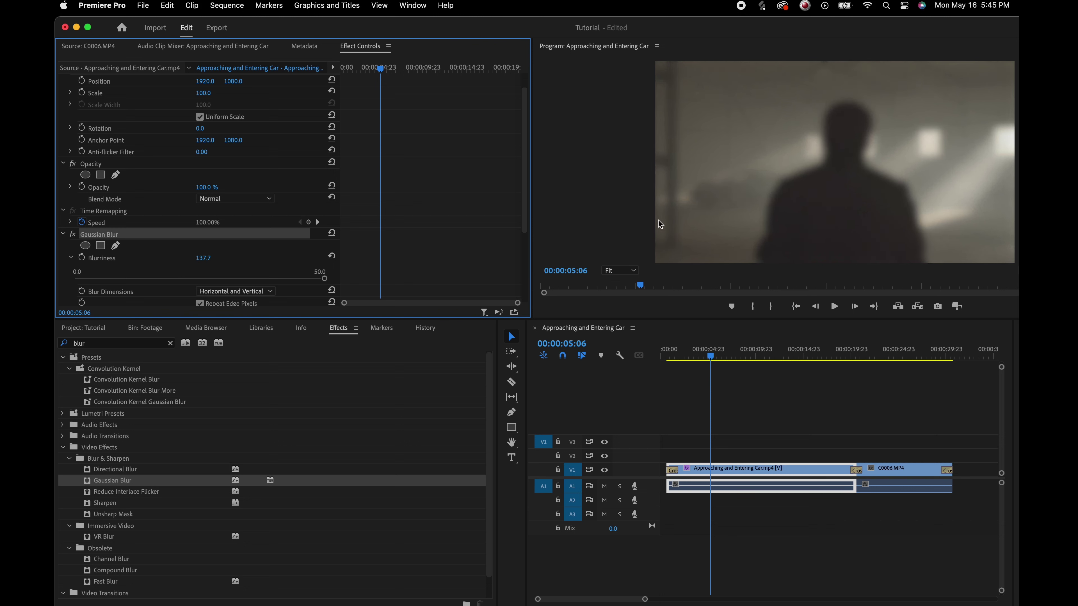
# Step: Search the effects for "tint", apply Tint to the Approaching and Entering Car clip, and show its settings
pyautogui.click(171, 344)
pyautogui.click(132, 344)
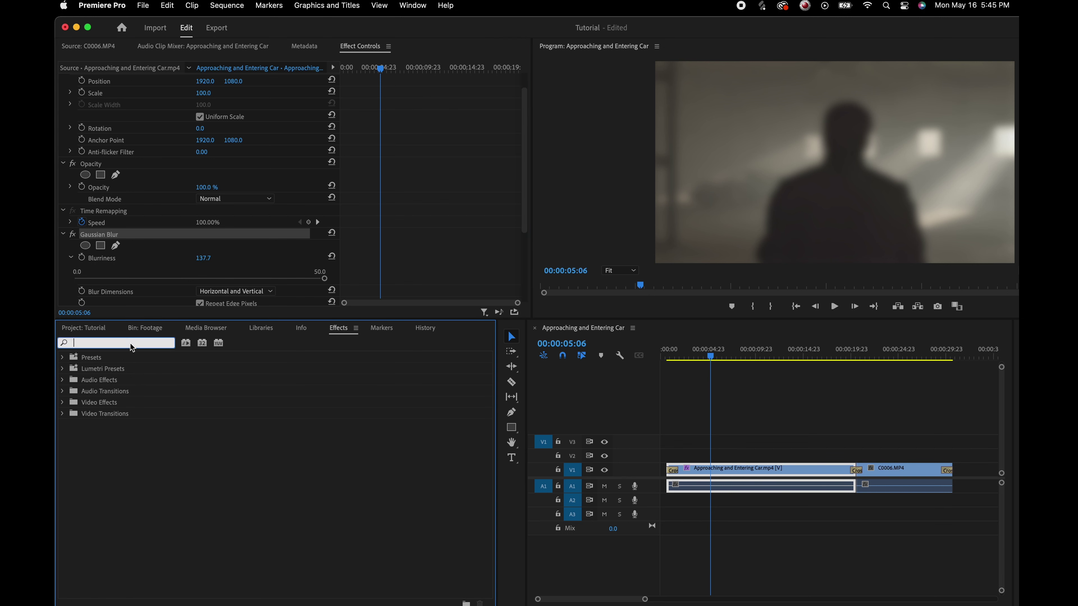
pyautogui.write('tin')
pyautogui.write('t')
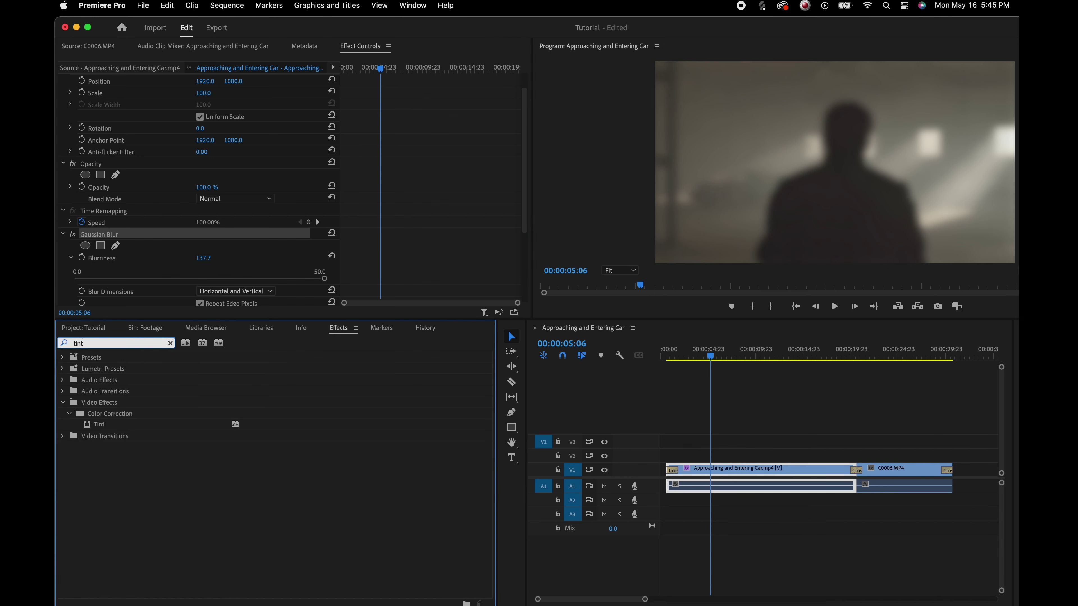
pyautogui.moveTo(100, 426); pyautogui.dragTo(800, 468)
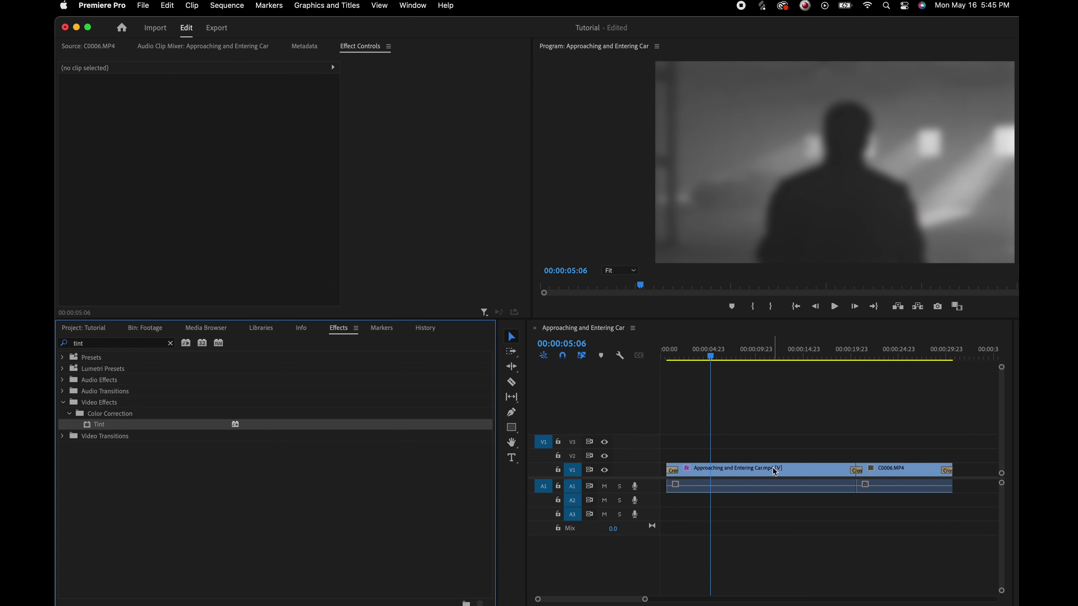
pyautogui.click(800, 471)
pyautogui.scroll(-3, 158, 225)
pyautogui.scroll(-3, 158, 225)
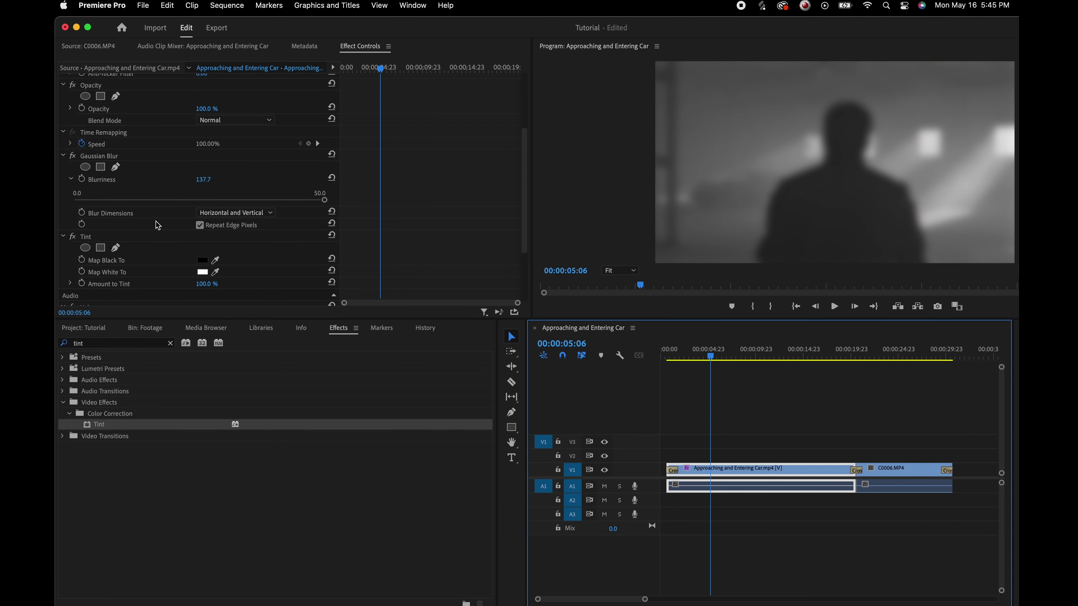
# Step: Try Gaussian Blur below Tint in the clip's effect order, and return Tint to its place beneath Gaussian Blur
pyautogui.click(108, 146)
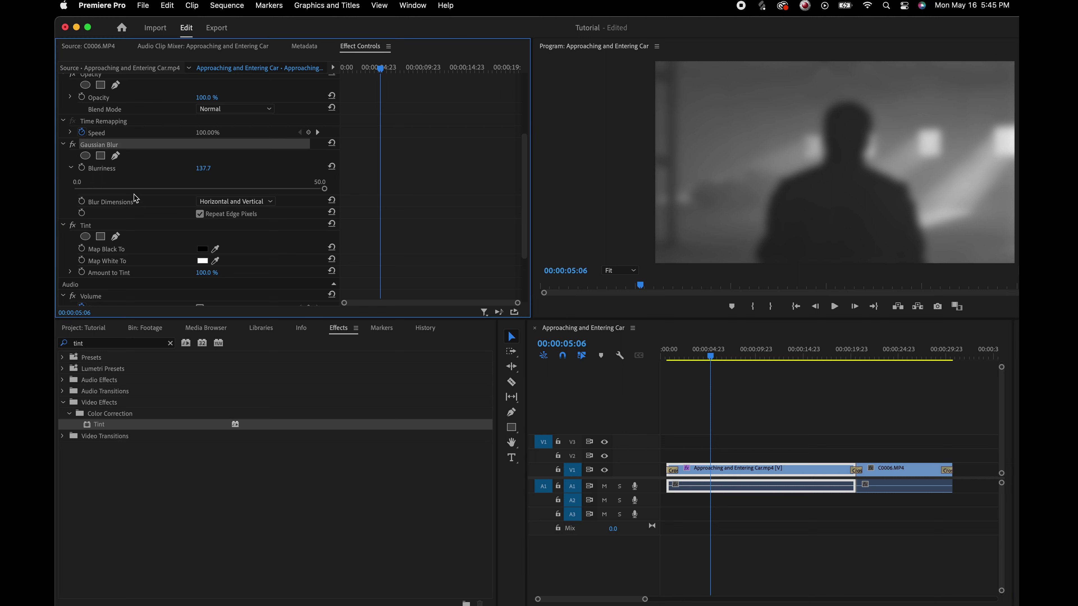
pyautogui.click(88, 225)
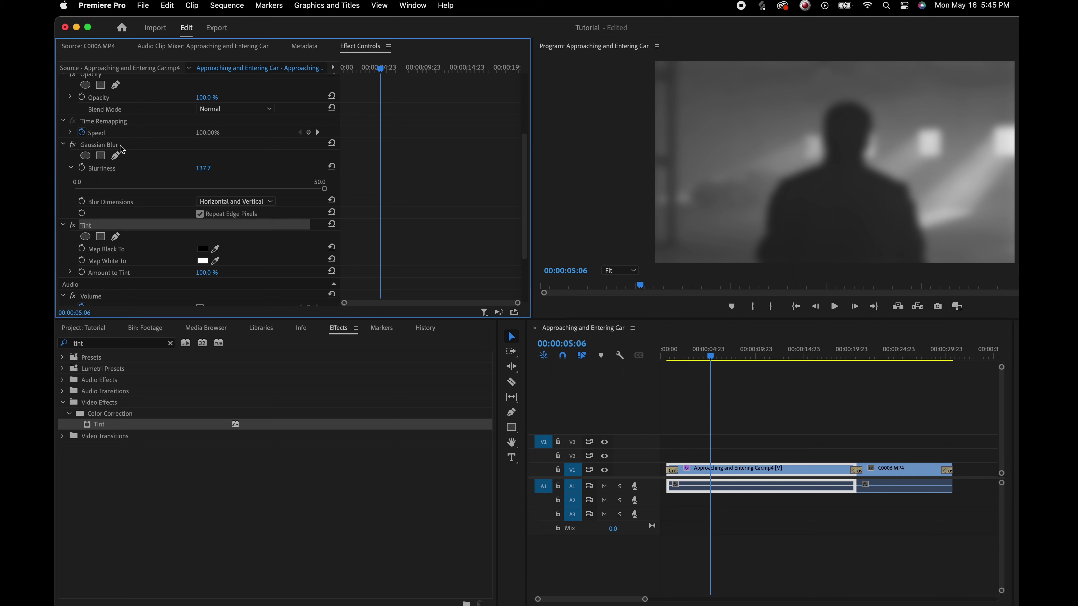
pyautogui.moveTo(112, 146); pyautogui.dragTo(114, 265)
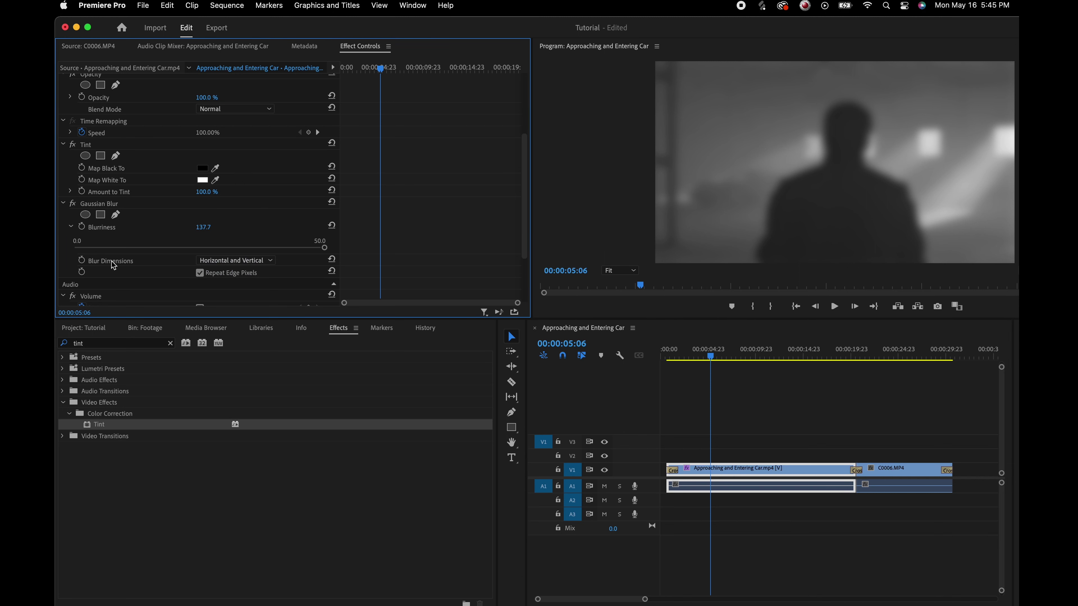
pyautogui.click(89, 146)
pyautogui.moveTo(87, 148); pyautogui.dragTo(95, 237)
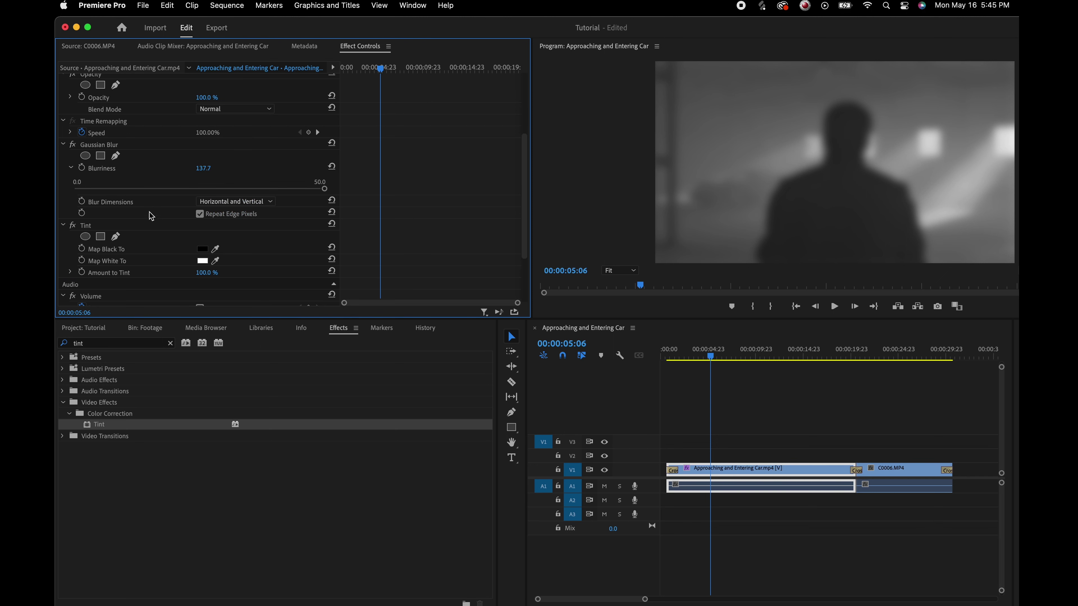
pyautogui.click(100, 148)
pyautogui.click(90, 229)
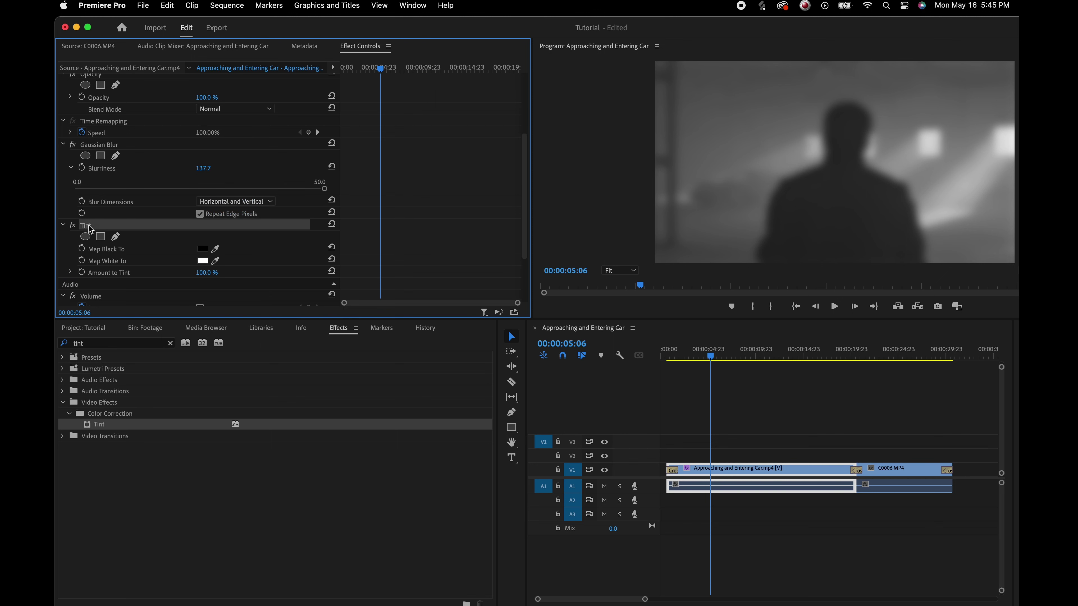
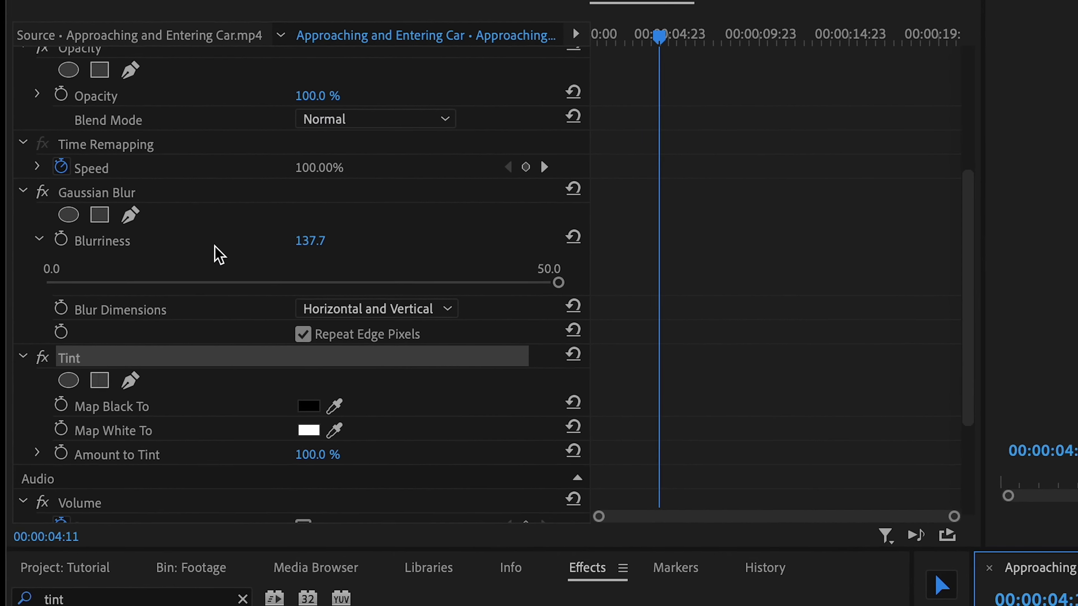
# Step: Keyframe the Gaussian Blur's Blurriness from 137.7 at 00:00:04:11 to 0 at 00:00:10:14
pyautogui.click(59, 247)
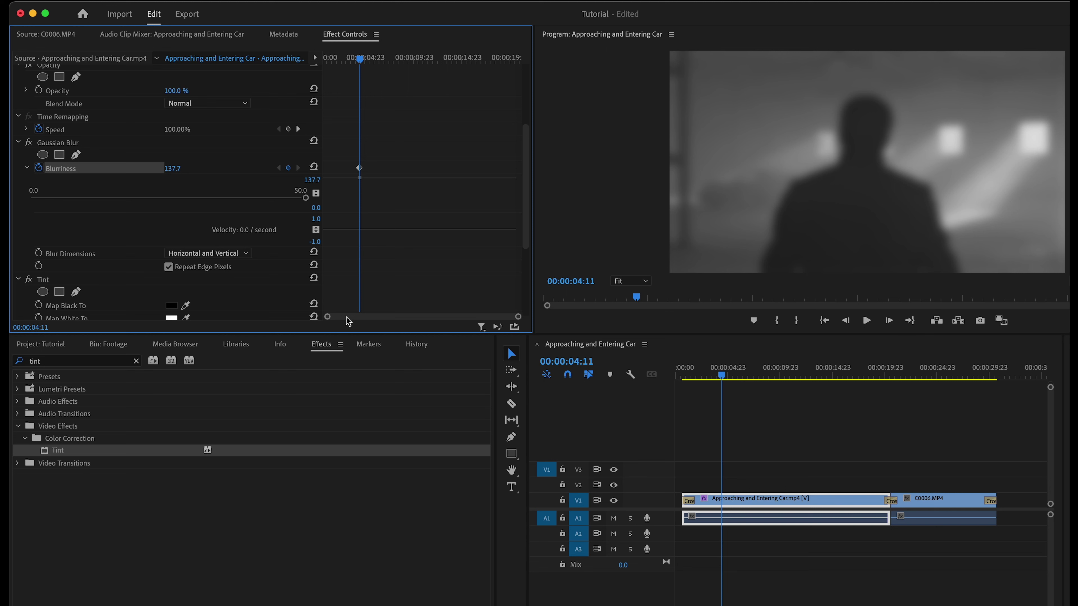
pyautogui.moveTo(335, 316); pyautogui.dragTo(319, 314)
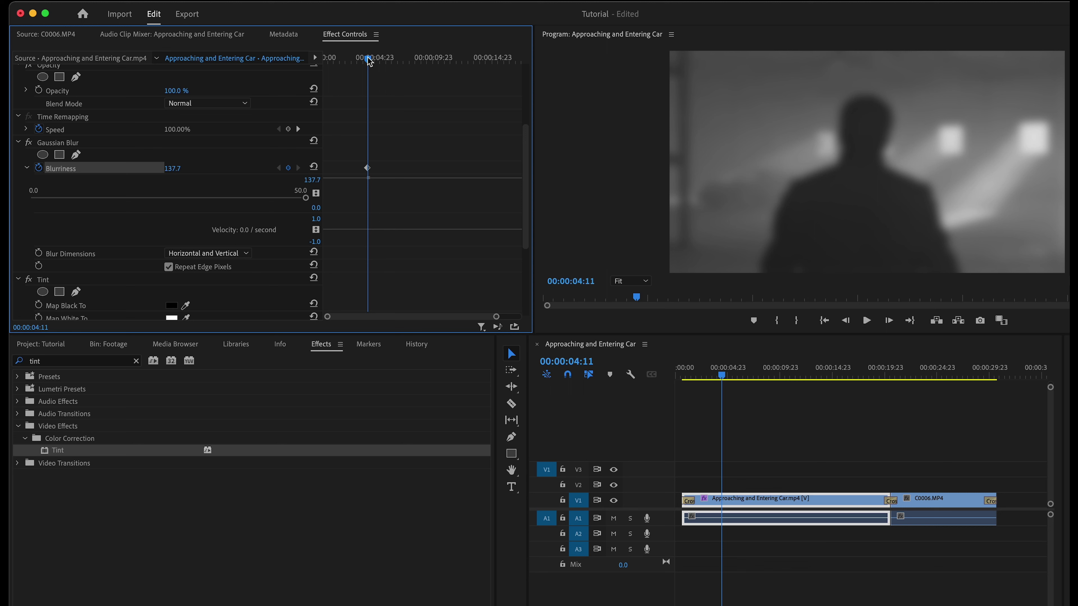
pyautogui.moveTo(369, 60); pyautogui.dragTo(442, 68)
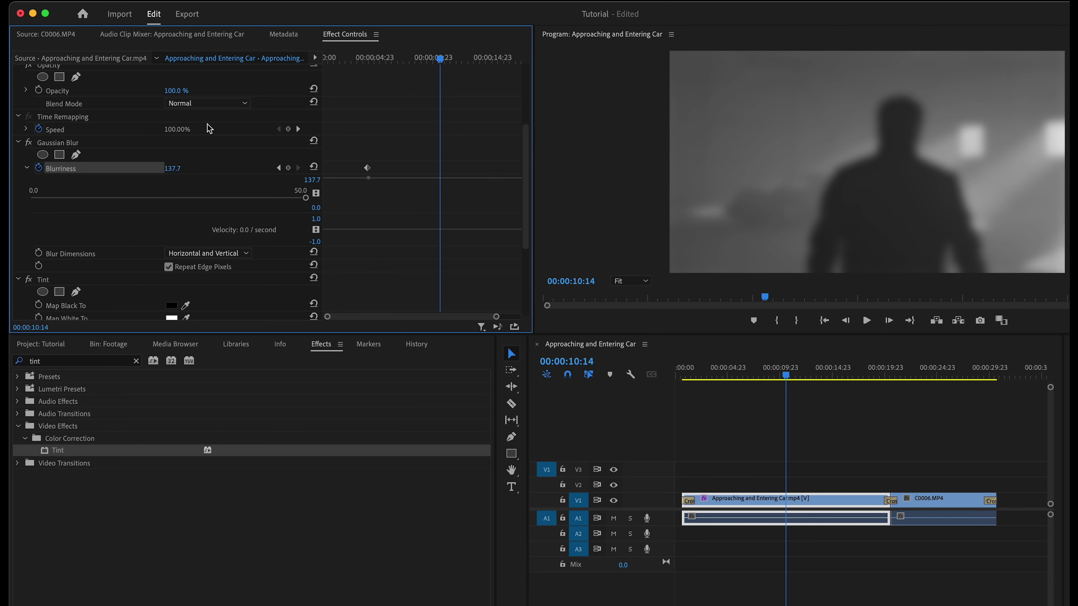
pyautogui.click(172, 168)
pyautogui.write('0')
pyautogui.press('Return')
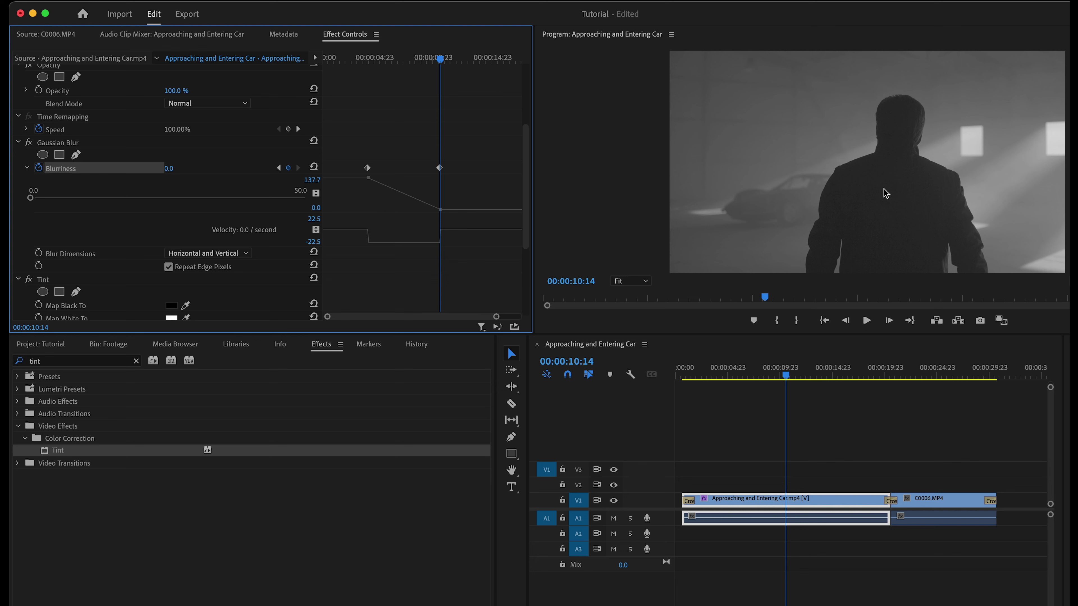
pyautogui.moveTo(442, 63)
pyautogui.mouseDown()
pyautogui.moveTo(389, 56)
pyautogui.moveTo(441, 60)
pyautogui.mouseUp()
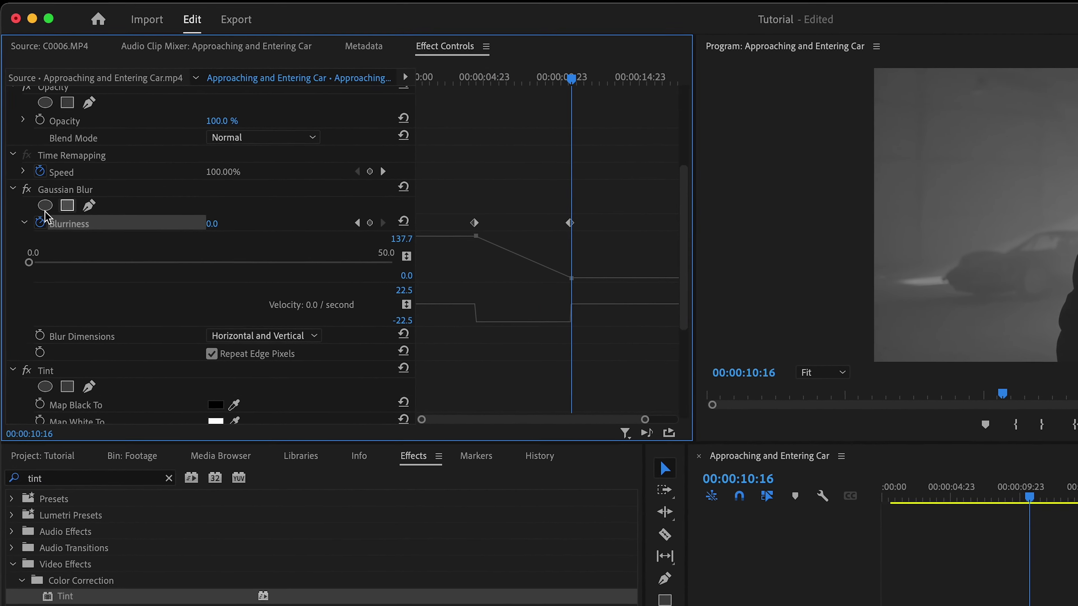
# Step: Start keyframing the Tint effect's Amount to Tint at 00:00:03:07 on the first clip
pyautogui.scroll(-5, 114, 264)
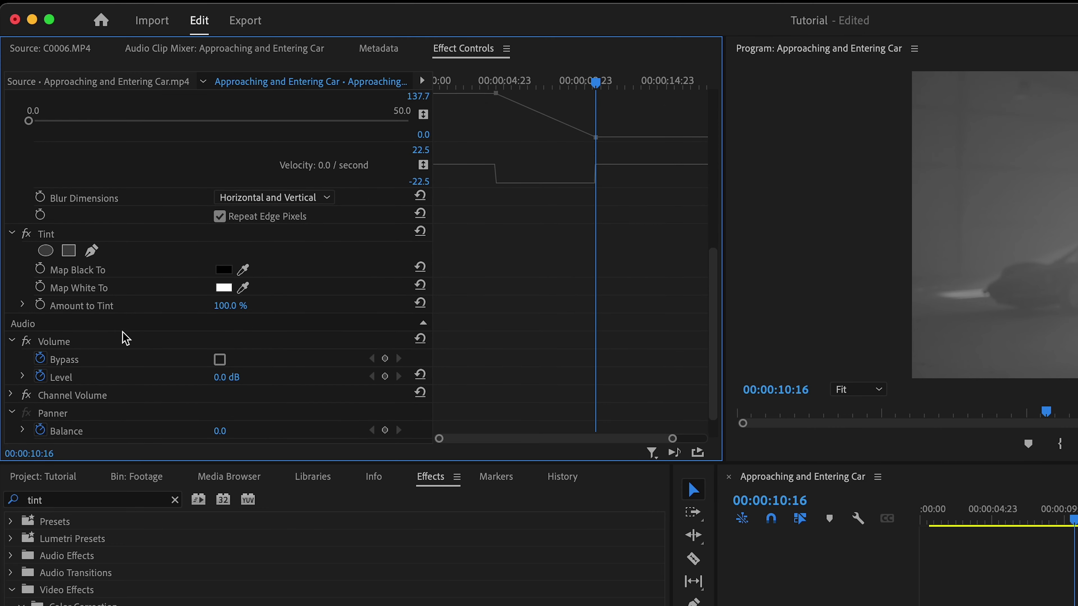
pyautogui.scroll(5, 70, 195)
pyautogui.scroll(5, 70, 195)
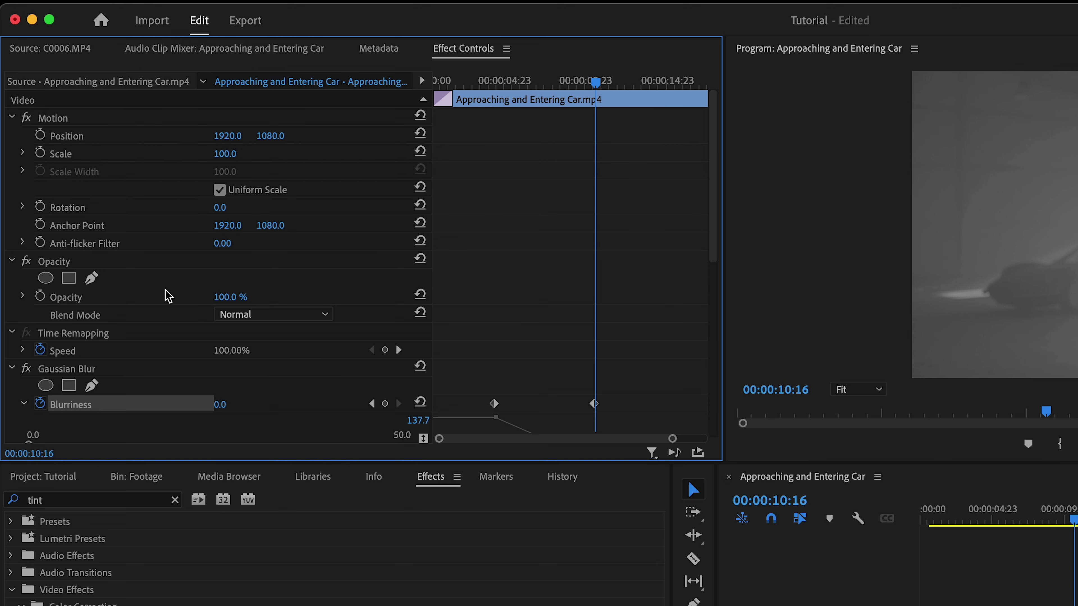
pyautogui.scroll(-8, 167, 296)
pyautogui.scroll(-1, 168, 295)
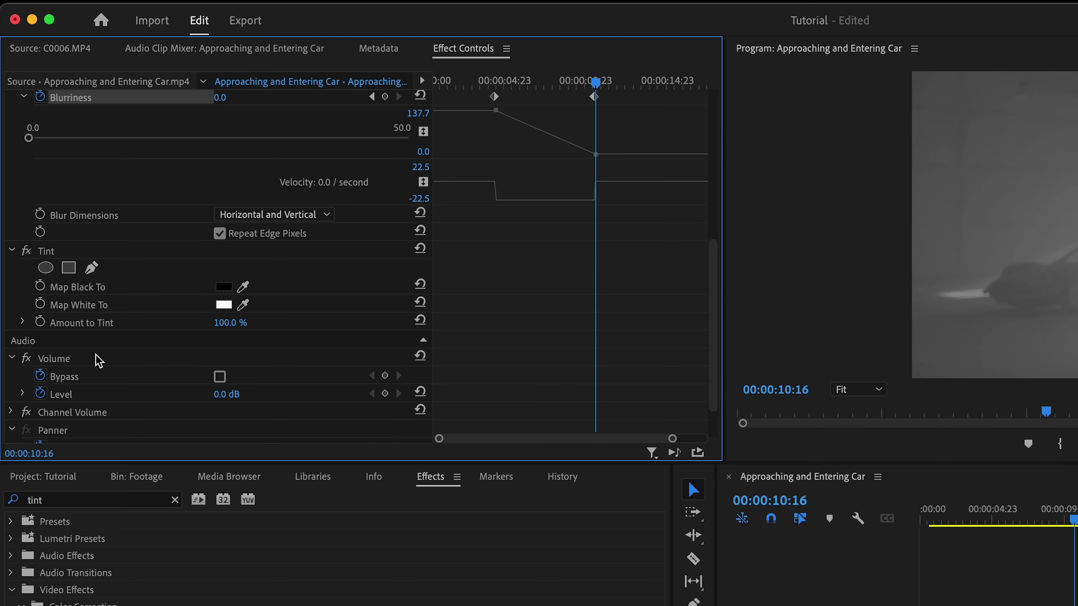
pyautogui.moveTo(1073, 518); pyautogui.dragTo(964, 517)
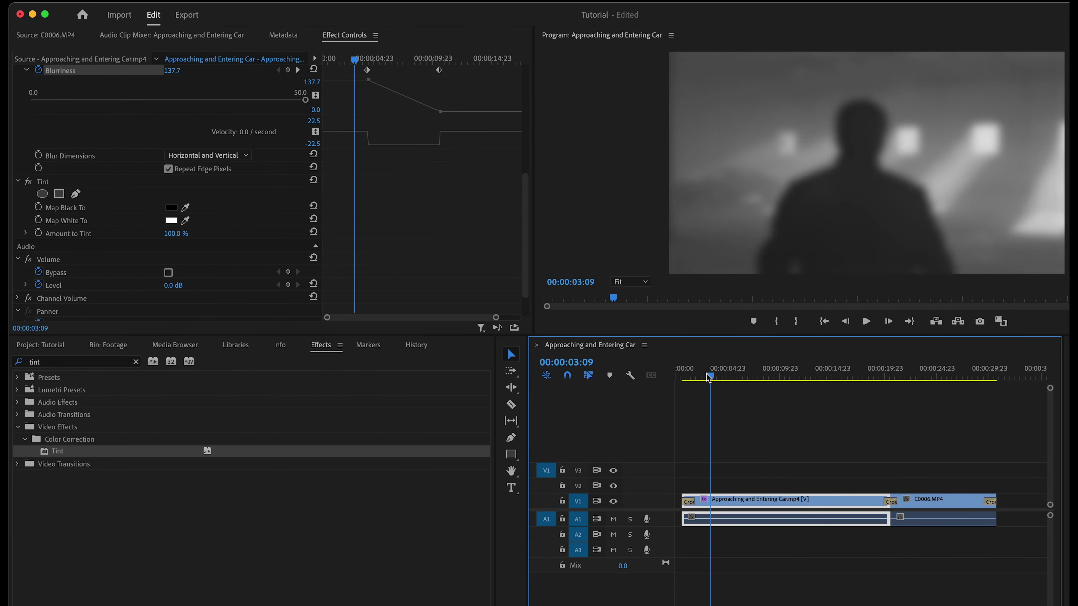
pyautogui.moveTo(707, 378)
pyautogui.mouseDown()
pyautogui.moveTo(688, 377)
pyautogui.moveTo(709, 377)
pyautogui.mouseUp()
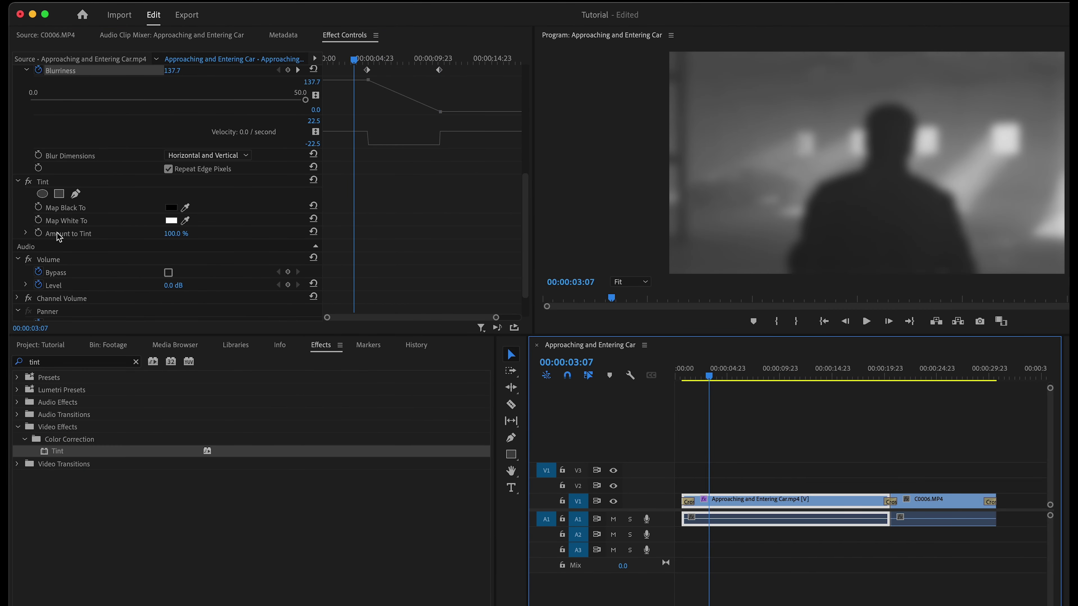
pyautogui.click(39, 233)
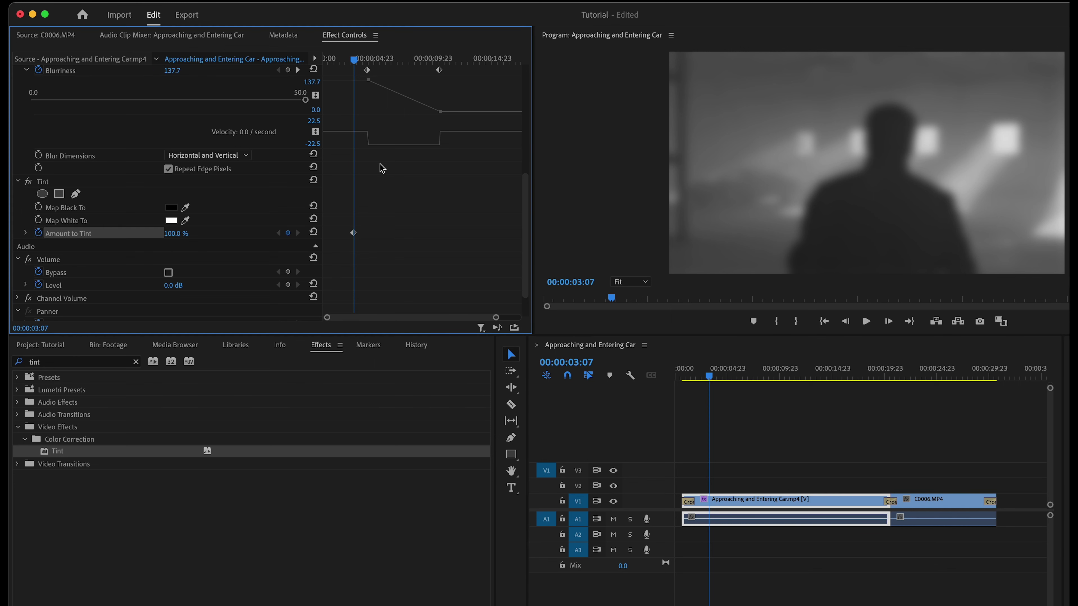
# Step: Set Amount to Tint to 0% at 00:00:10:21 to add its second keyframe
pyautogui.moveTo(357, 63); pyautogui.dragTo(442, 60)
pyautogui.click(170, 233)
pyautogui.write('0')
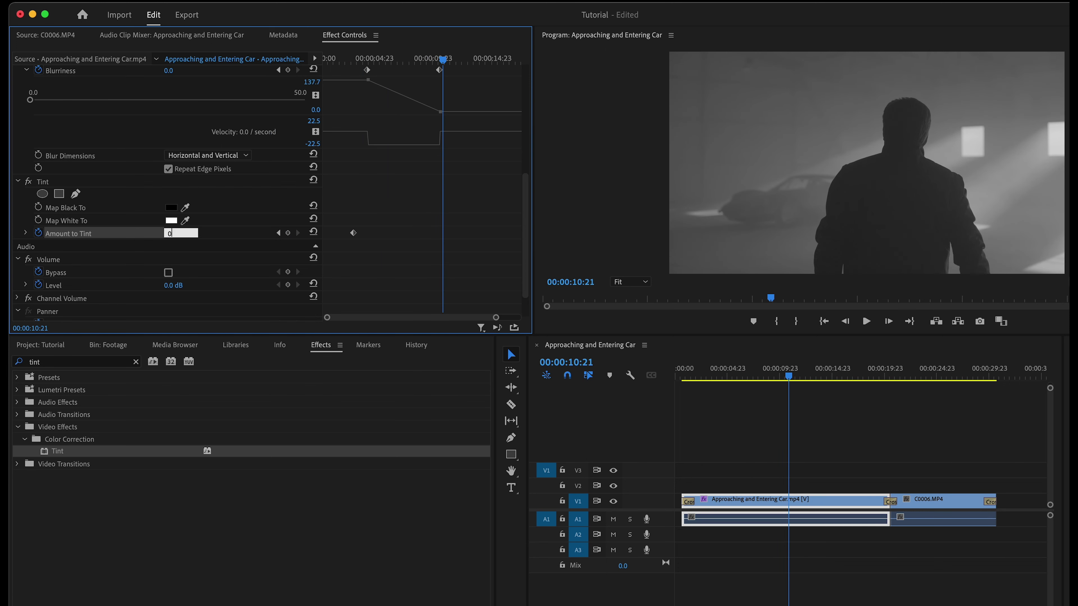
pyautogui.press('Return')
# Step: Preview the animated blur and tint from the start of the first clip up to 00:00:12:17
pyautogui.click(689, 378)
pyautogui.press('space')
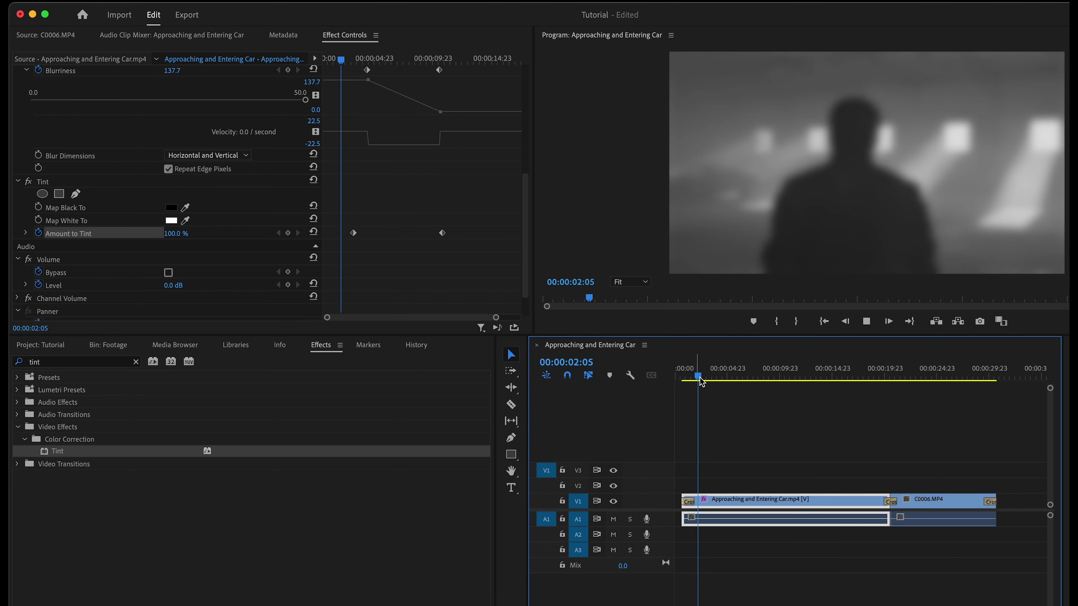
pyautogui.press('space')
pyautogui.moveTo(763, 381); pyautogui.dragTo(809, 382)
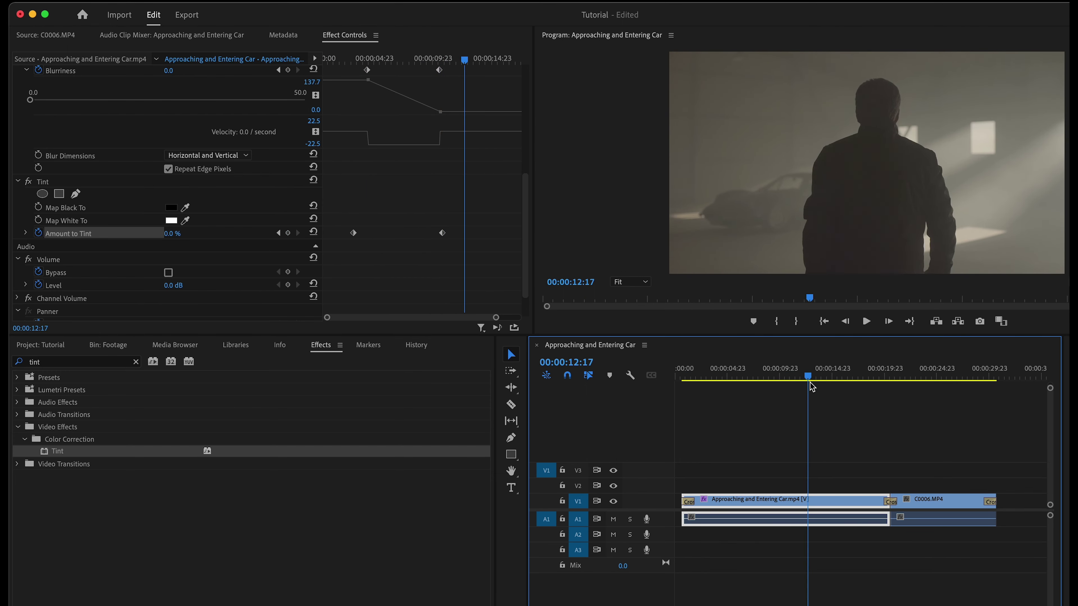
# Step: Copy the Tint and Gaussian Blur effects from the first clip onto C0006.MP4 and preview them at 00:00:21:16
pyautogui.click(80, 182)
pyautogui.scroll(3, 55, 137)
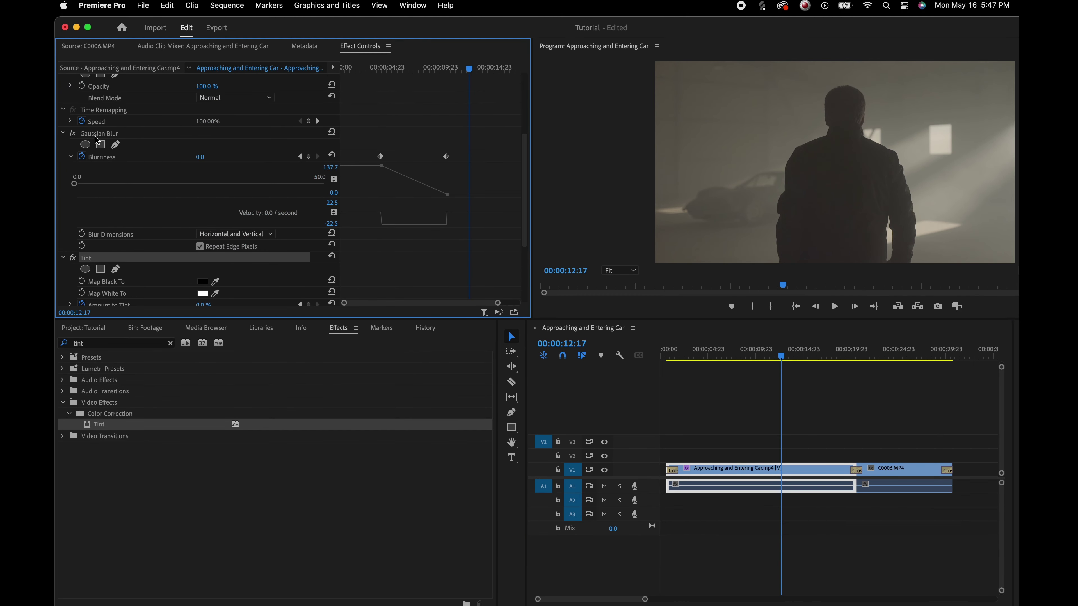
pyautogui.press('super+c')
pyautogui.click(903, 468)
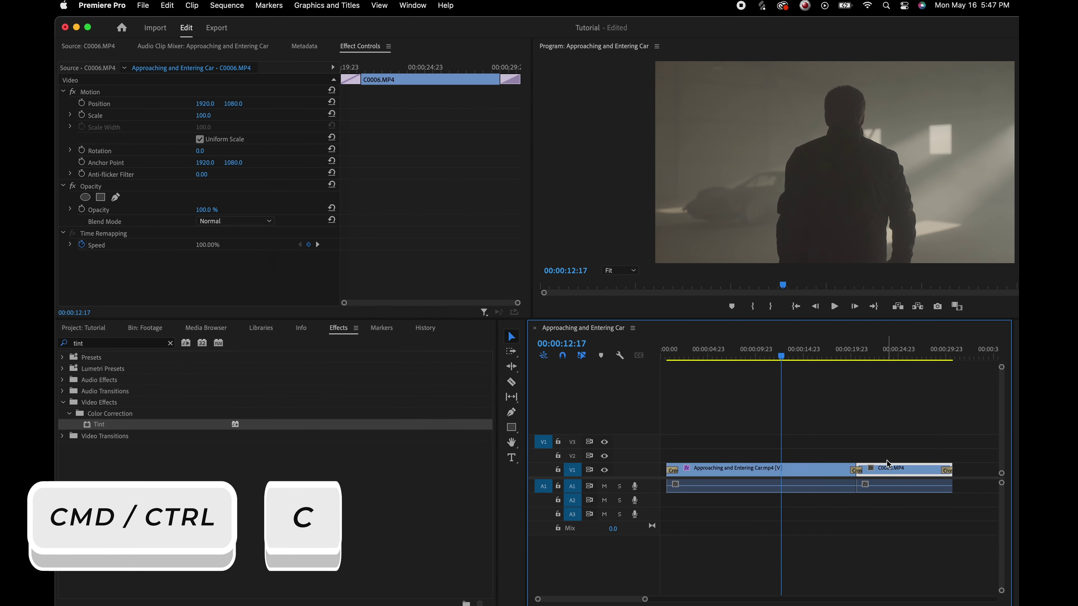
pyautogui.click(858, 351)
pyautogui.press('super+v')
pyautogui.moveTo(857, 351); pyautogui.dragTo(866, 351)
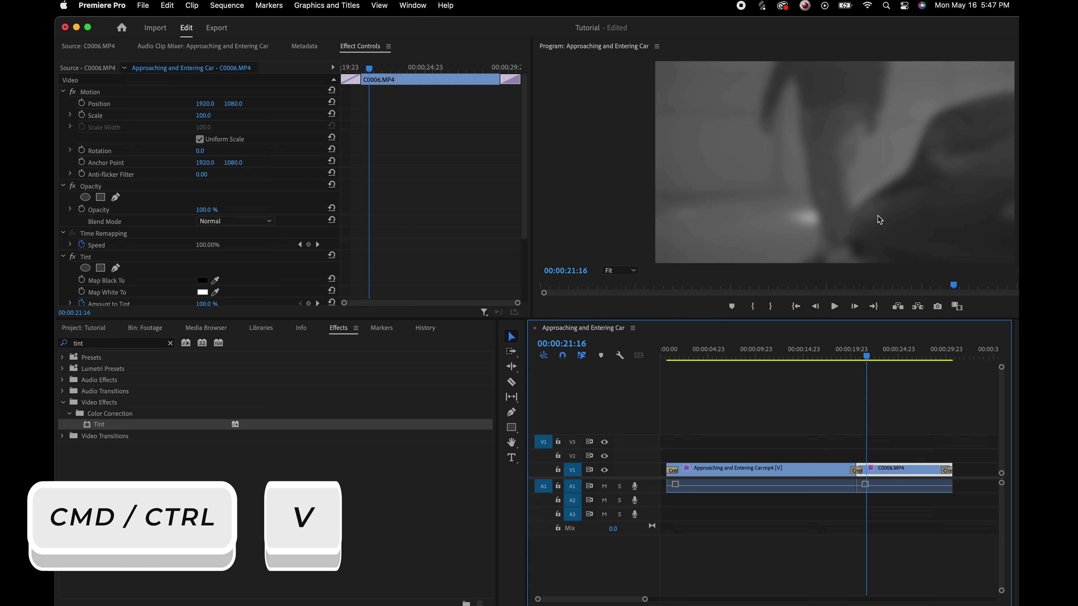
# Step: Select both clips in the sequence, search the effects for "sharp", and apply Unsharp Mask to them
pyautogui.moveTo(751, 433); pyautogui.dragTo(901, 506)
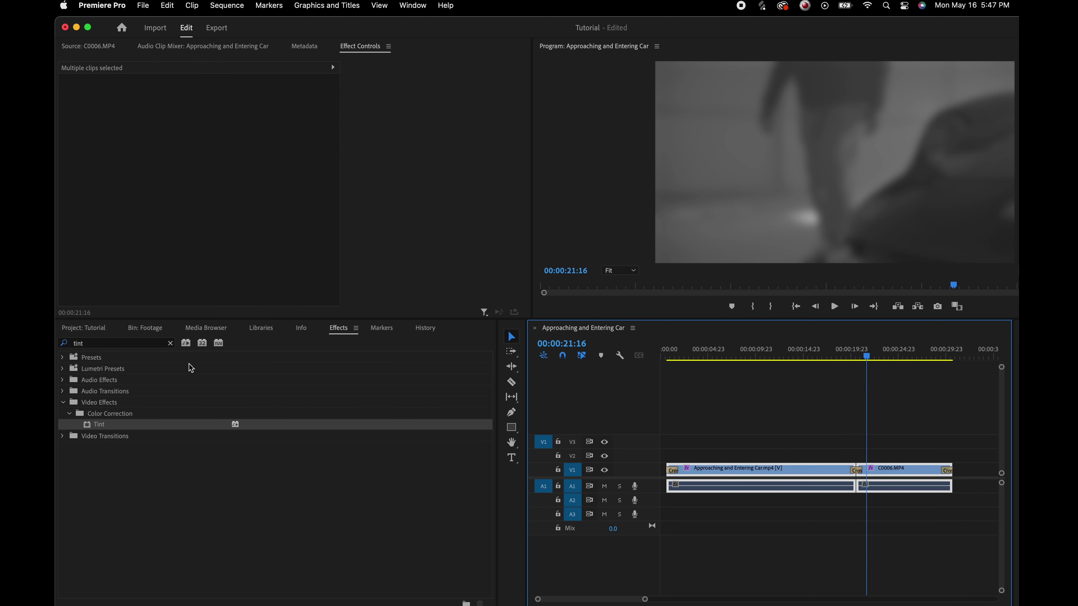
pyautogui.click(170, 344)
pyautogui.click(140, 347)
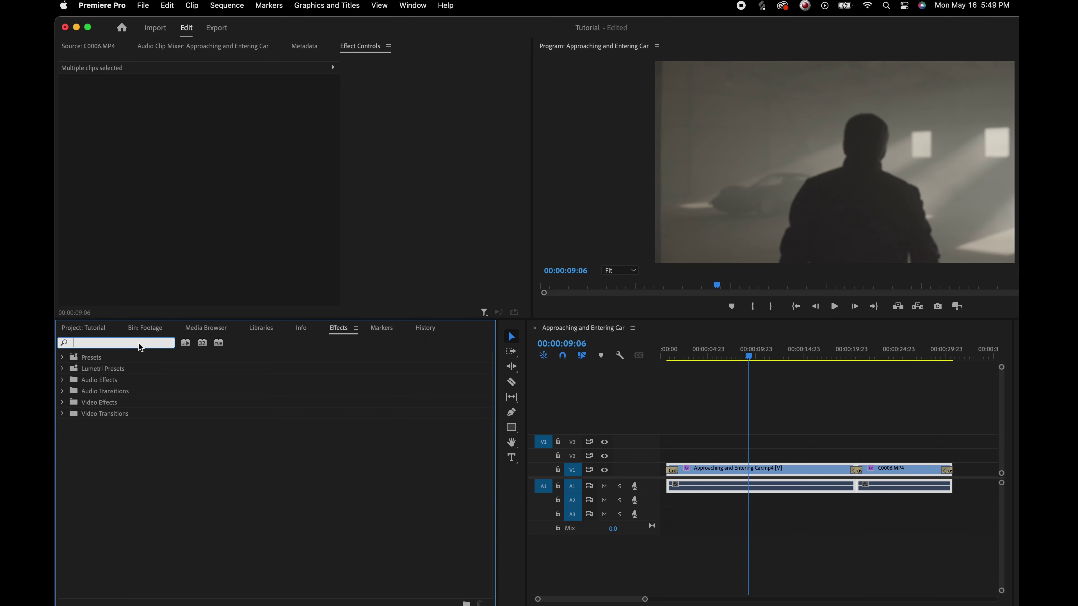
pyautogui.write('sharp')
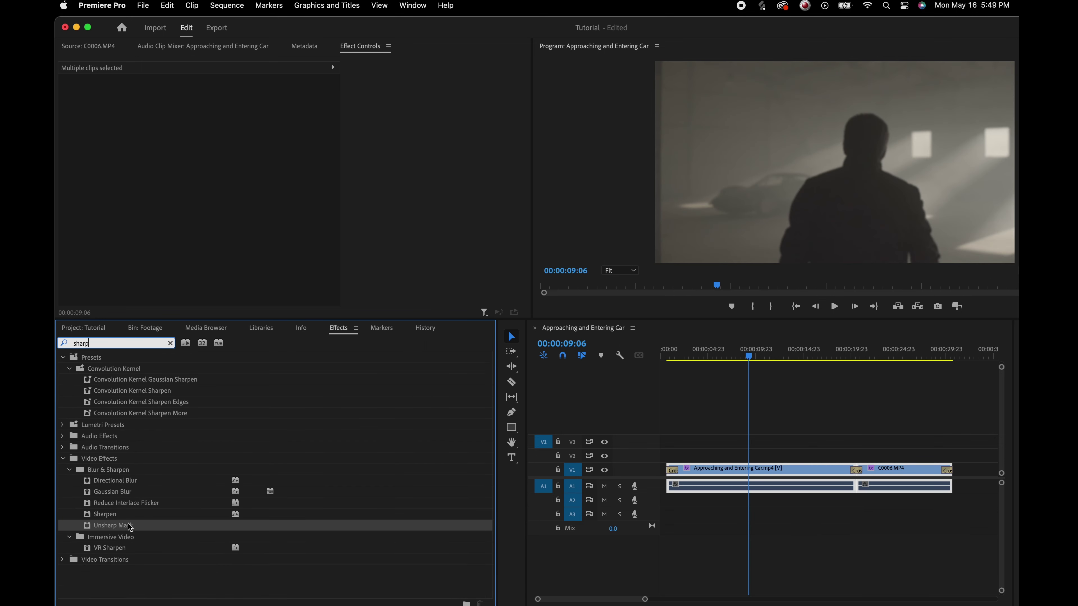
pyautogui.doubleClick(121, 527)
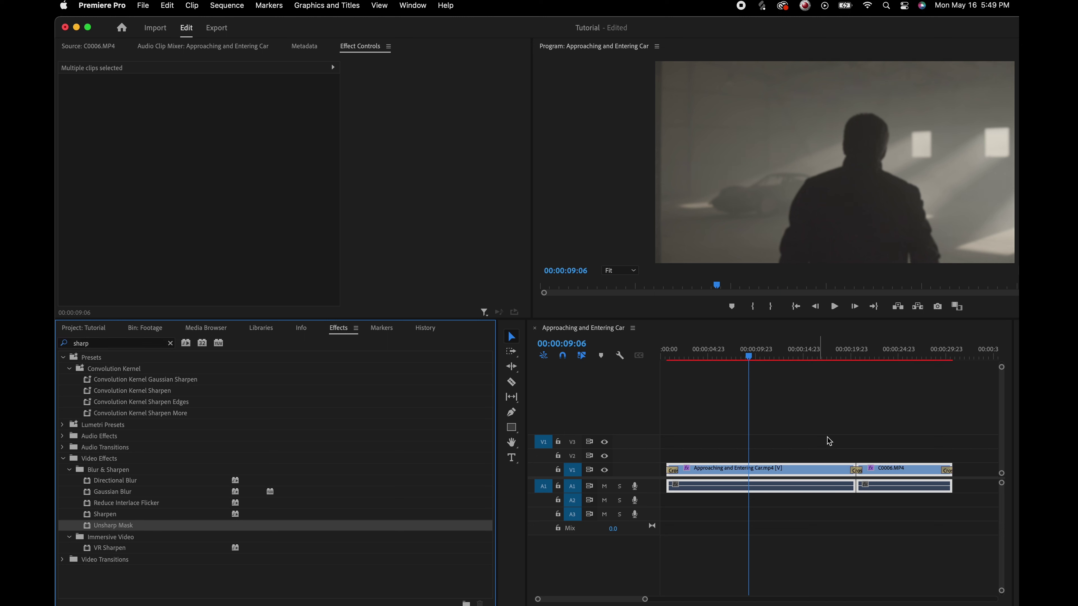
# Step: Review the Unsharp Mask on Approaching and Entering Car.mp4, and set its Amount to 24 on C0006.MP4
pyautogui.click(799, 470)
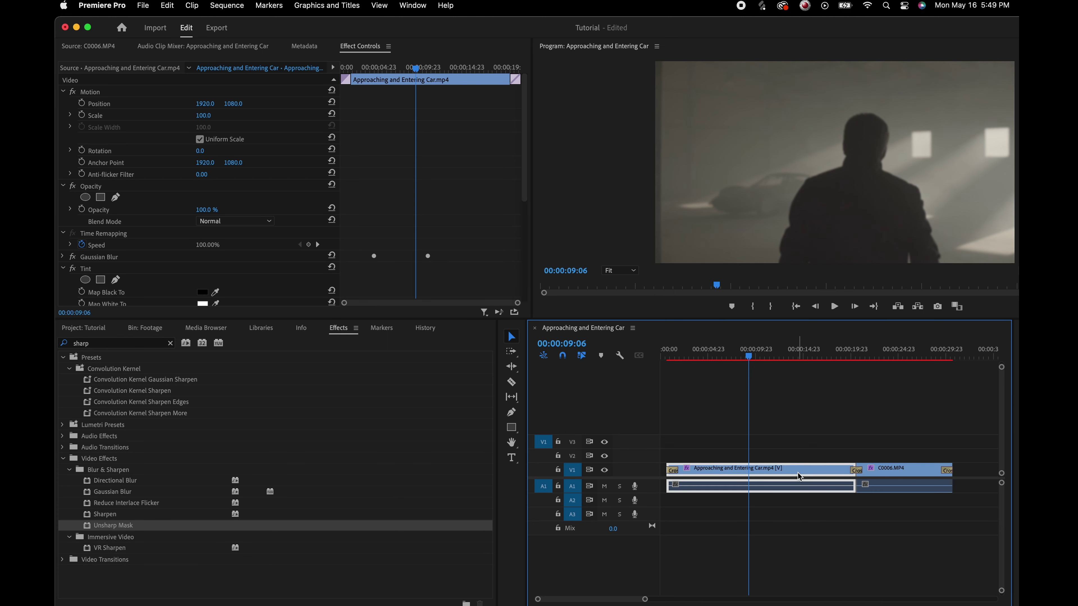
pyautogui.scroll(-5, 388, 201)
pyautogui.click(86, 148)
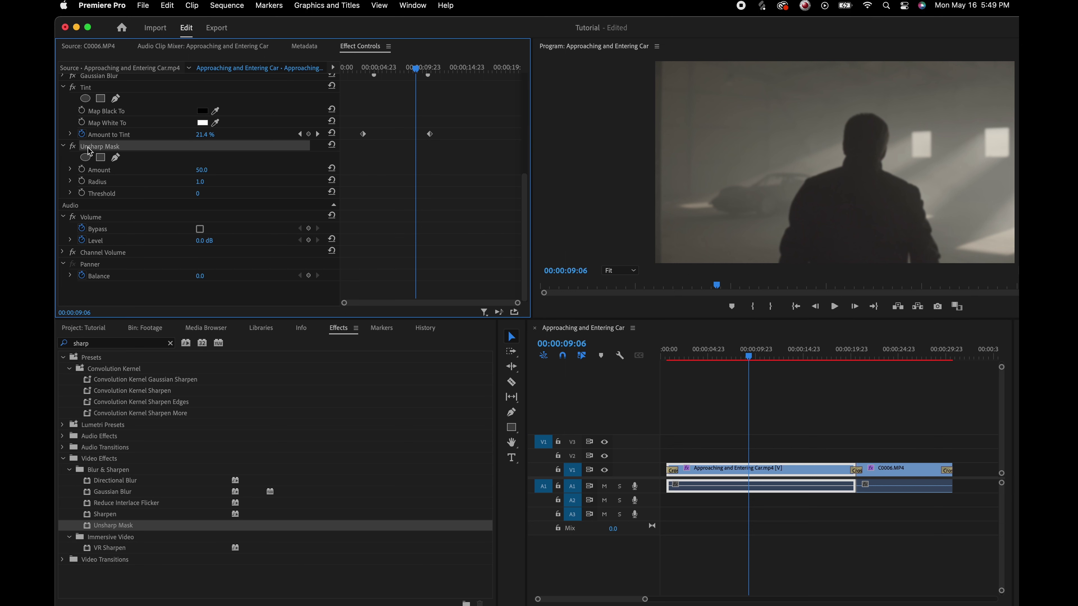
pyautogui.click(906, 472)
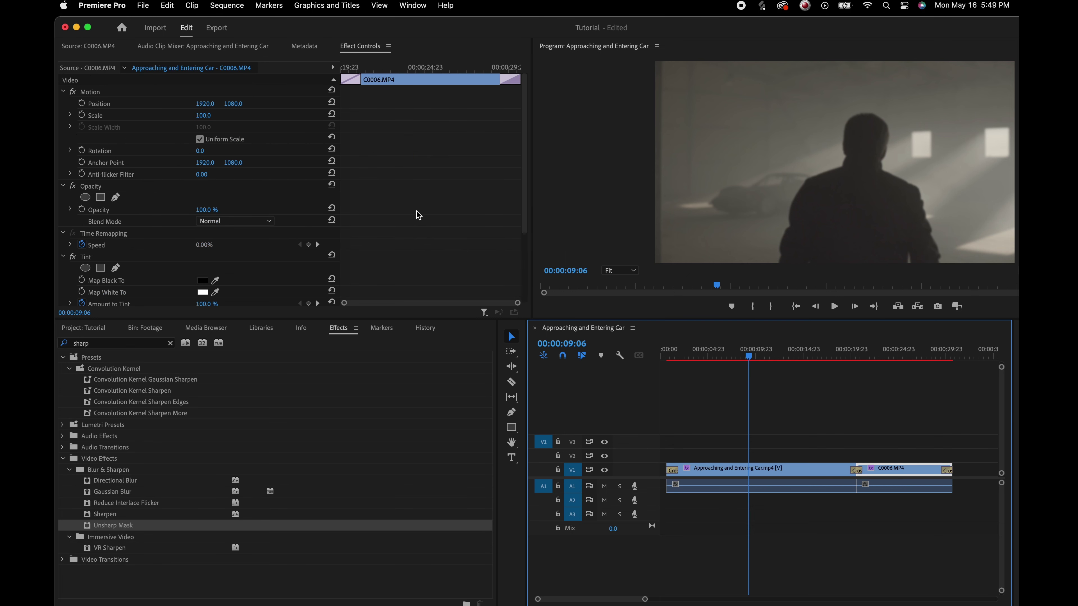
pyautogui.scroll(-3, 419, 216)
pyautogui.click(102, 227)
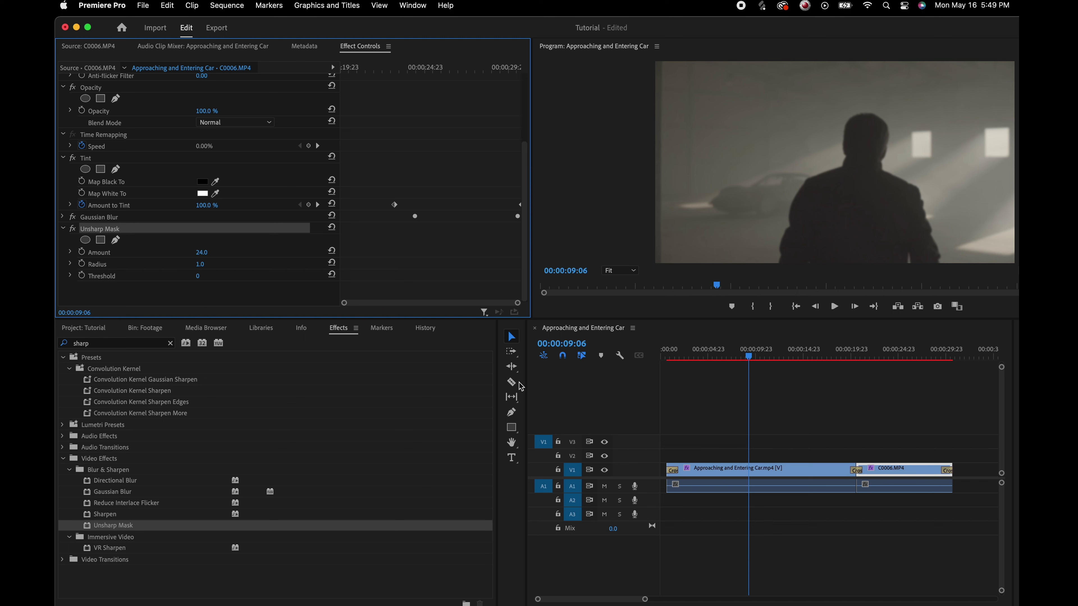
# Step: Set the Unsharp Mask Amount to 21 on the Approaching and Entering Car.mp4 clip
pyautogui.click(701, 474)
pyautogui.scroll(-5, 178, 274)
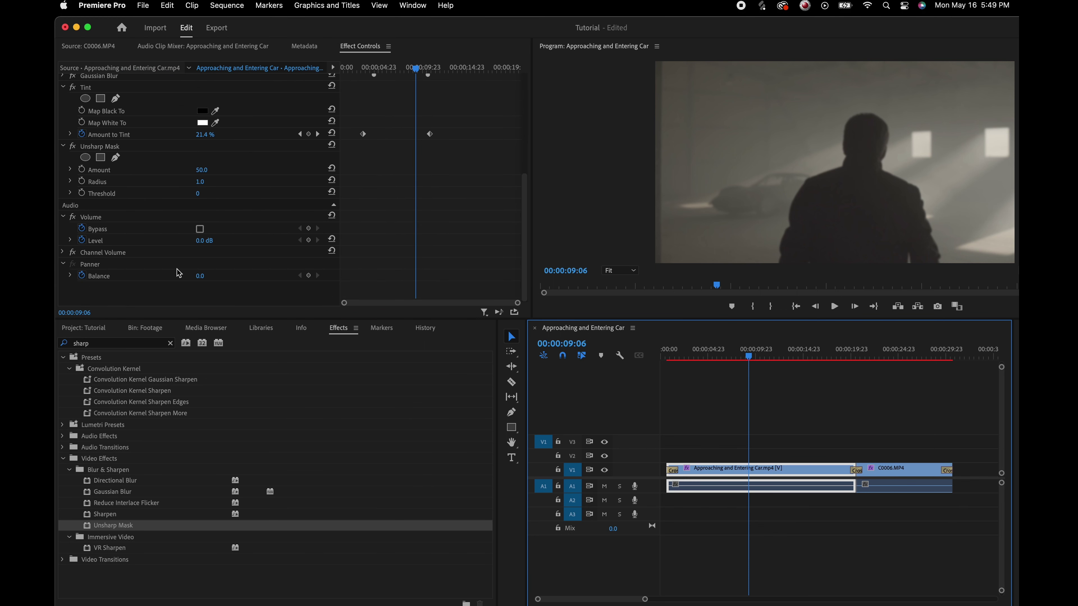
pyautogui.click(187, 175)
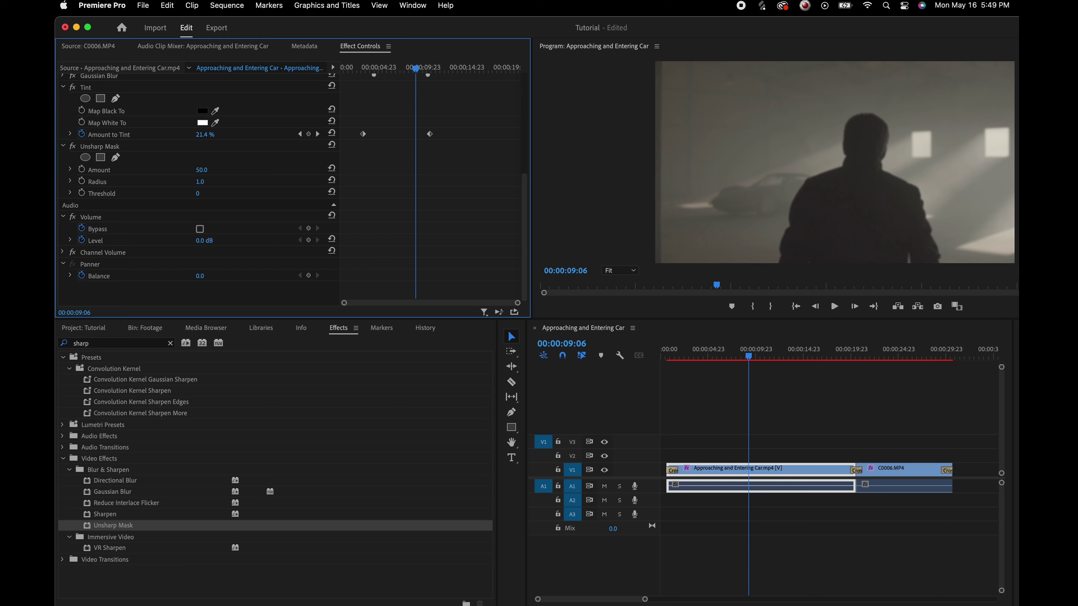
pyautogui.moveTo(202, 170); pyautogui.dragTo(219, 181)
# Step: Create a 3840 x 2160, 23.976 fps adjustment layer and place it on V2 so that it spans both clips
pyautogui.click(83, 329)
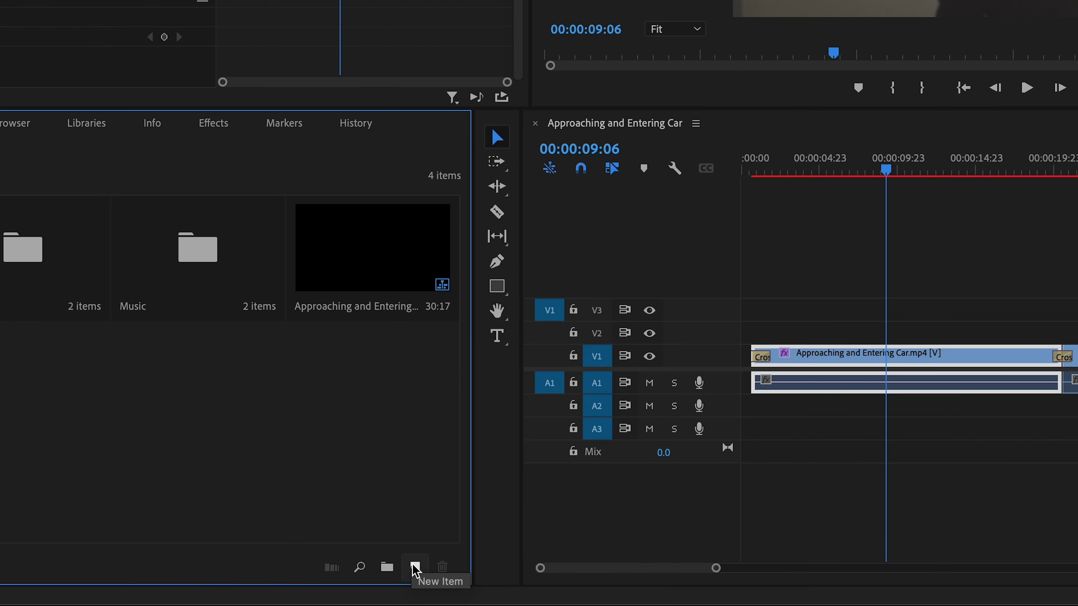
pyautogui.click(415, 568)
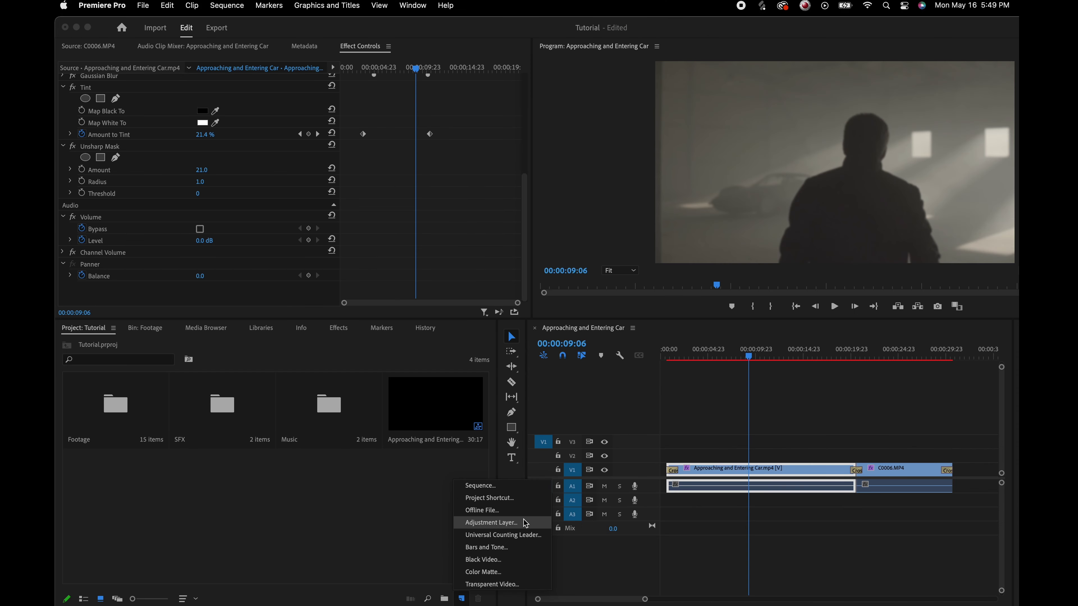
pyautogui.click(525, 526)
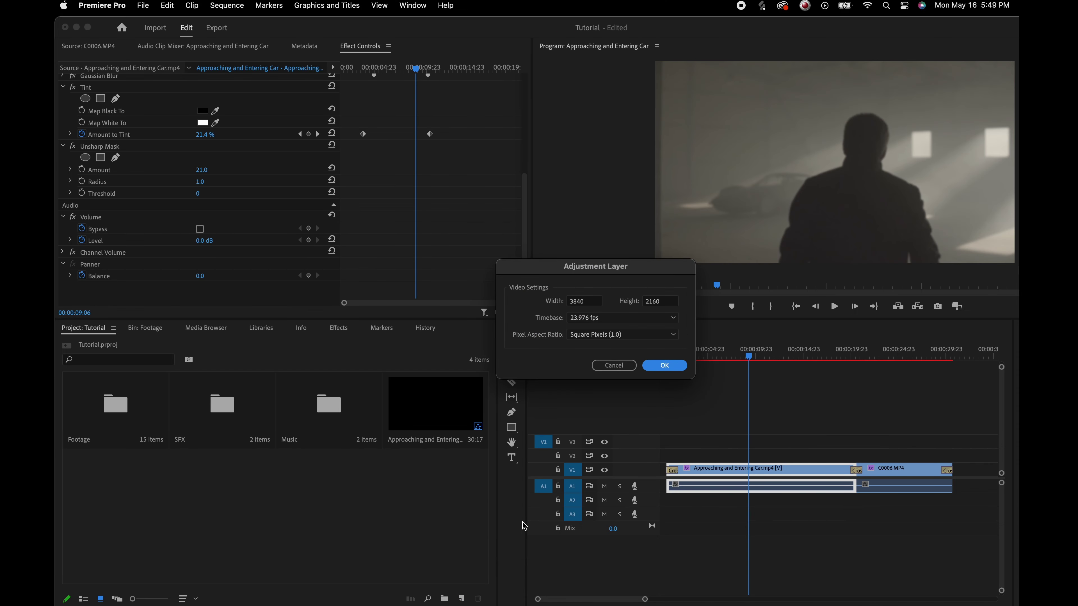
pyautogui.click(663, 366)
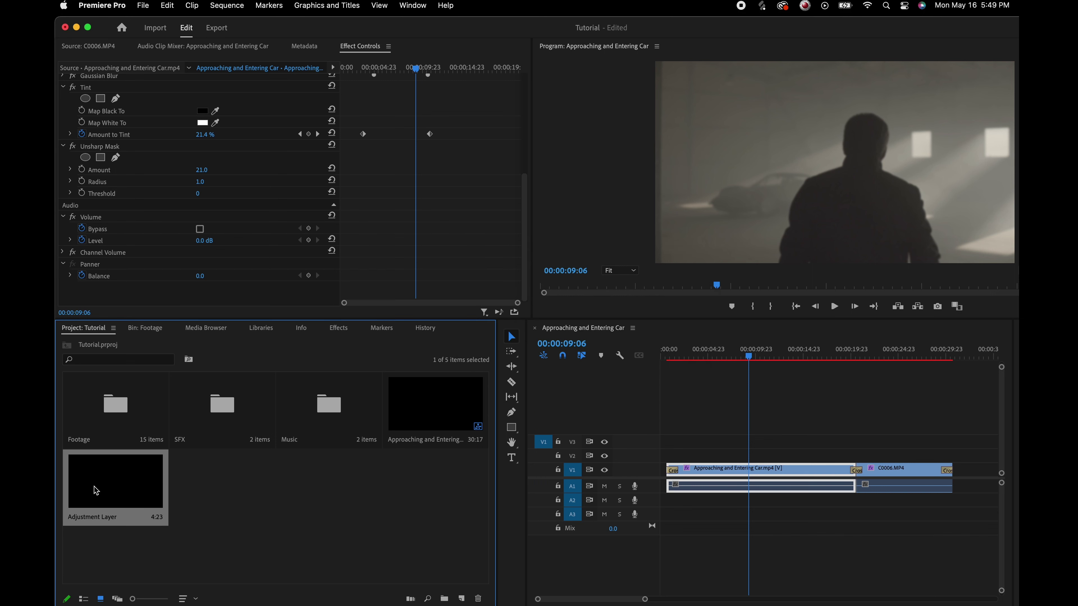
pyautogui.moveTo(96, 490); pyautogui.dragTo(950, 454)
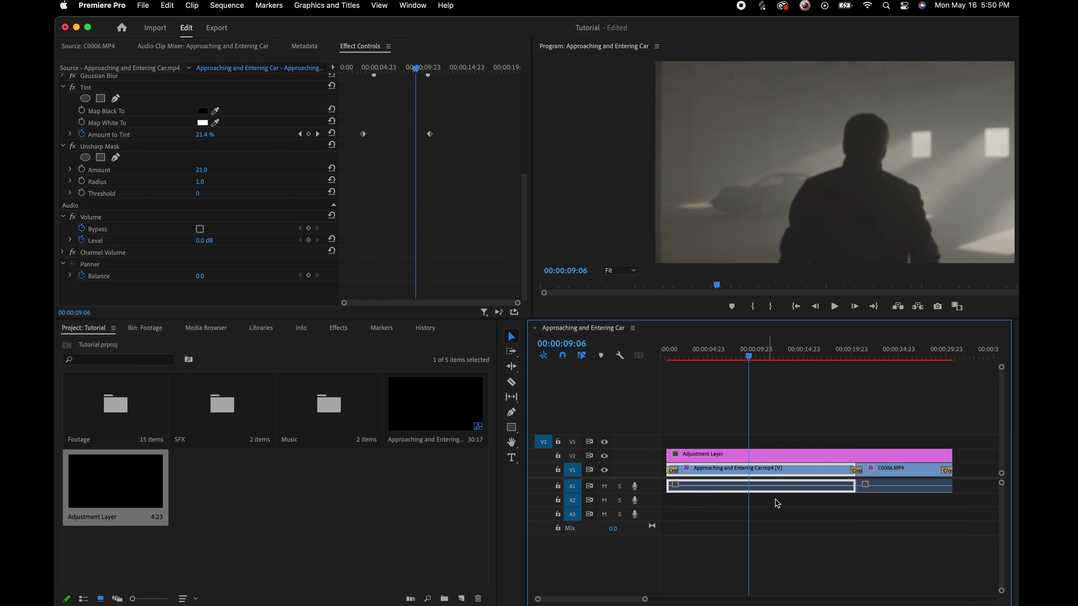
# Step: Select the adjustment layer in the sequence and clear the "sharp" search from the effects list
pyautogui.click(784, 458)
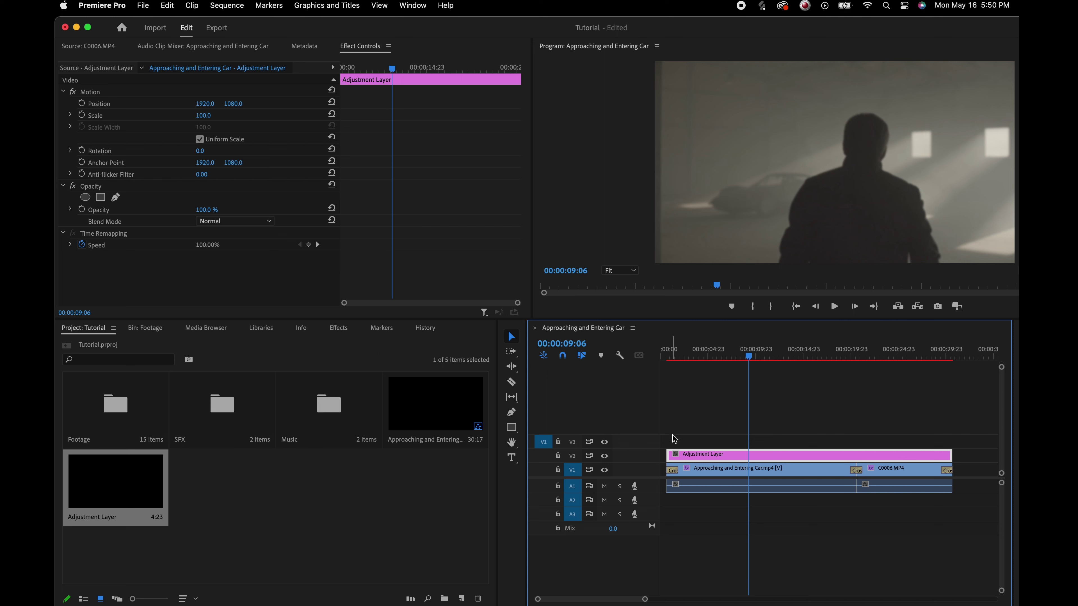
pyautogui.click(339, 328)
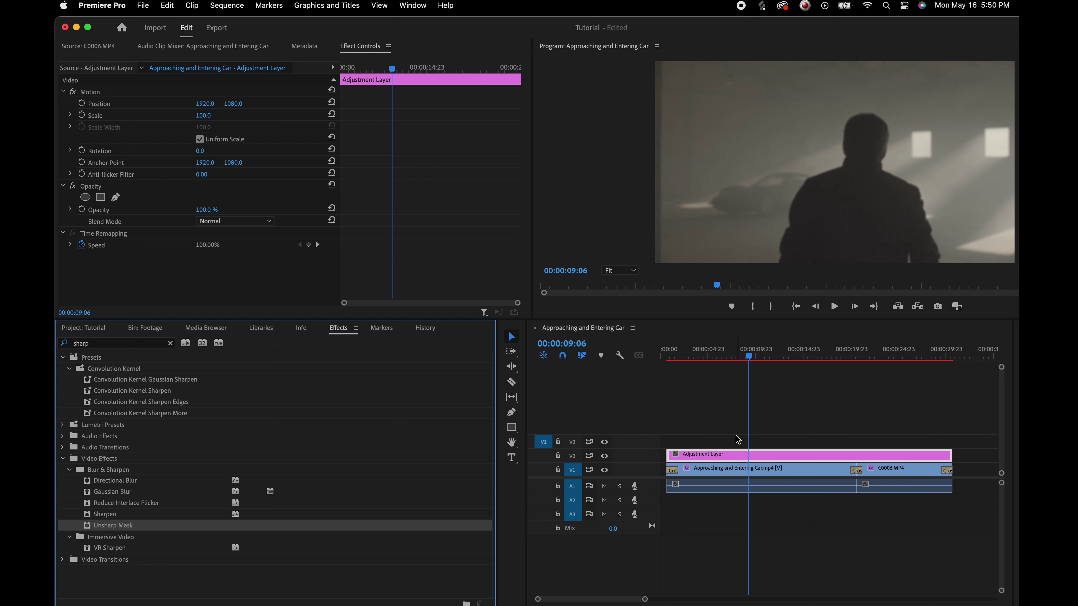
pyautogui.click(170, 344)
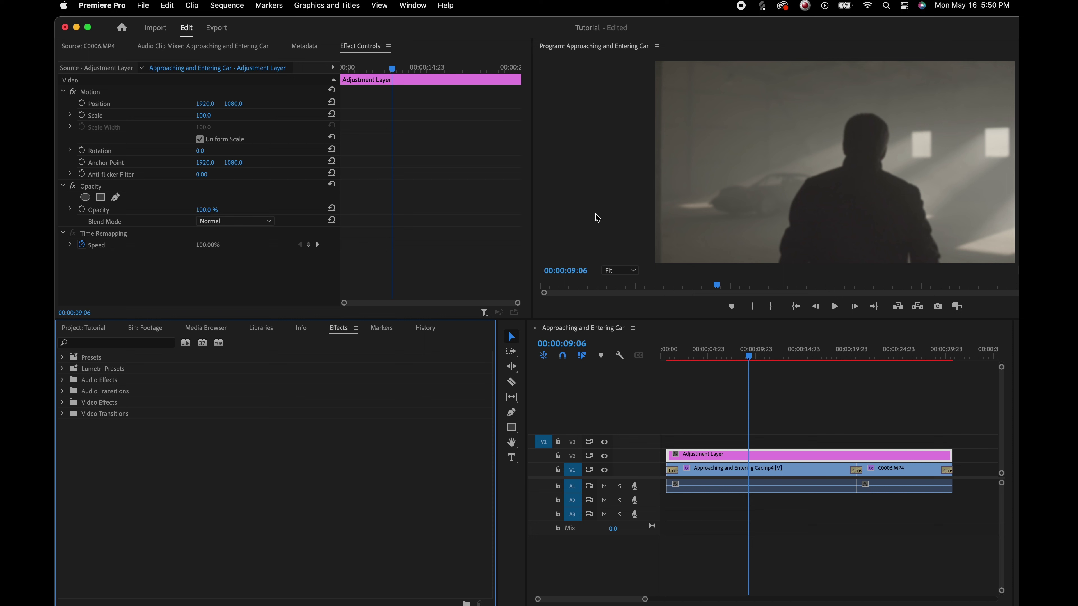
# Step: Set the playhead to 00:00:09:05 and switch to the Color workspace
pyautogui.moveTo(752, 361)
pyautogui.mouseDown()
pyautogui.moveTo(722, 357)
pyautogui.moveTo(750, 356)
pyautogui.mouseUp()
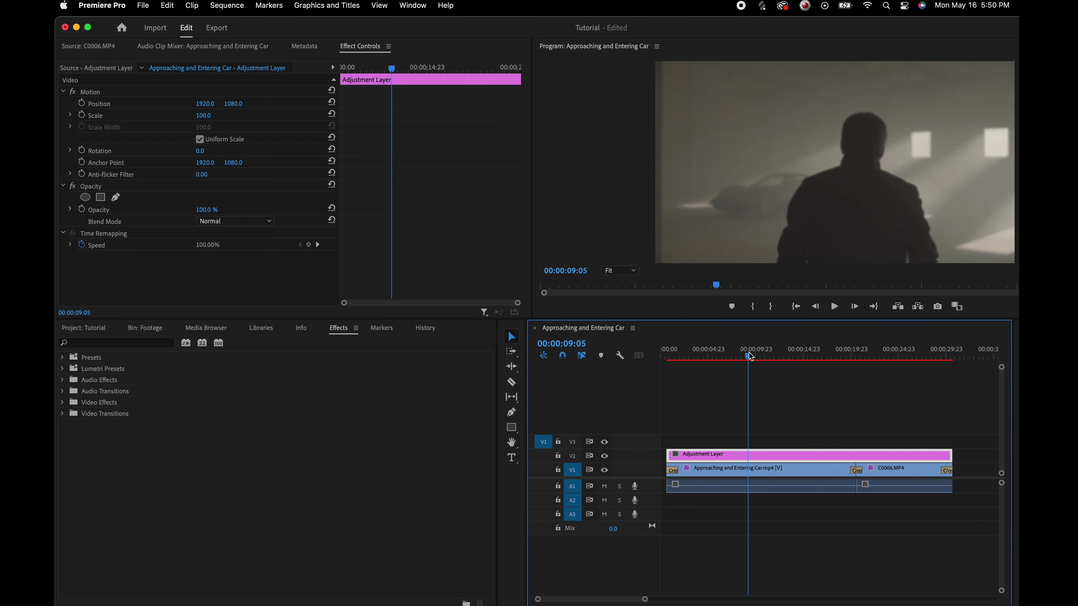
pyautogui.click(403, 8)
pyautogui.moveTo(467, 26)
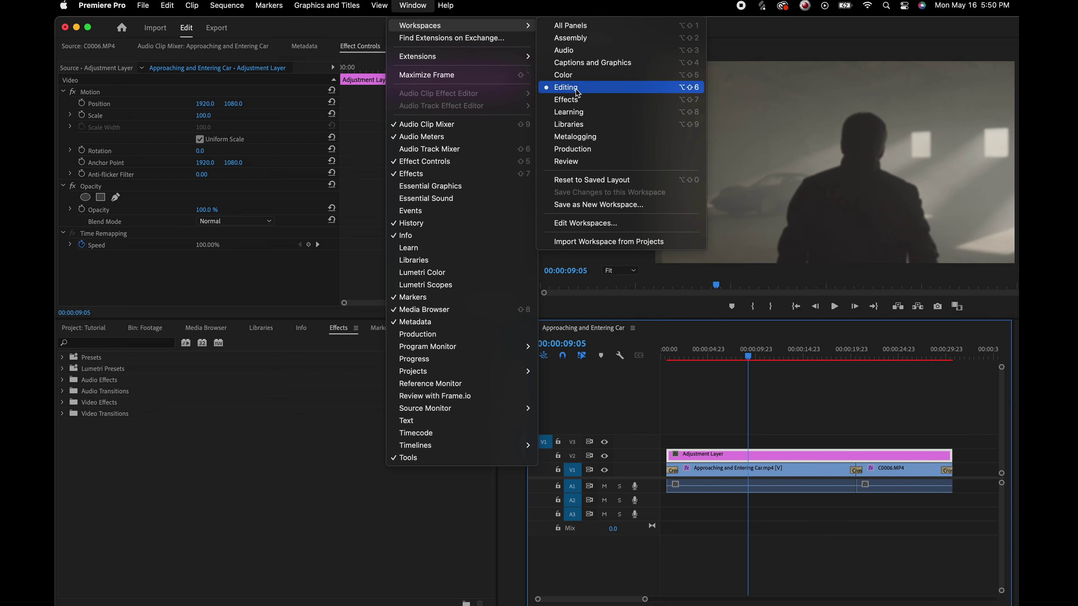
pyautogui.click(572, 76)
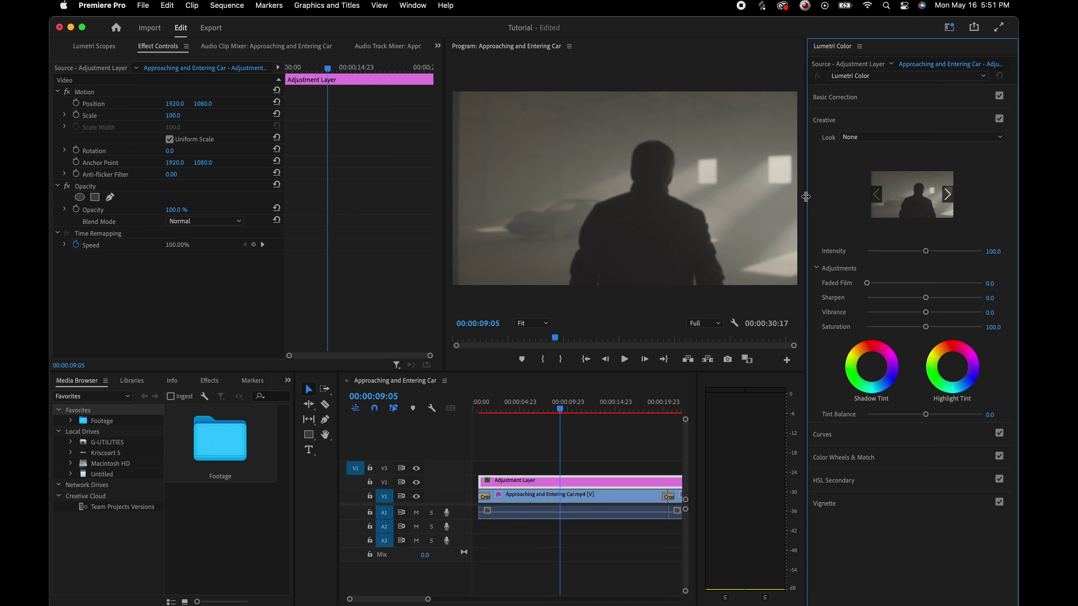
# Step: Look over the Basic Correction and Creative sections of Lumetri Color, and inspect the settings of the individual clips
pyautogui.click(839, 100)
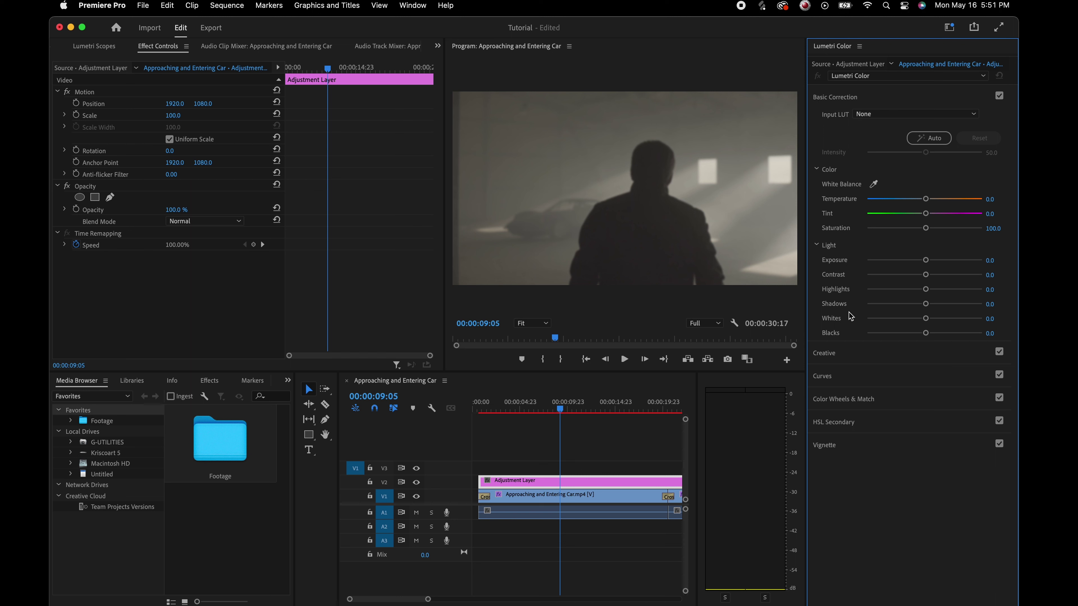
pyautogui.click(832, 362)
pyautogui.click(653, 499)
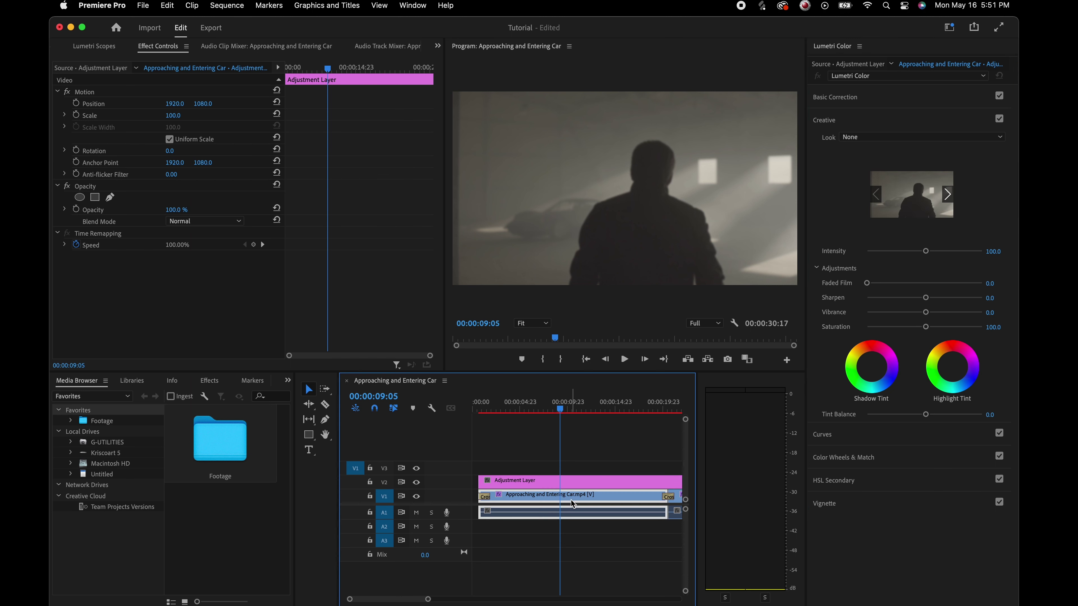
pyautogui.hscroll(3, 654, 501)
pyautogui.click(654, 500)
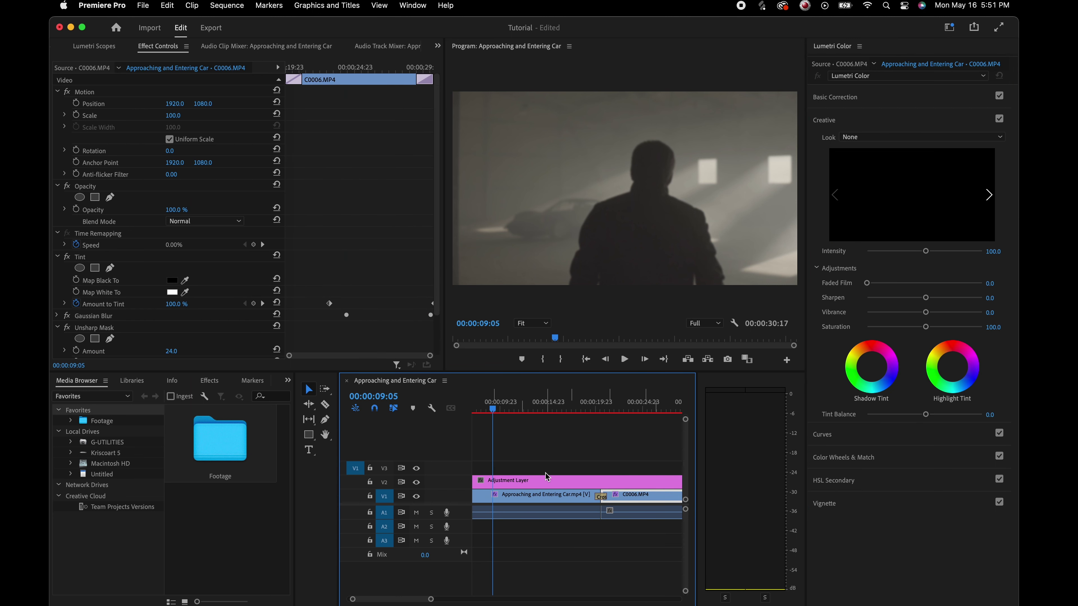
# Step: Apply the A7s Cine.C0052.cube file from the Downloads folder as the adjustment layer's Creative look
pyautogui.press('-')
pyautogui.press('-')
pyautogui.click(523, 482)
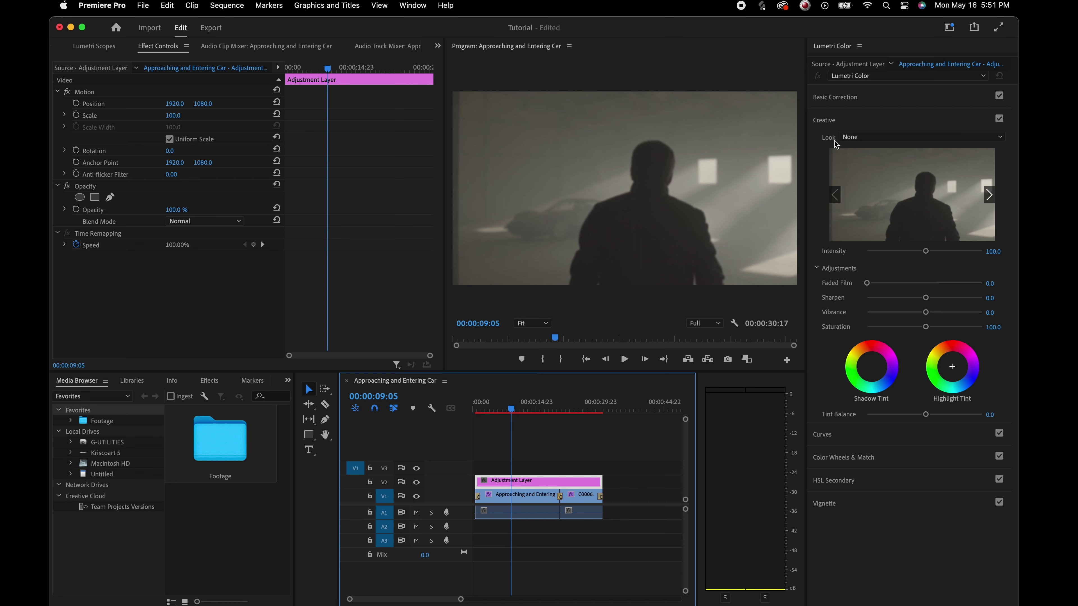
pyautogui.click(873, 142)
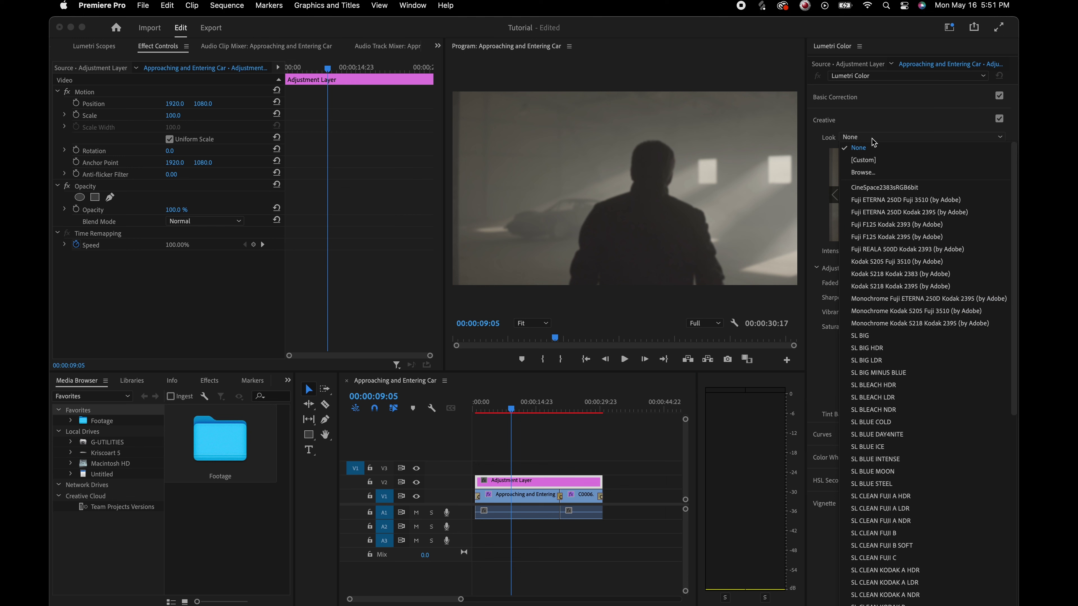
pyautogui.click(871, 173)
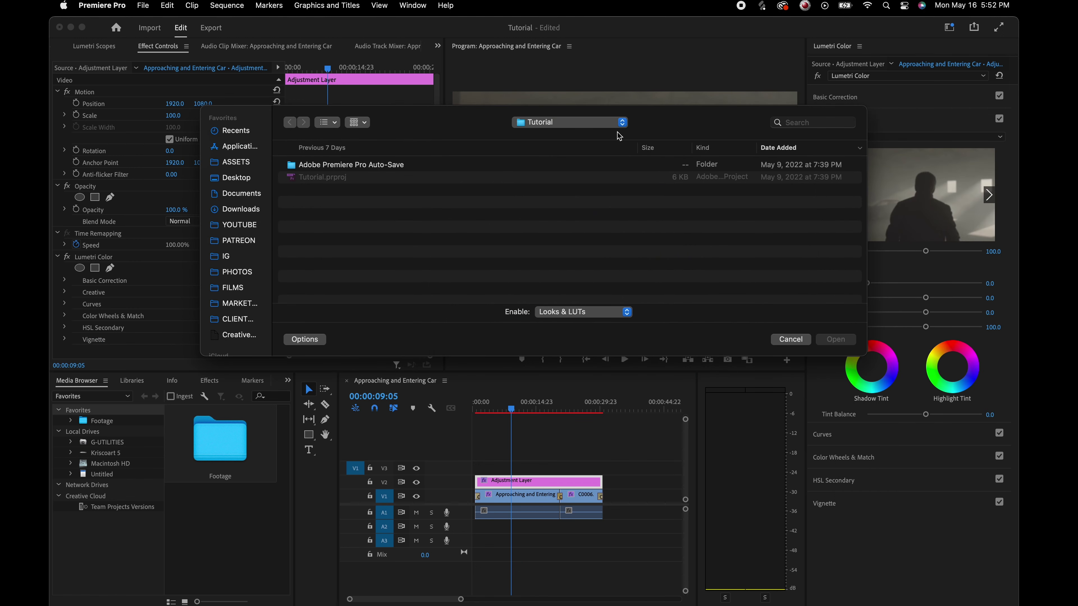
pyautogui.click(241, 209)
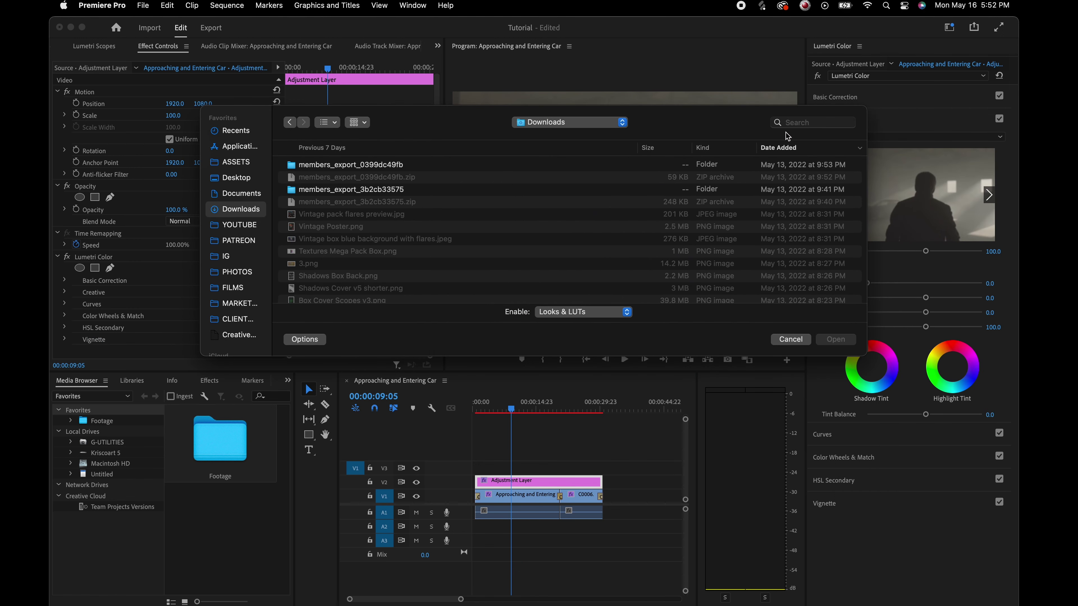
pyautogui.click(806, 123)
pyautogui.write('a7s')
pyautogui.click(361, 183)
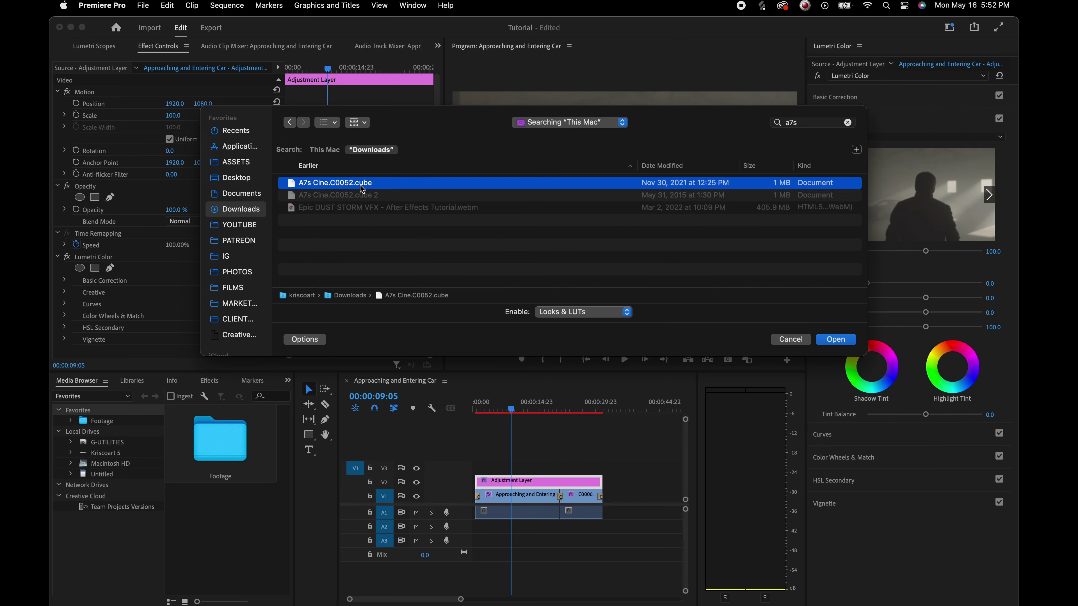
pyautogui.click(836, 340)
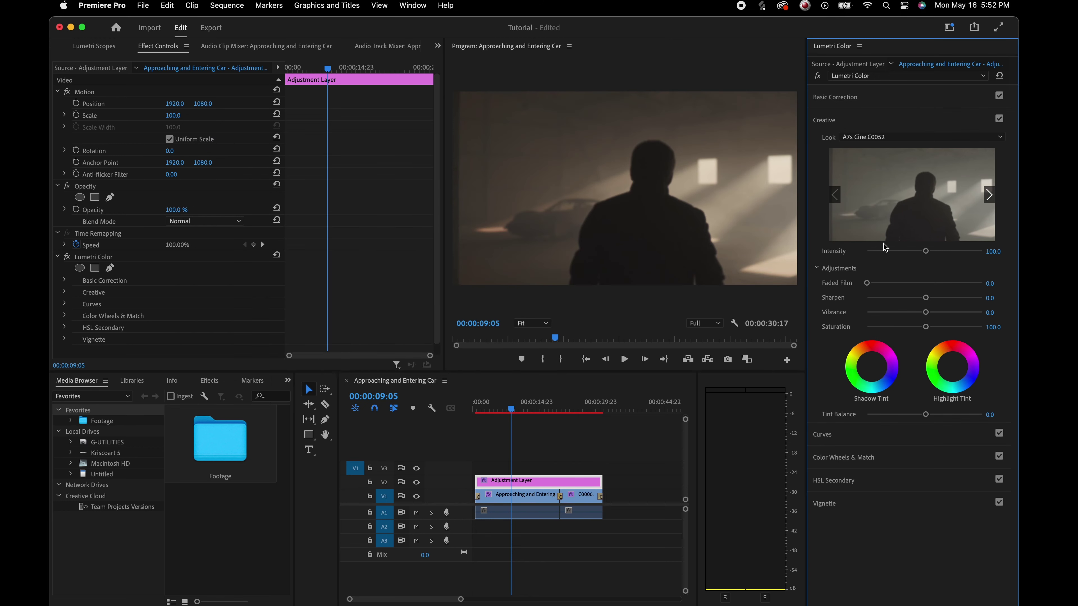
# Step: Try a reduced Intensity of 77.7 for the A7s Cine.C0052 look, and return it to 100
pyautogui.moveTo(926, 250); pyautogui.dragTo(956, 257)
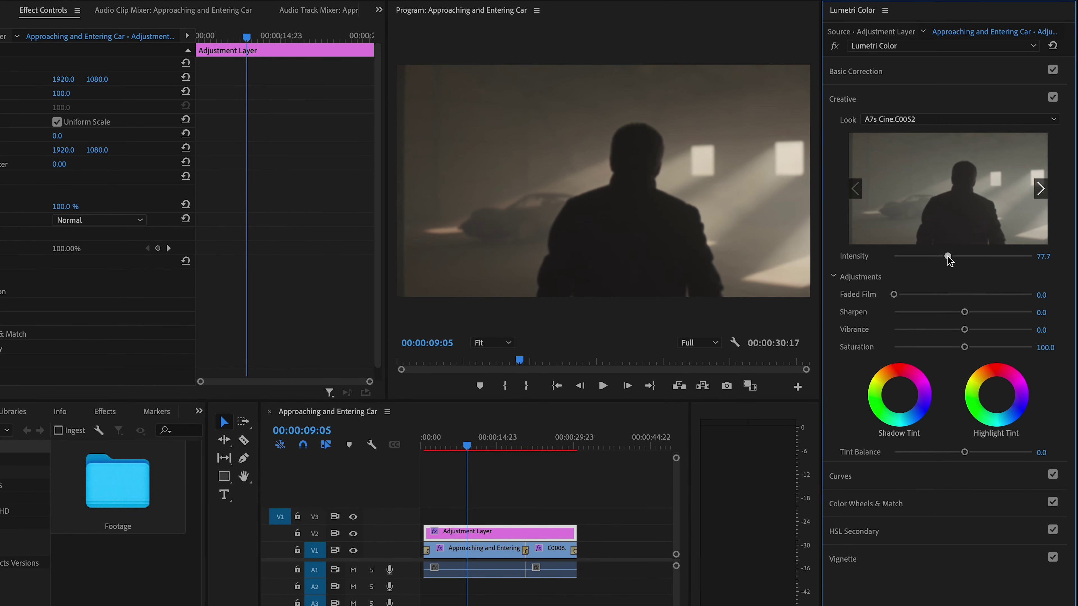
pyautogui.click(866, 74)
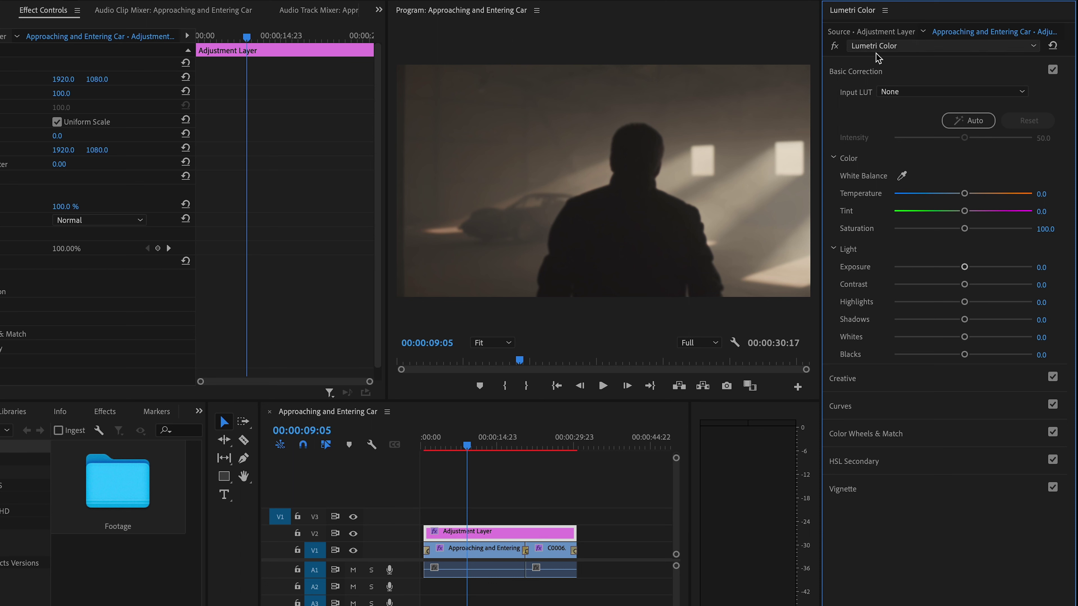
pyautogui.click(848, 380)
pyautogui.moveTo(957, 256)
pyautogui.mouseDown()
pyautogui.moveTo(929, 257)
pyautogui.moveTo(1014, 259)
pyautogui.moveTo(963, 256)
pyautogui.mouseUp()
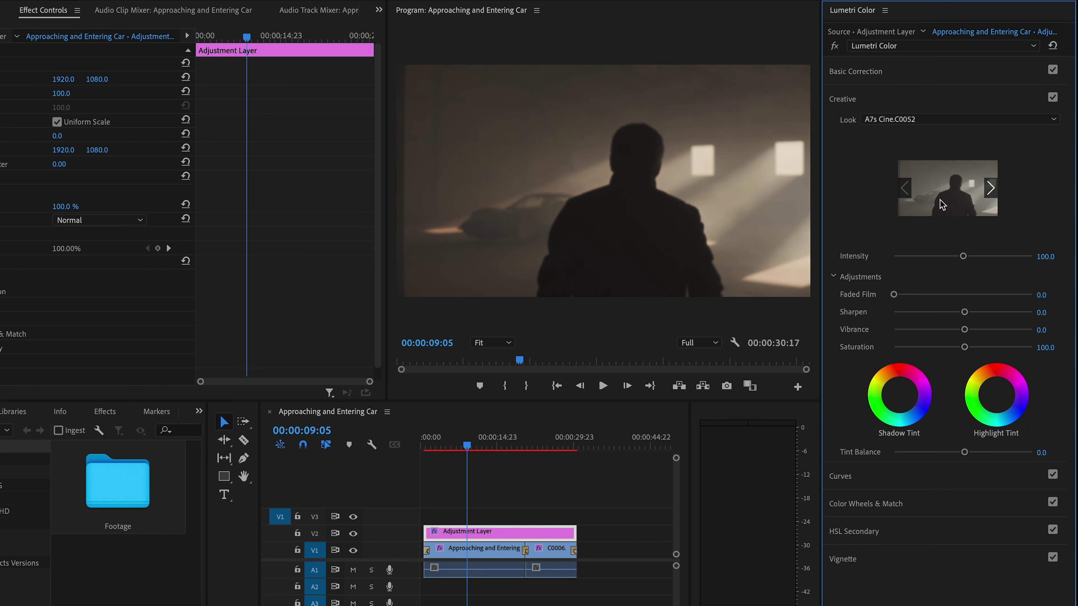
# Step: Set the adjustment layer's Basic Correction to Temperature -4.9, Exposure 0.1, Contrast 44.7, Highlights -14.6 and Shadows -11.7
pyautogui.click(868, 72)
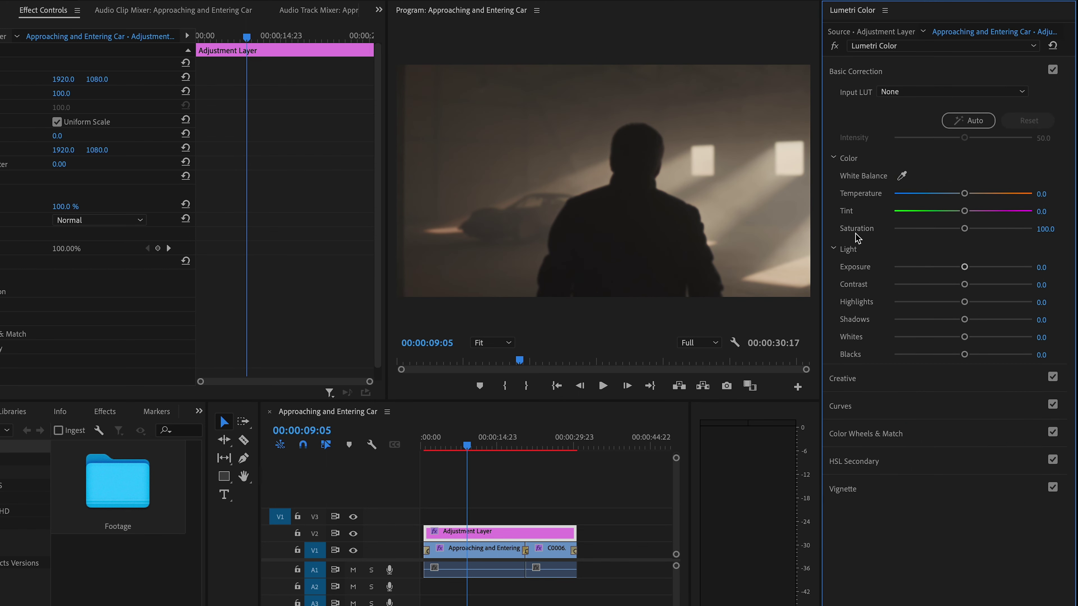
pyautogui.moveTo(964, 193)
pyautogui.mouseDown()
pyautogui.moveTo(921, 196)
pyautogui.moveTo(1001, 195)
pyautogui.moveTo(960, 191)
pyautogui.mouseUp()
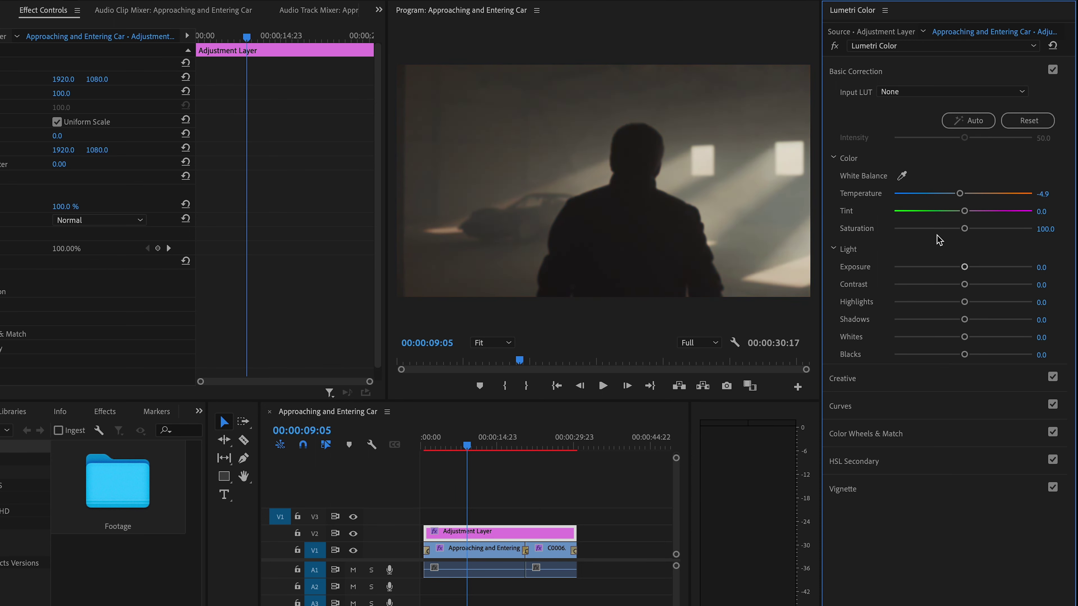
pyautogui.moveTo(964, 267); pyautogui.dragTo(967, 267)
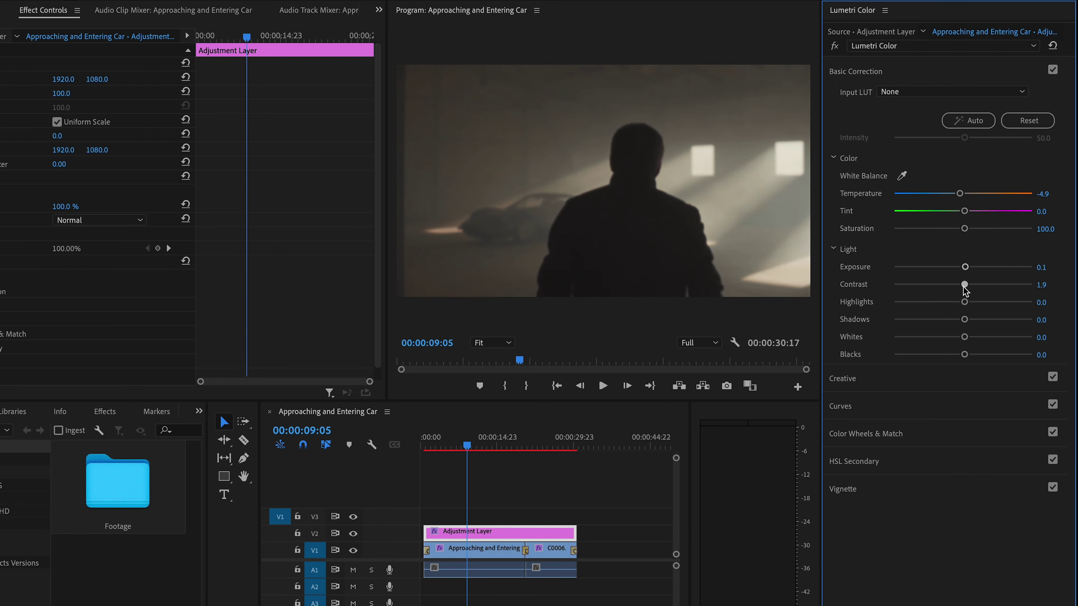
pyautogui.moveTo(965, 285); pyautogui.dragTo(941, 302)
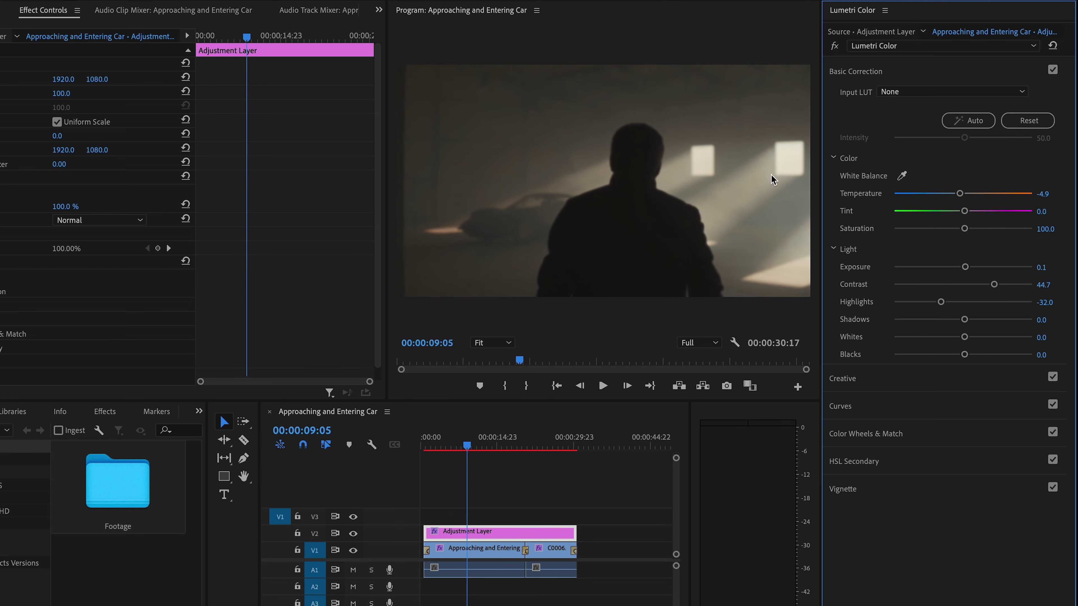
pyautogui.moveTo(941, 301); pyautogui.dragTo(955, 322)
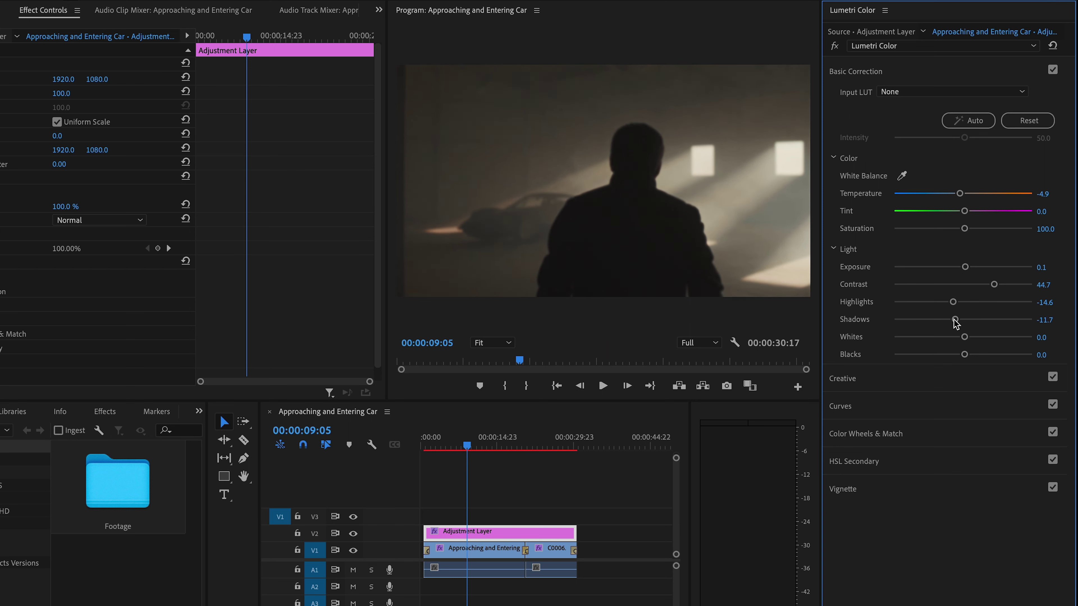
pyautogui.click(852, 379)
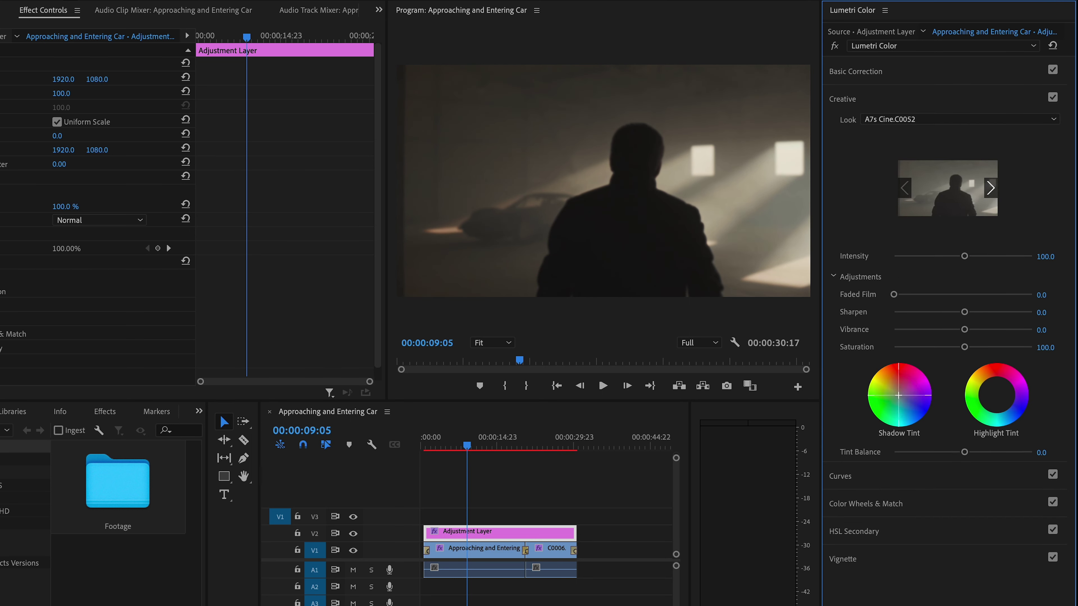
# Step: Nudge the adjustment layer's Shadow Tint slightly toward green and set the A7s Cine.C0052 look's Intensity to 114.6
pyautogui.moveTo(898, 396); pyautogui.dragTo(897, 398)
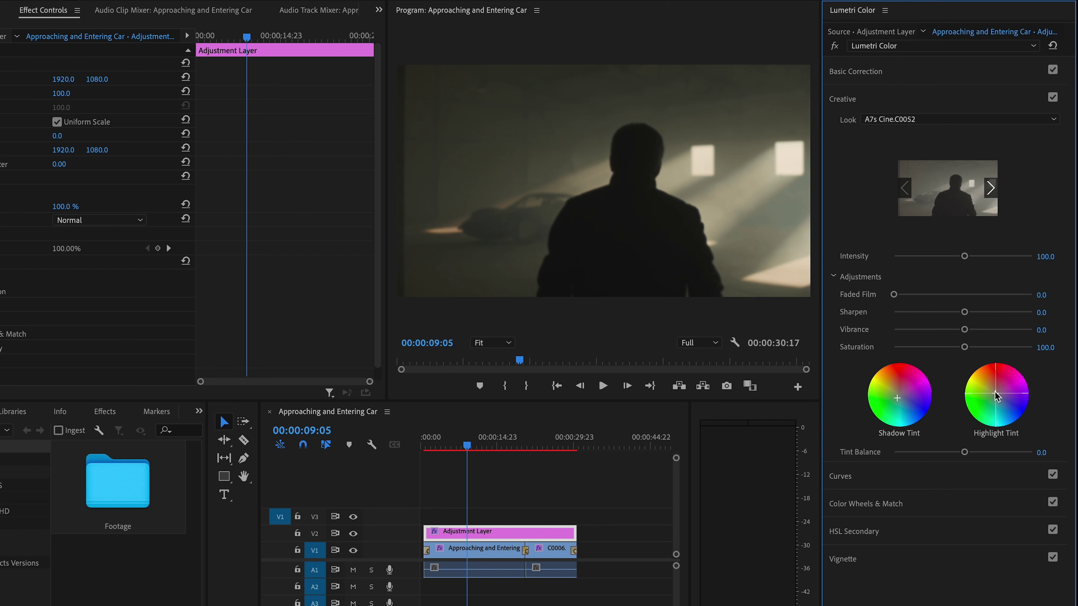
pyautogui.moveTo(964, 256); pyautogui.dragTo(973, 256)
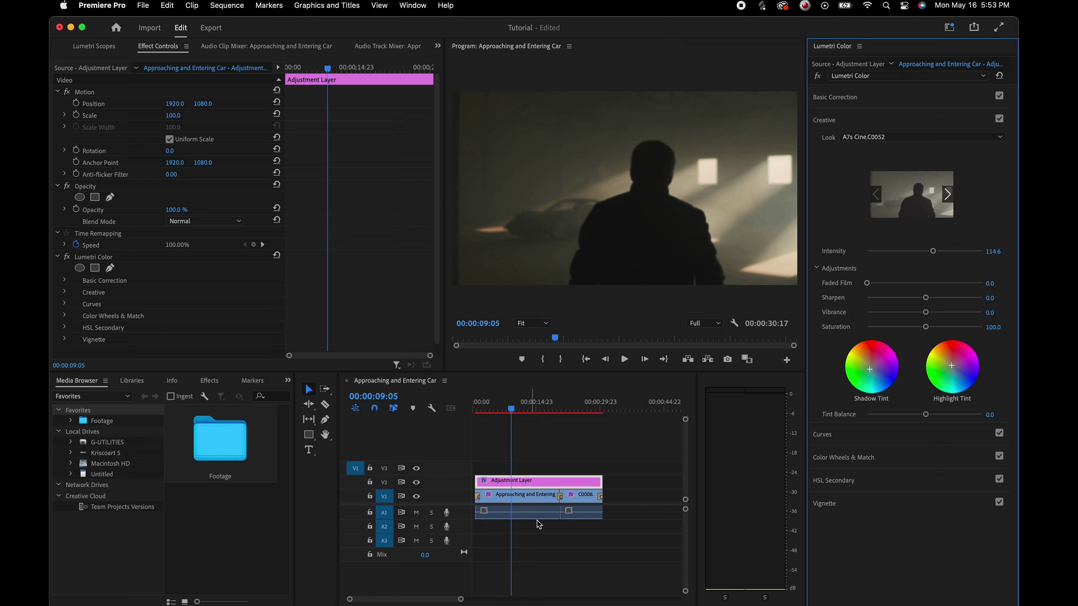
# Step: Compare the graded and ungraded picture by switching track V2's output off and on repeatedly, leaving it enabled
pyautogui.click(531, 471)
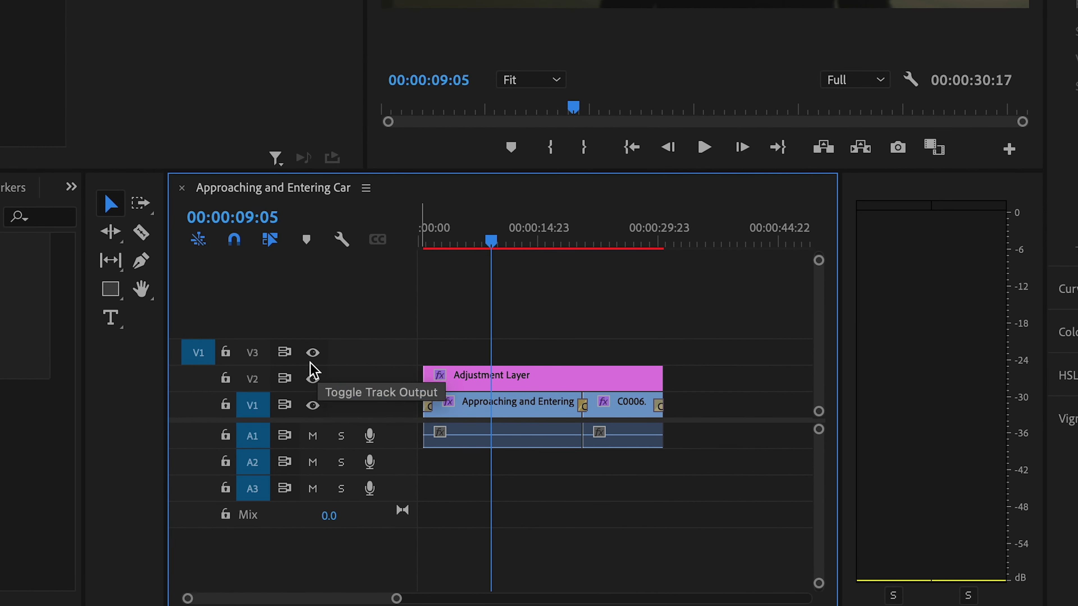
pyautogui.click(313, 379)
pyautogui.click(315, 381)
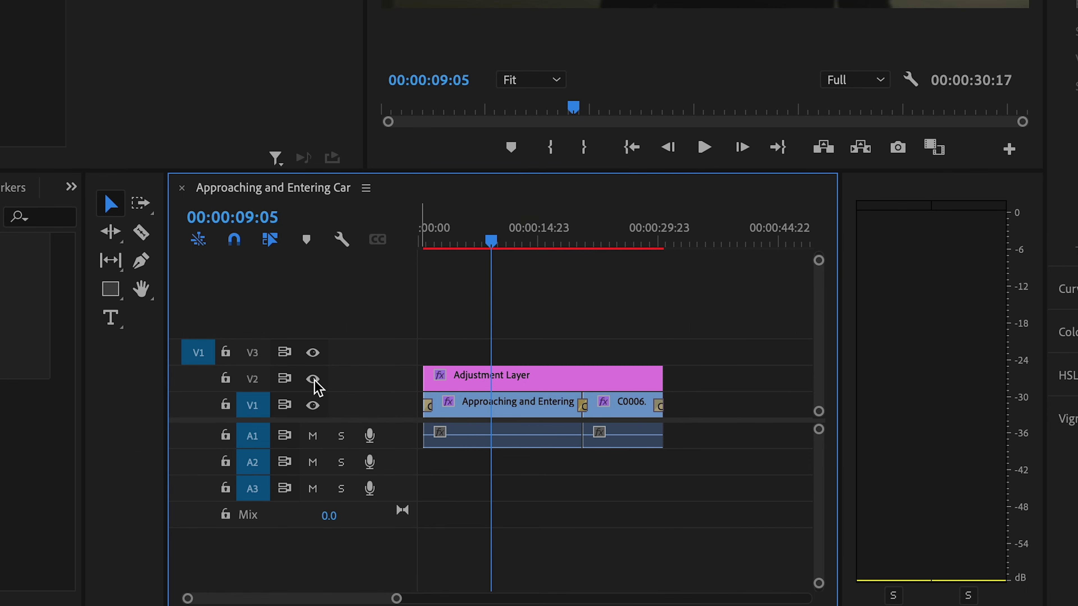
pyautogui.click(409, 488)
pyautogui.click(409, 488)
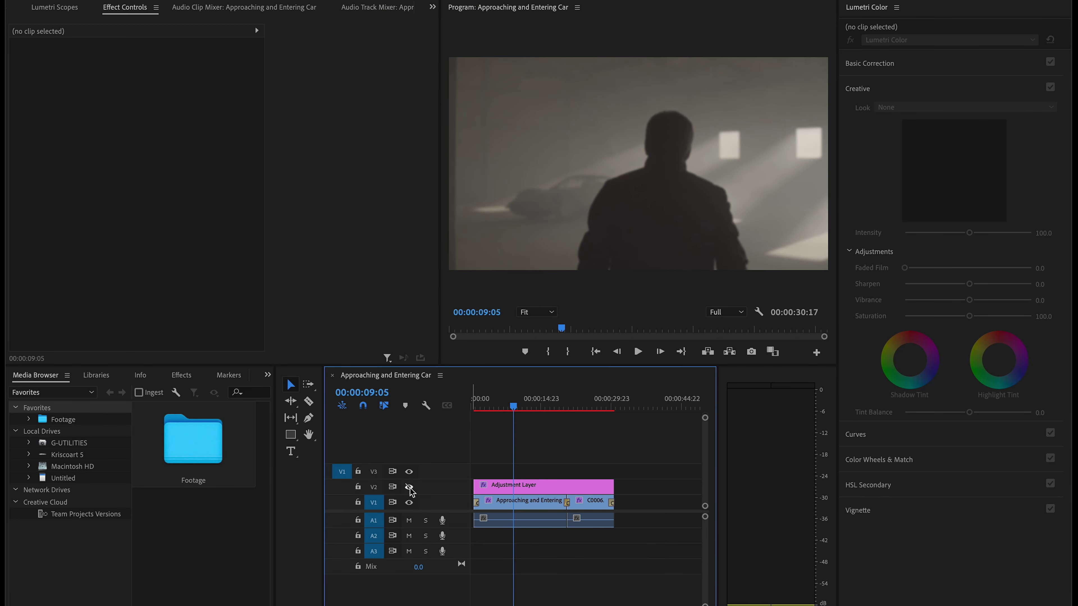
pyautogui.click(409, 488)
pyautogui.moveTo(439, 295); pyautogui.dragTo(276, 304)
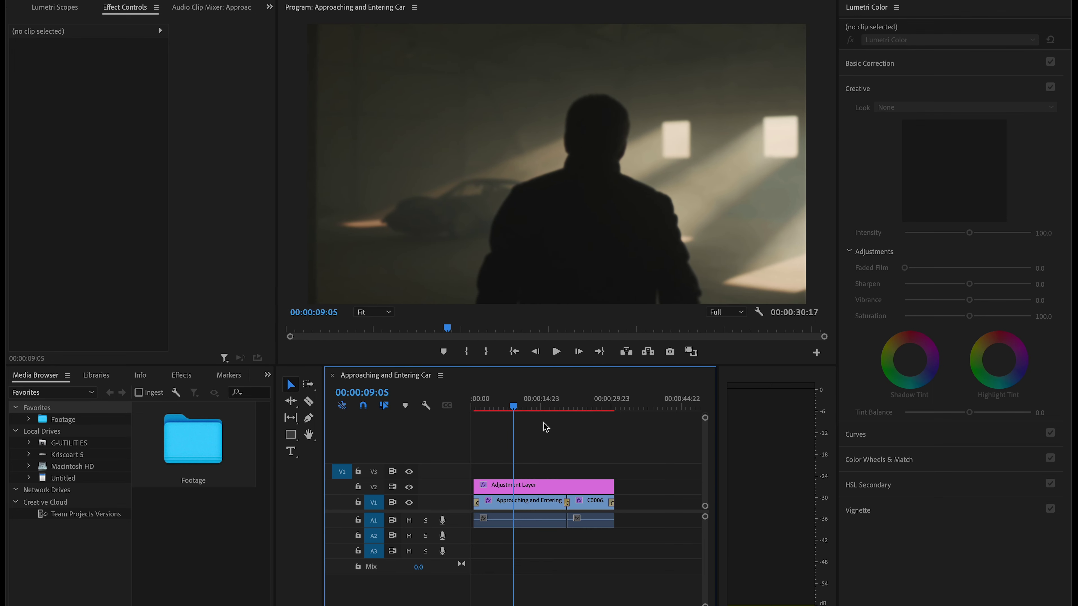
pyautogui.click(501, 487)
pyautogui.click(410, 488)
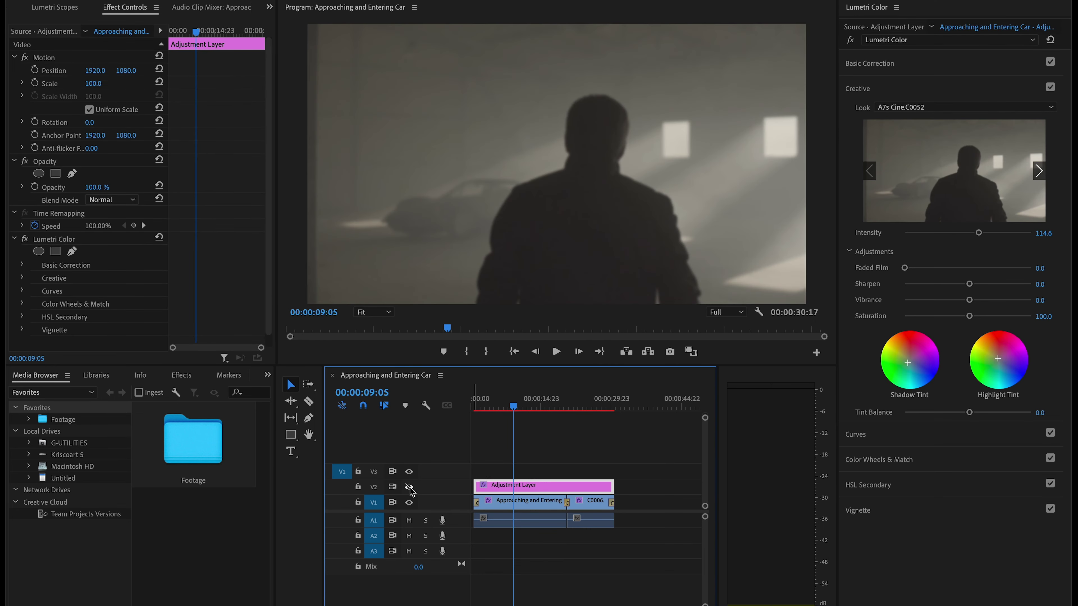
pyautogui.click(409, 488)
pyautogui.click(410, 488)
pyautogui.click(409, 488)
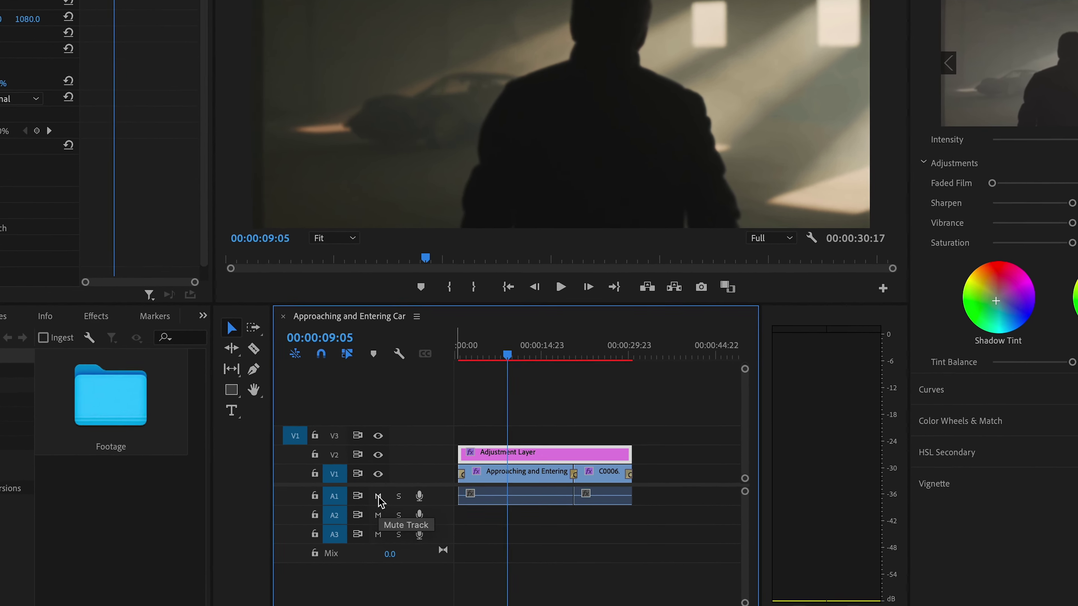
# Step: Try out the mute and solo switches of audio tracks A1 and A2, and turn them all off again
pyautogui.click(409, 520)
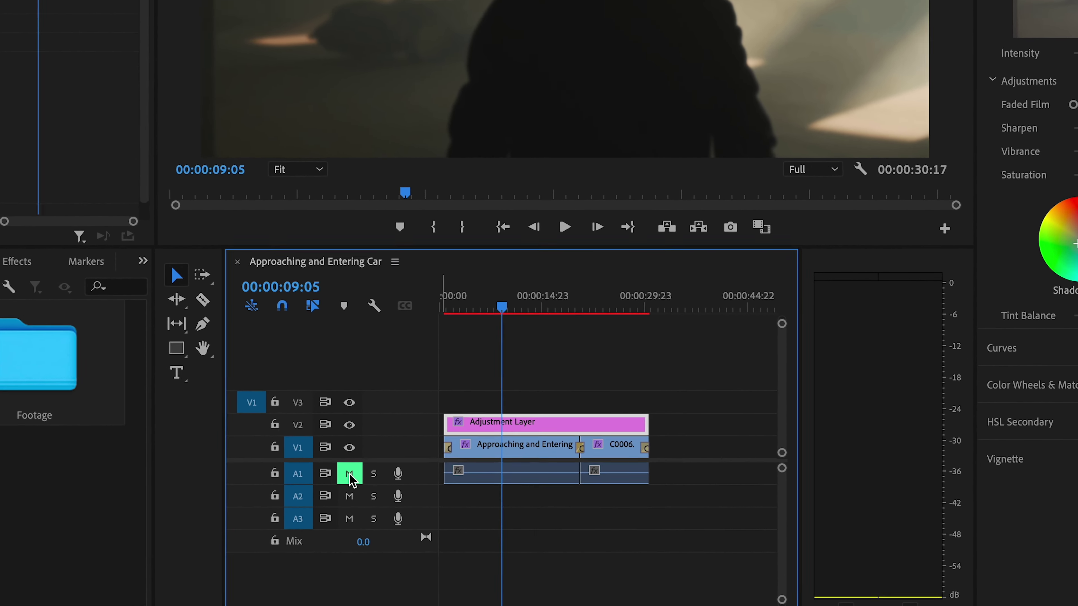
pyautogui.click(367, 491)
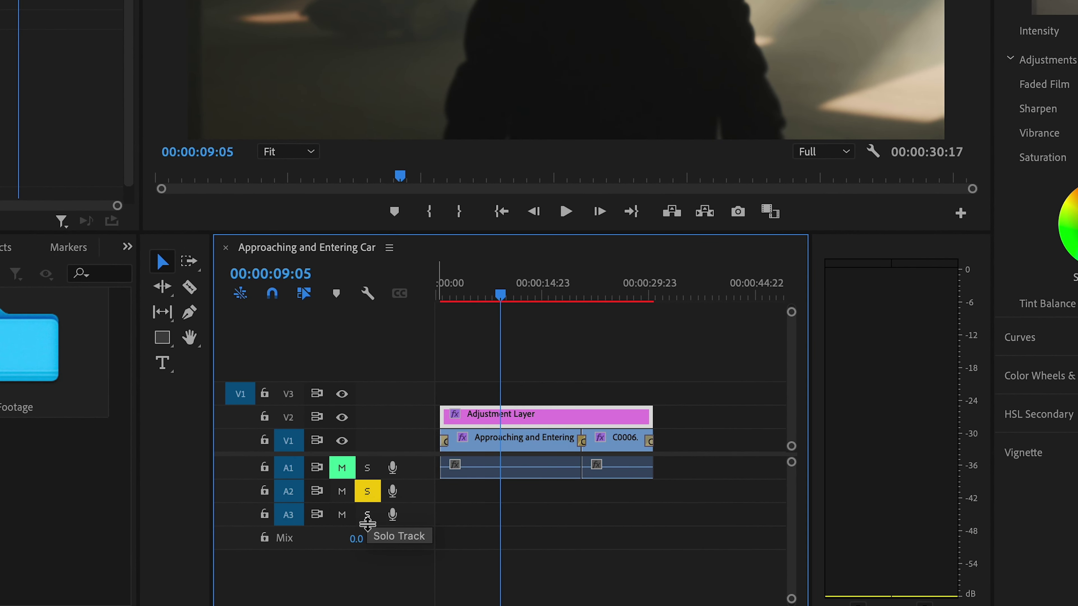
pyautogui.click(342, 467)
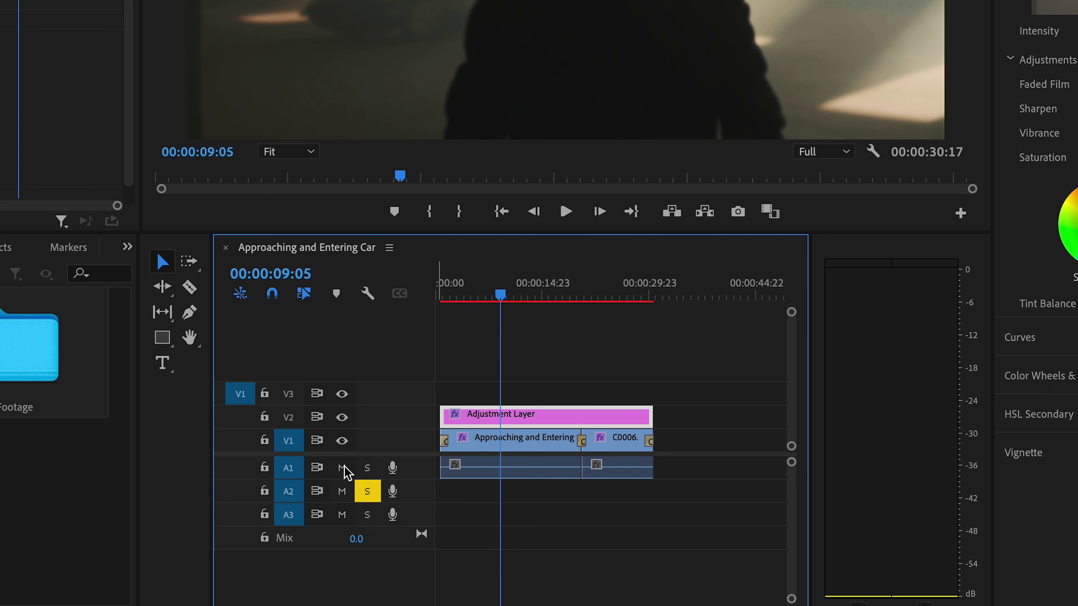
pyautogui.click(367, 492)
pyautogui.click(342, 491)
pyautogui.click(368, 492)
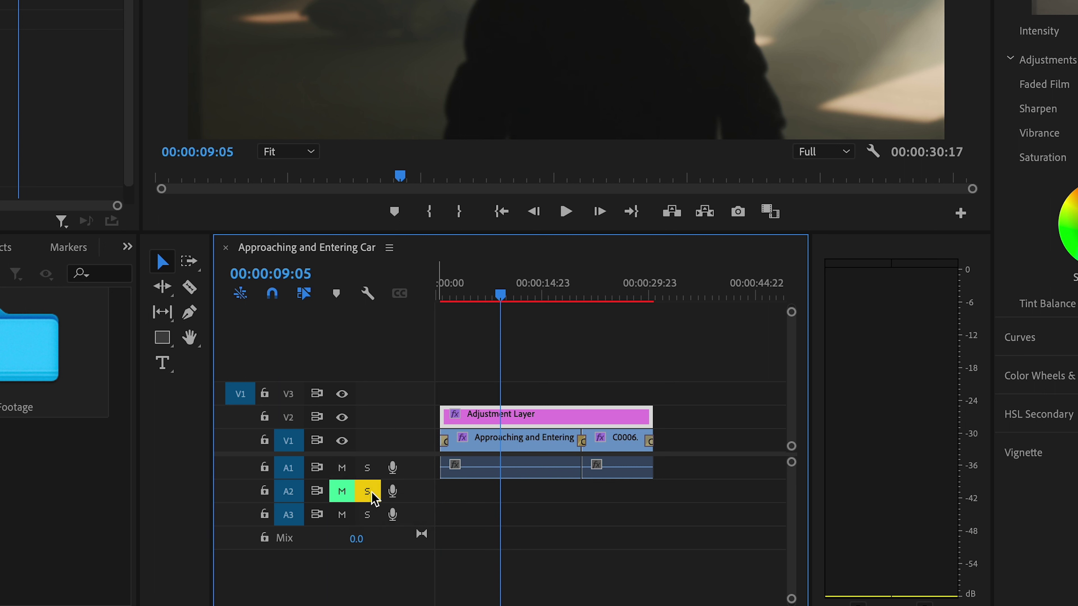
pyautogui.click(342, 491)
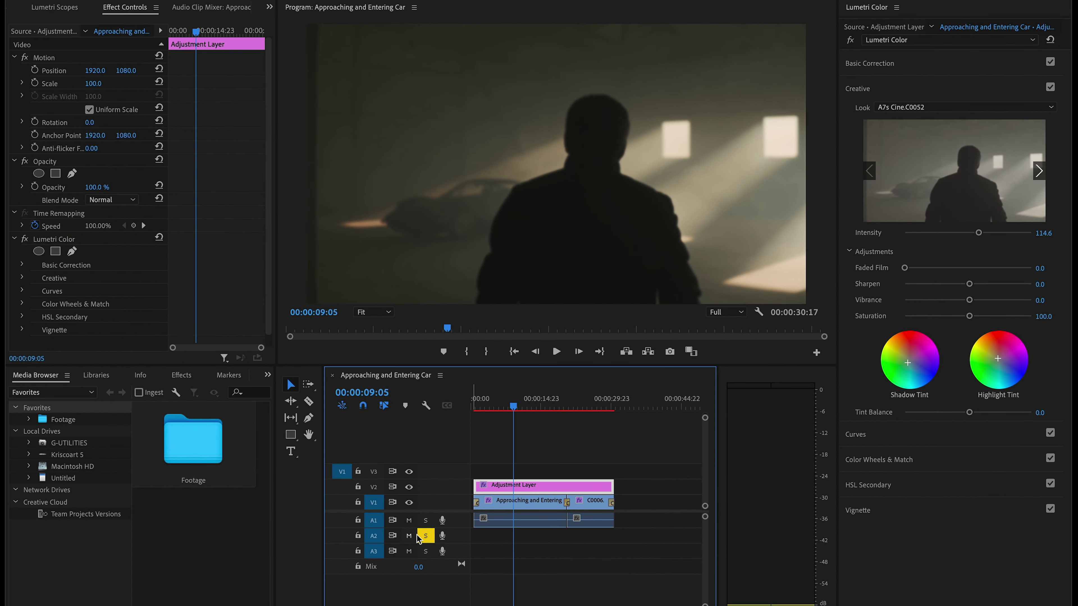
pyautogui.click(425, 535)
# Step: Mute audio tracks A1 and A2, and unmute both again
pyautogui.click(409, 520)
pyautogui.click(410, 537)
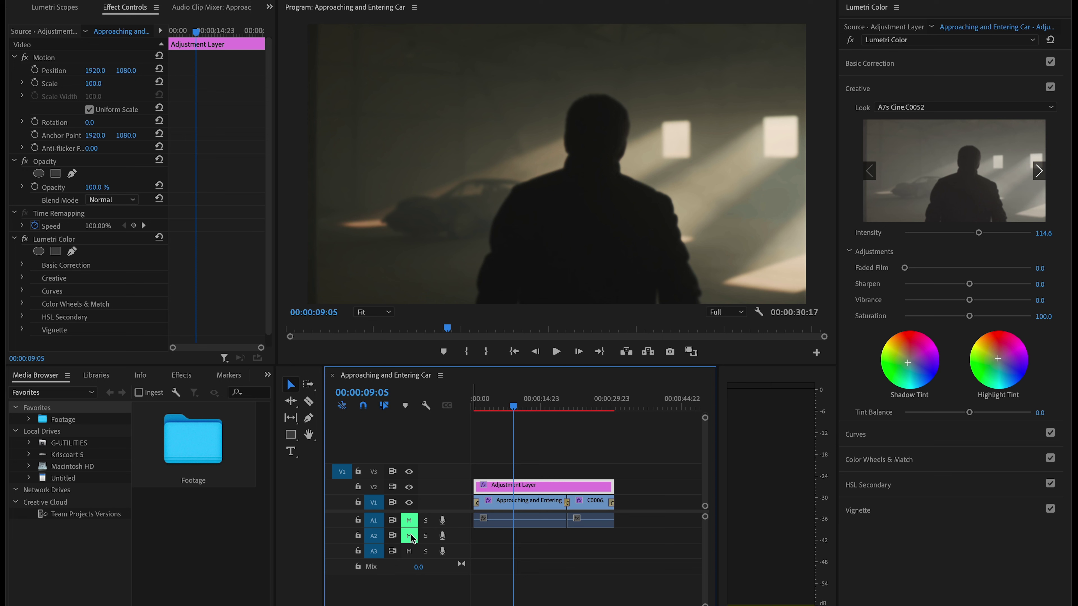
pyautogui.click(409, 536)
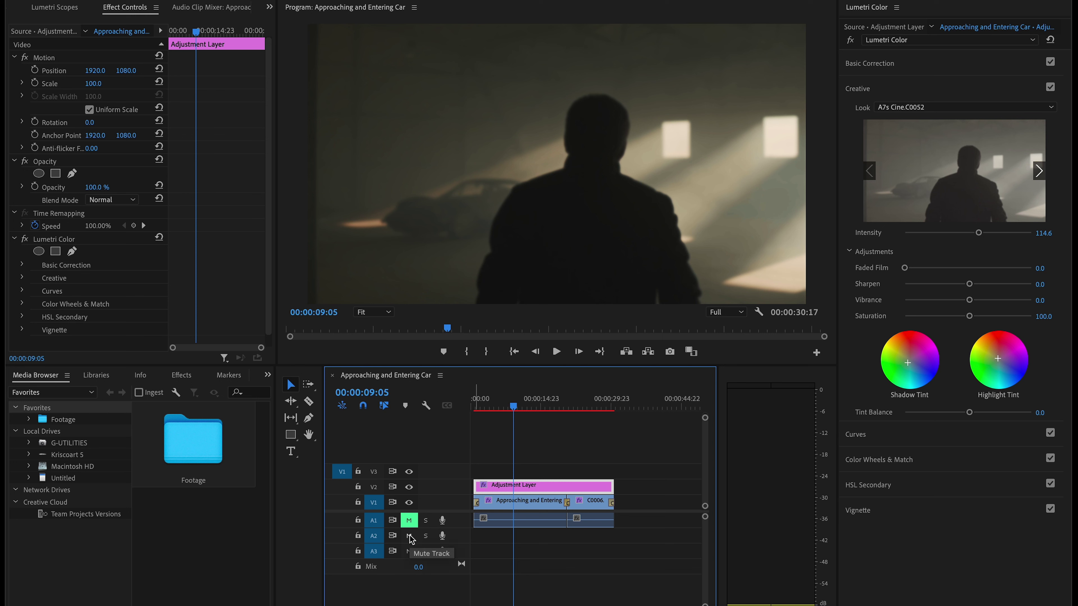
pyautogui.click(410, 521)
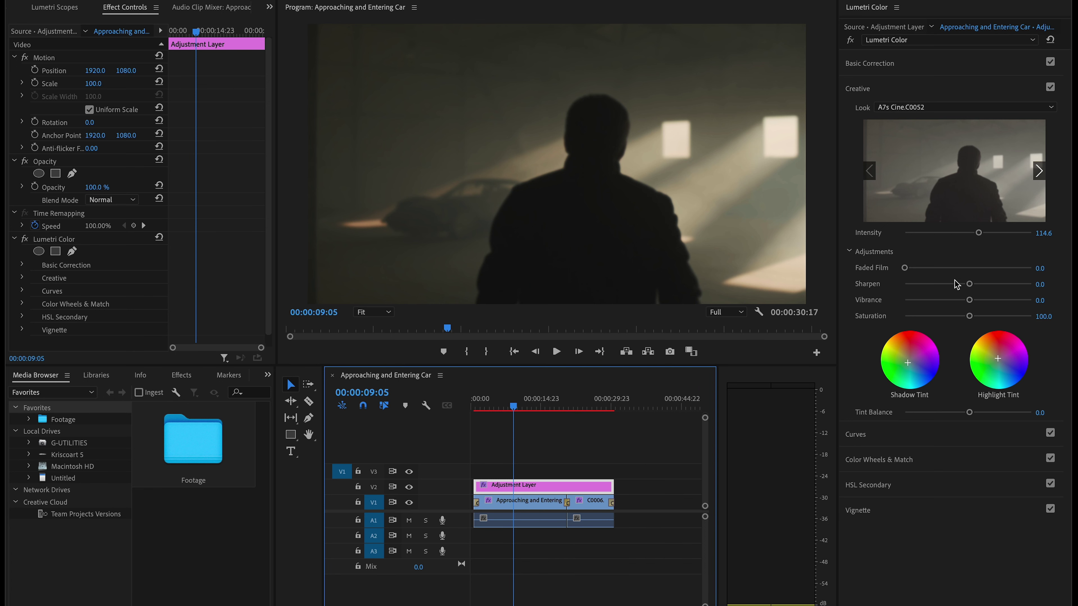
# Step: Compare the Basic Correction settings of the two video clips with those of the adjustment layer
pyautogui.click(525, 505)
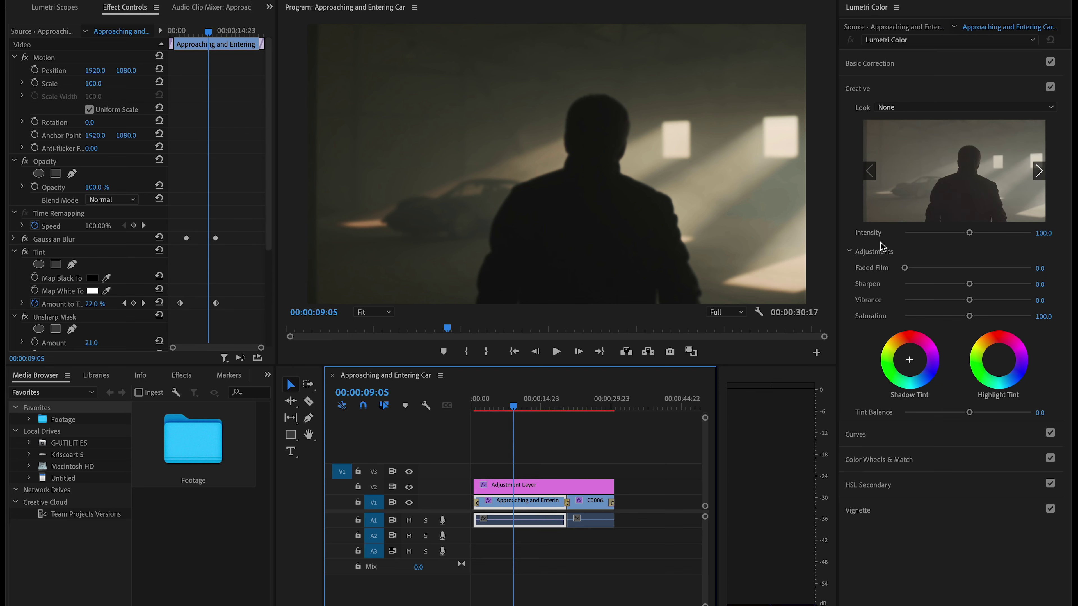
pyautogui.click(896, 67)
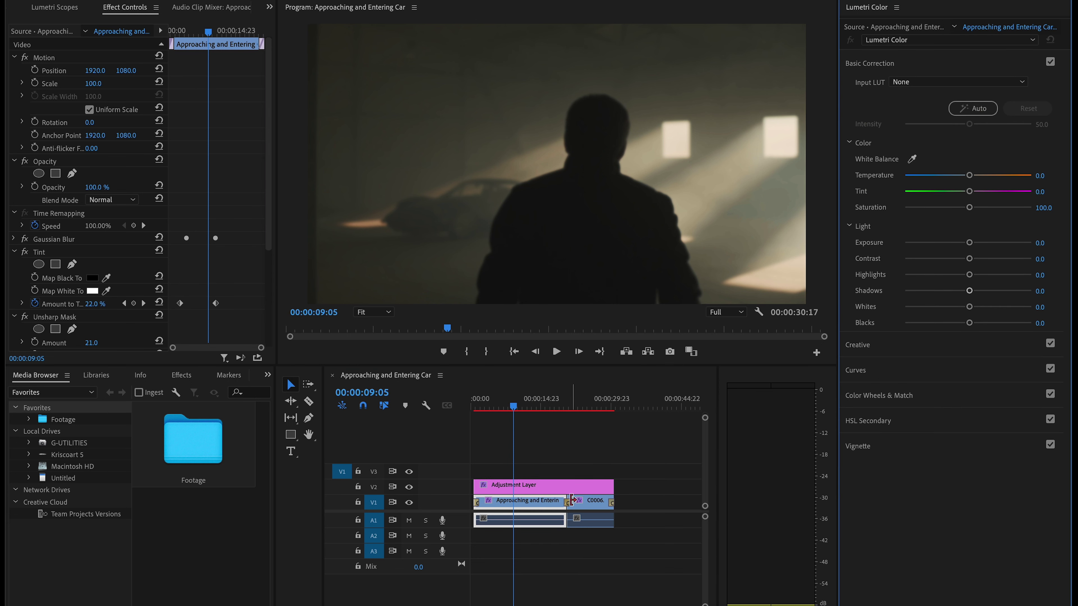
pyautogui.click(587, 505)
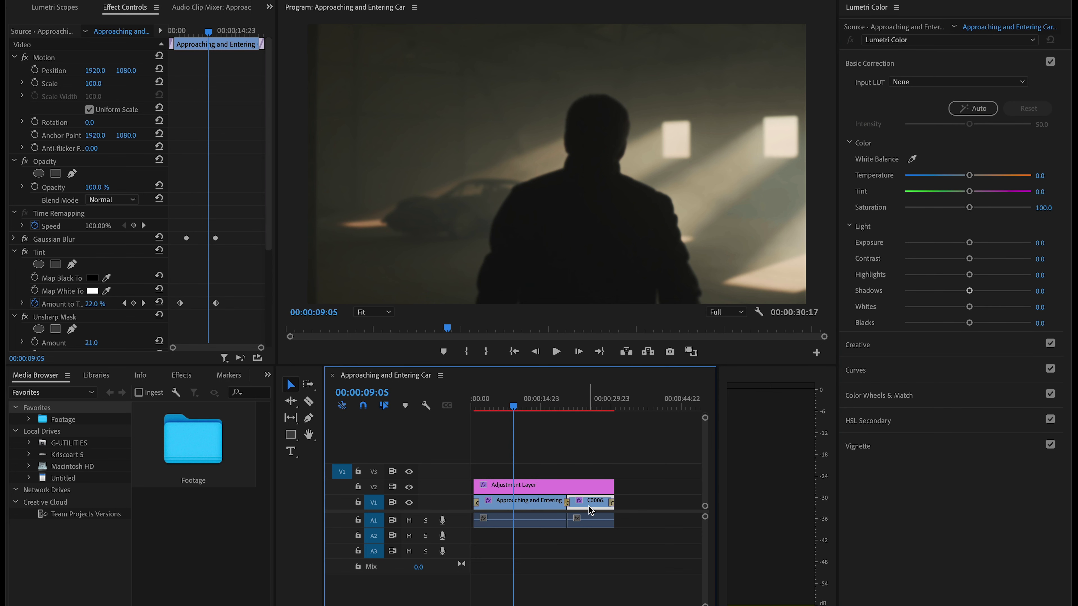
pyautogui.click(562, 488)
pyautogui.click(526, 506)
pyautogui.click(594, 509)
pyautogui.click(567, 494)
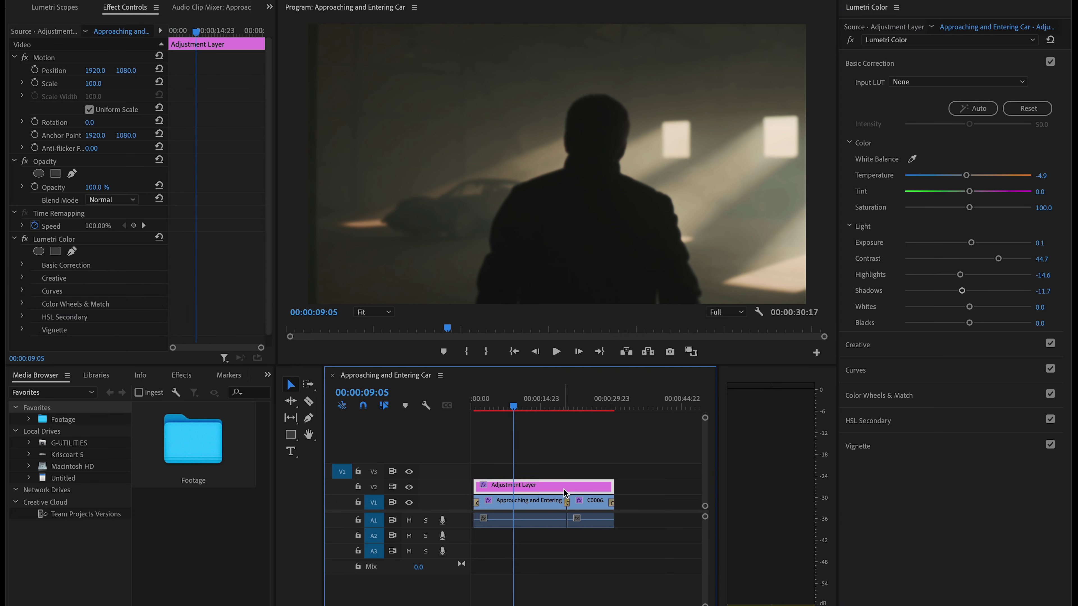
# Step: Try a Temperature adjustment on the Approaching and Entering Car clip and reset it to 0.0
pyautogui.click(547, 506)
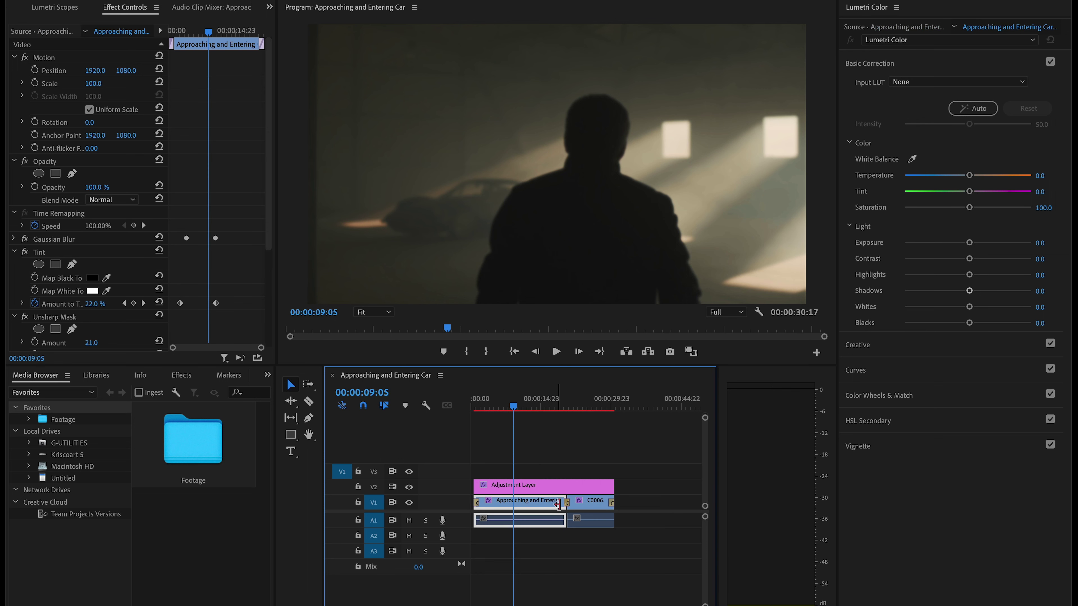
pyautogui.click(970, 175)
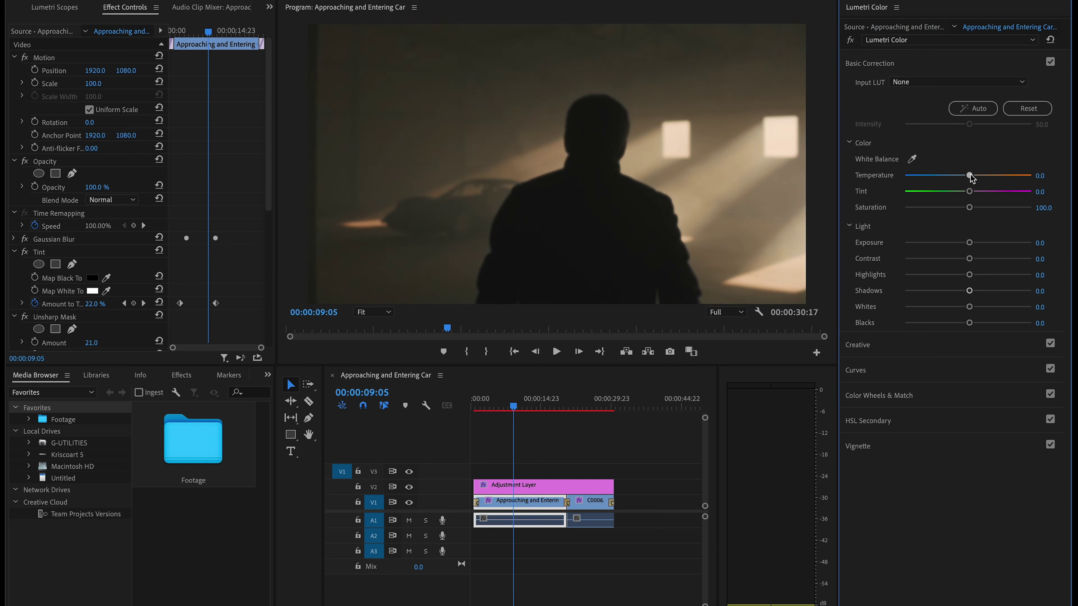
pyautogui.doubleClick(970, 176)
# Step: Set the Basic Correction Temperature of the C0006.MP4 clip to -5.8, and reselect the adjustment layer
pyautogui.click(591, 506)
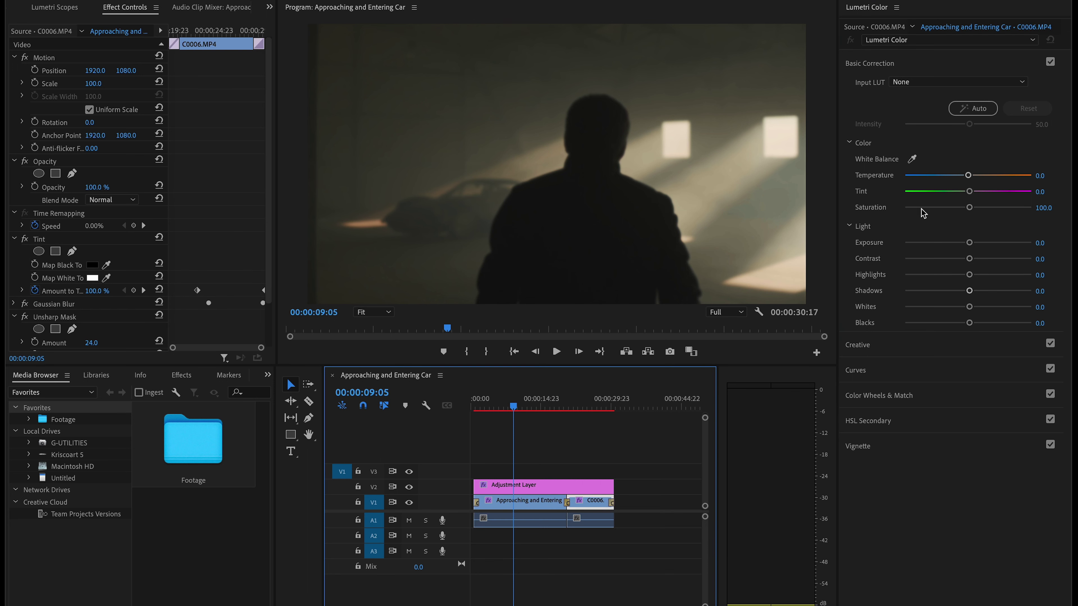
pyautogui.moveTo(966, 178); pyautogui.dragTo(962, 177)
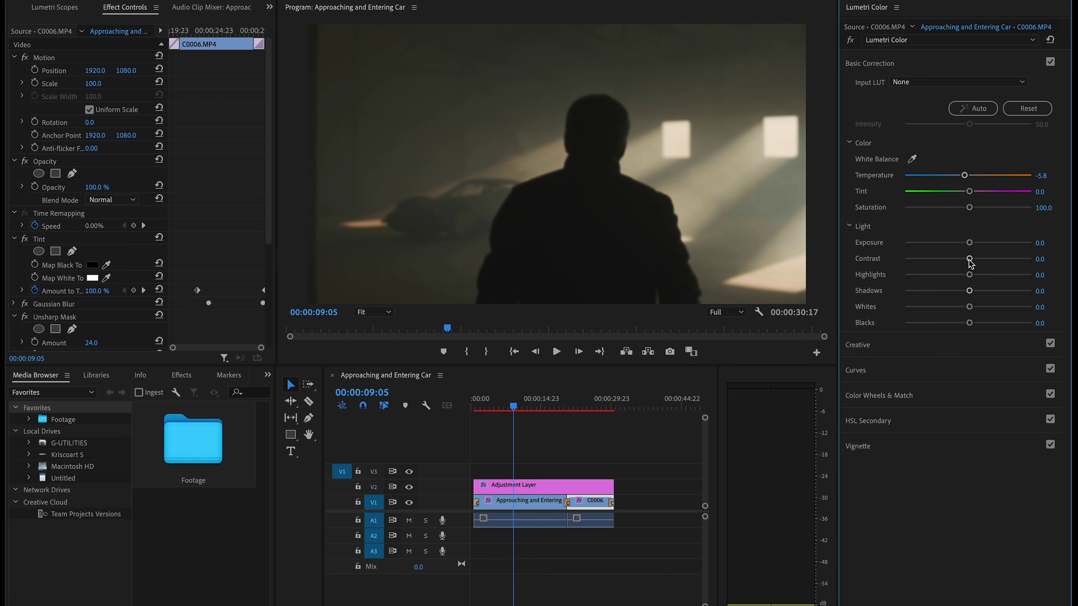
pyautogui.click(540, 487)
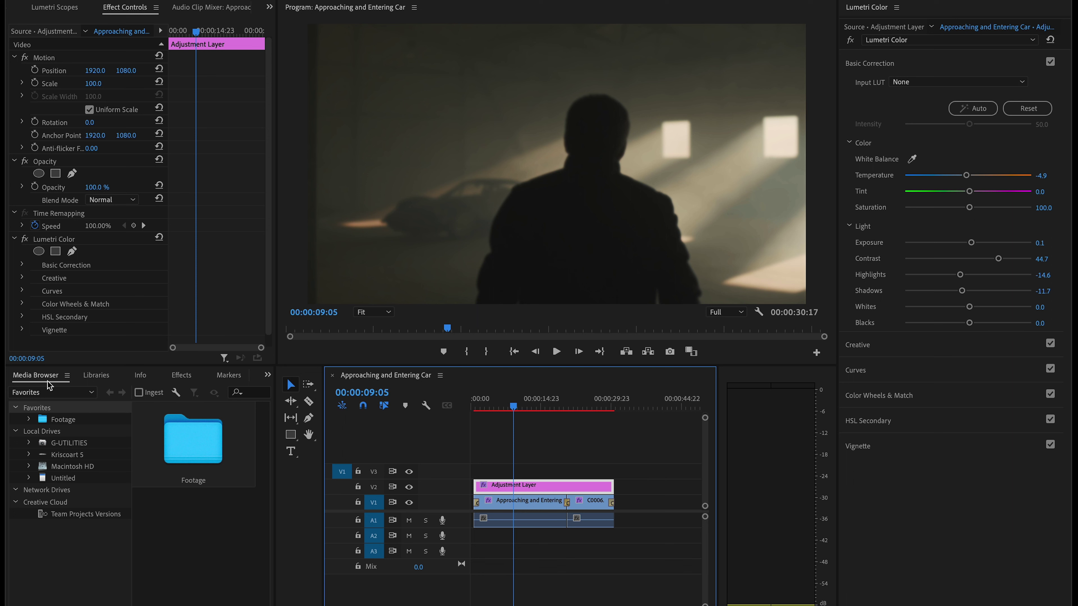
# Step: Place Space Silence.mp3 and the Space Silence Stripped Down track from the Music bin on audio track A2, leaving a gap between them
pyautogui.scroll(-6, 113, 377)
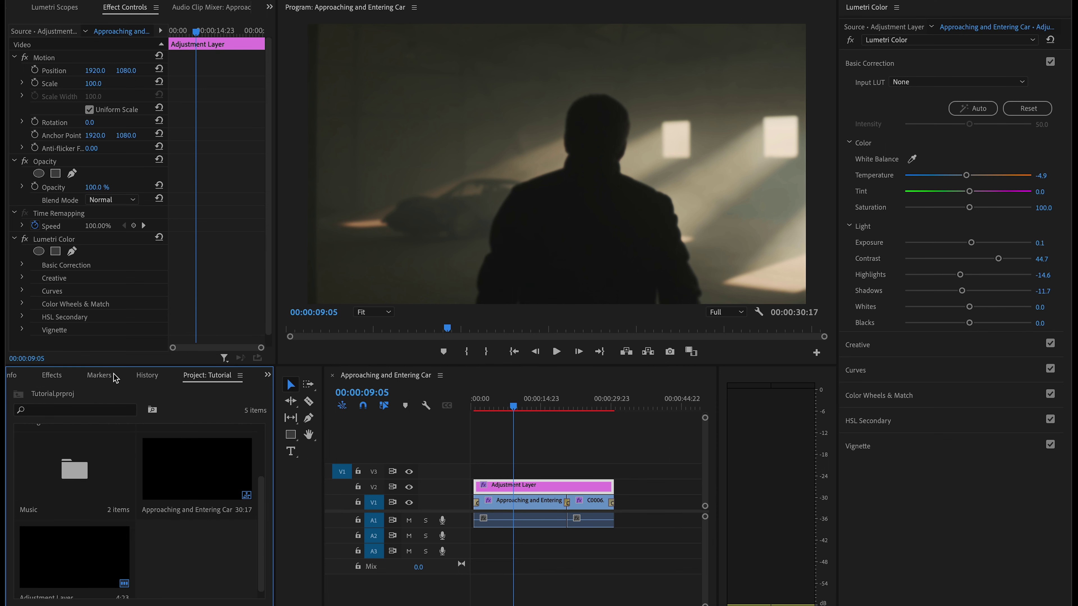
pyautogui.doubleClick(83, 478)
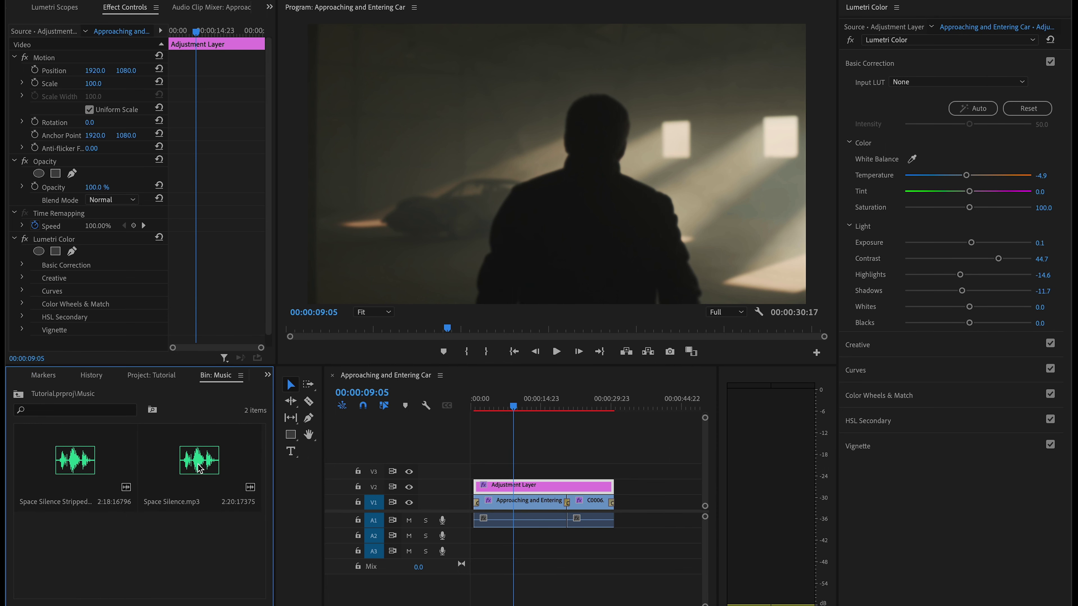
pyautogui.moveTo(199, 468); pyautogui.dragTo(466, 542)
pyautogui.moveTo(83, 465); pyautogui.dragTo(515, 539)
pyautogui.moveTo(533, 461); pyautogui.dragTo(604, 462)
# Step: Delete the Space Silence.mp3 clip from track A2 and move the Space Silence Stripped Down clip to the sequence start
pyautogui.click(467, 456)
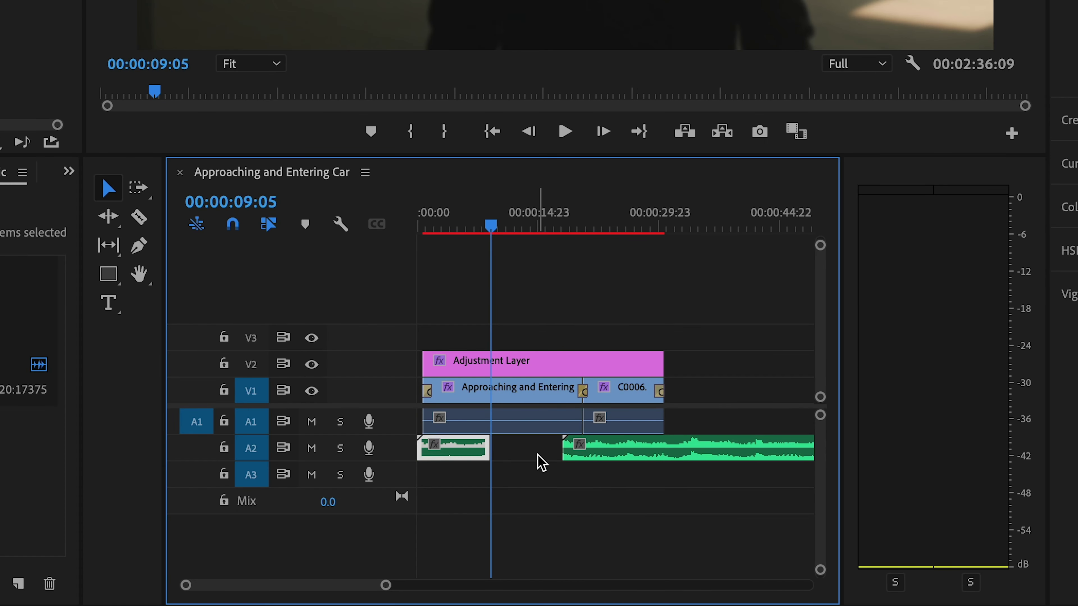
pyautogui.press('Delete')
pyautogui.moveTo(584, 457); pyautogui.dragTo(433, 452)
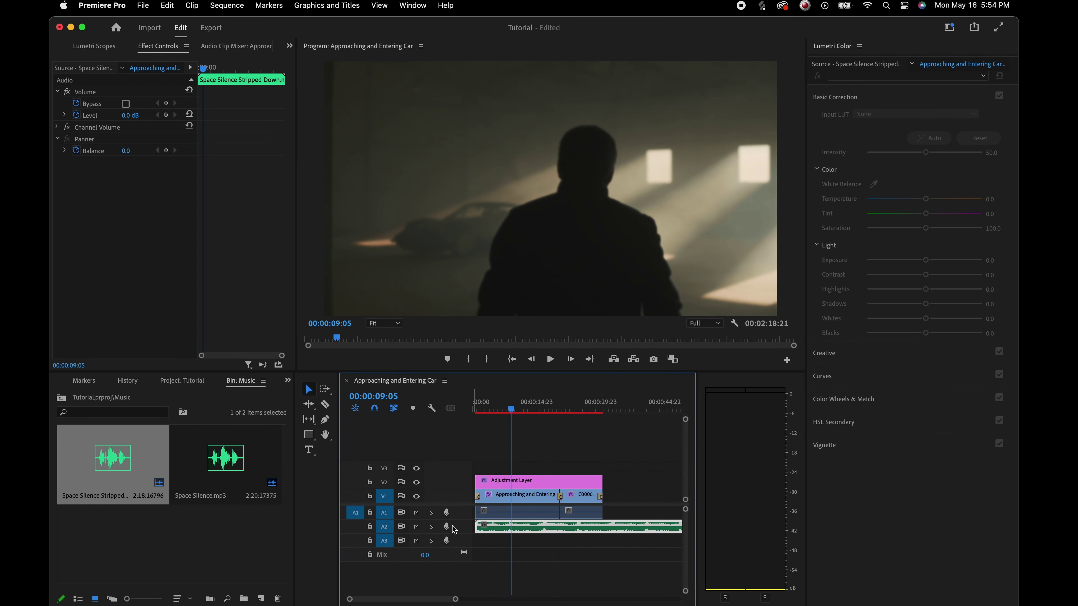
# Step: Expand audio track A2 to show the music's waveform in detail, and scrub through its opening up to 00:00:09:07
pyautogui.doubleClick(463, 531)
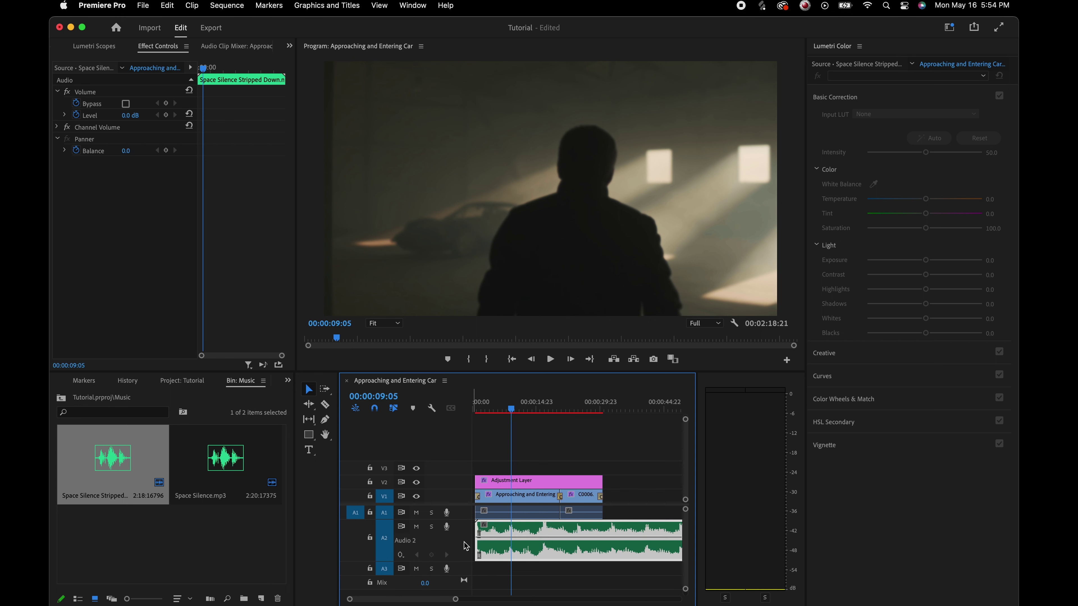
pyautogui.press('=')
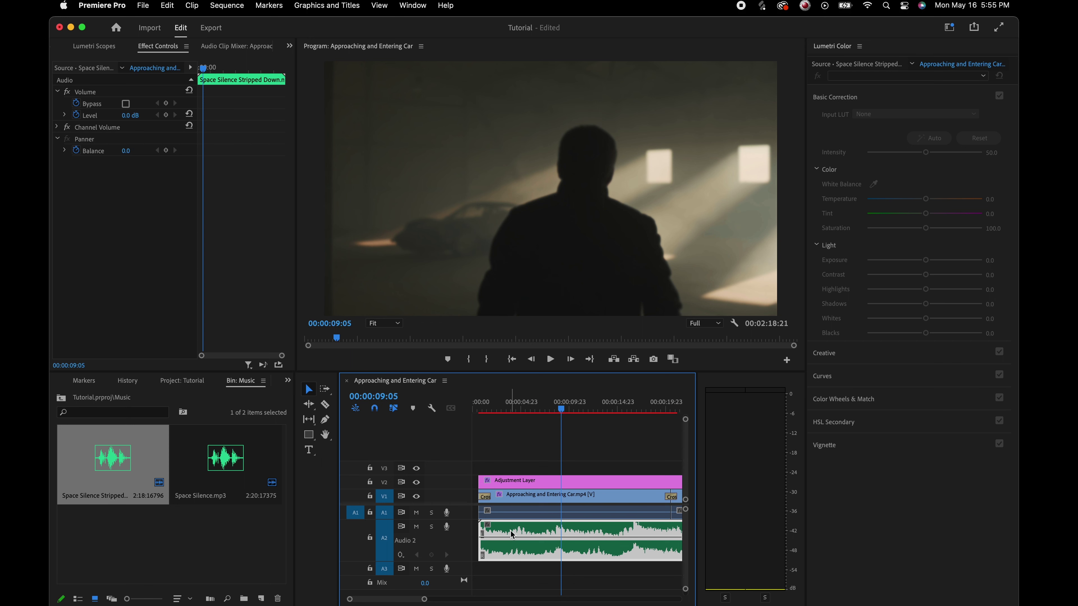
pyautogui.click(493, 408)
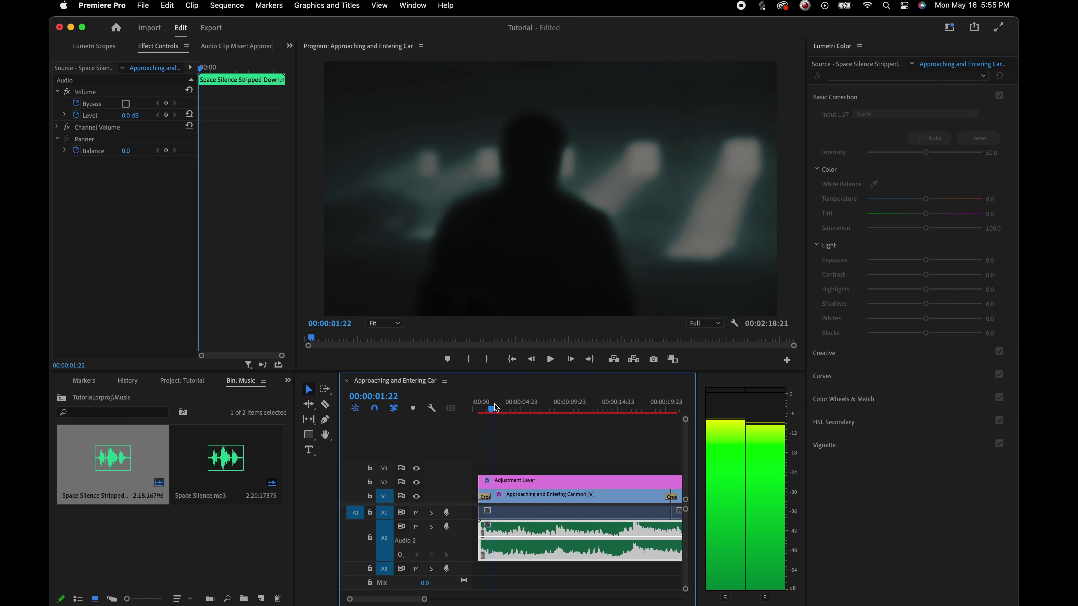
pyautogui.moveTo(495, 407); pyautogui.dragTo(564, 509)
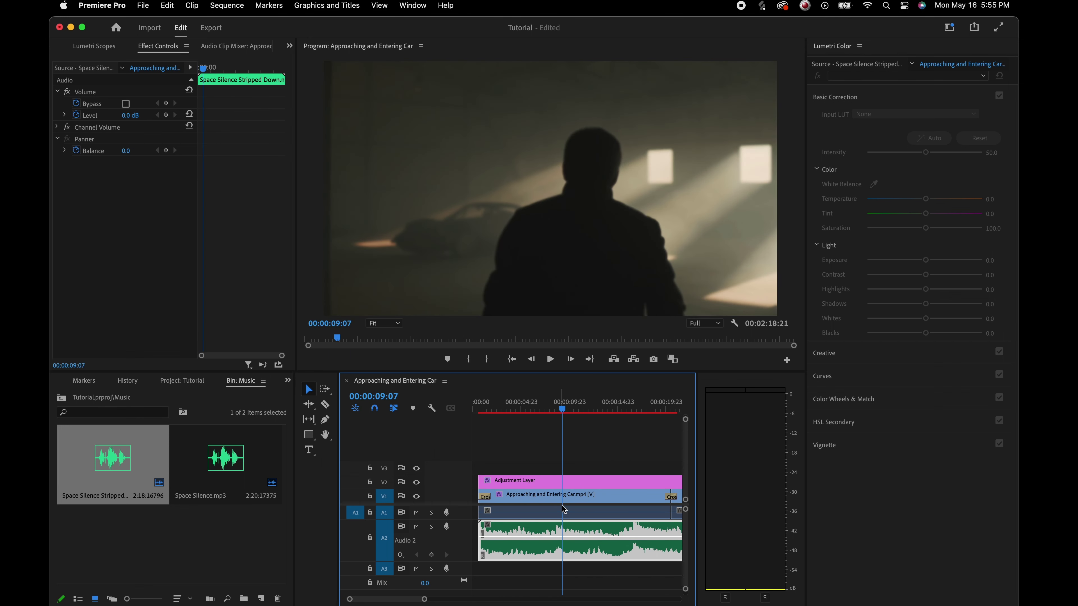
# Step: Lower the volume of the music clip on track A2 to -13.8 dB
pyautogui.hscroll(3, 552, 531)
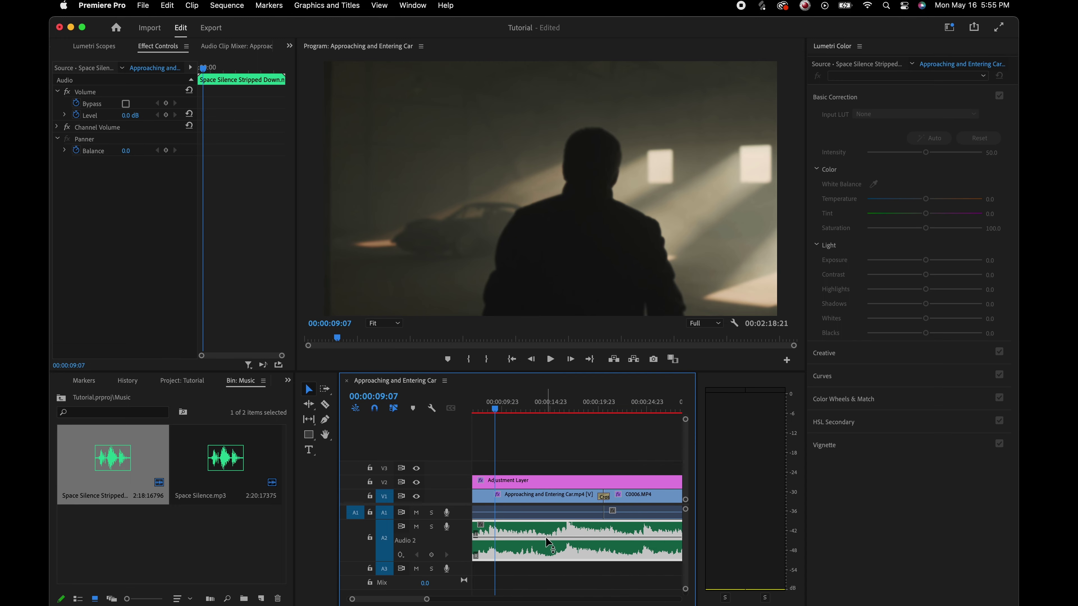
pyautogui.moveTo(545, 537)
pyautogui.mouseDown()
pyautogui.moveTo(547, 550)
pyautogui.moveTo(548, 529)
pyautogui.mouseUp()
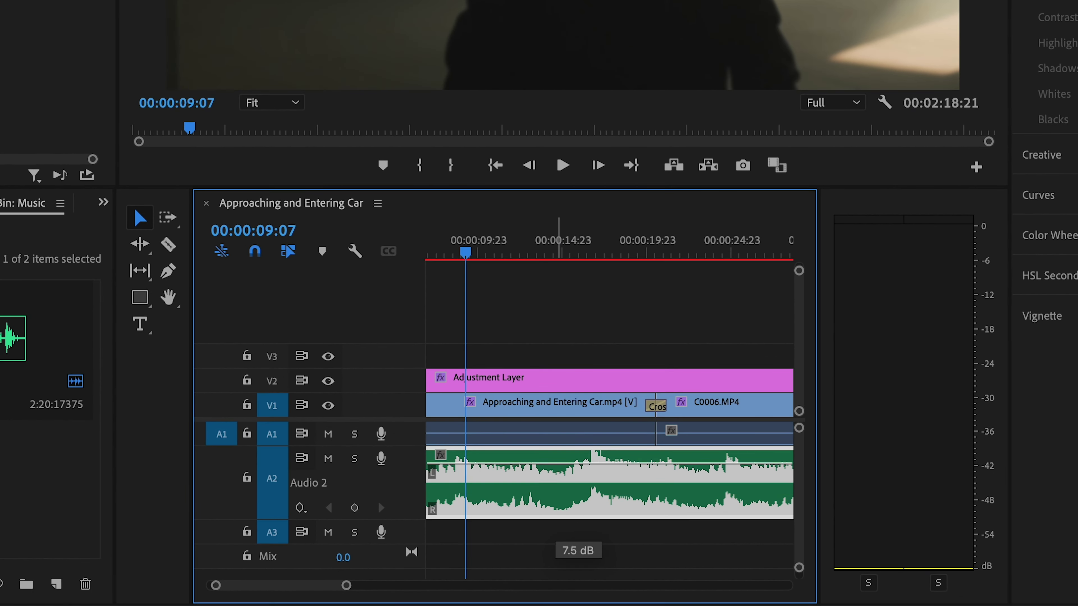
pyautogui.moveTo(548, 463); pyautogui.dragTo(556, 494)
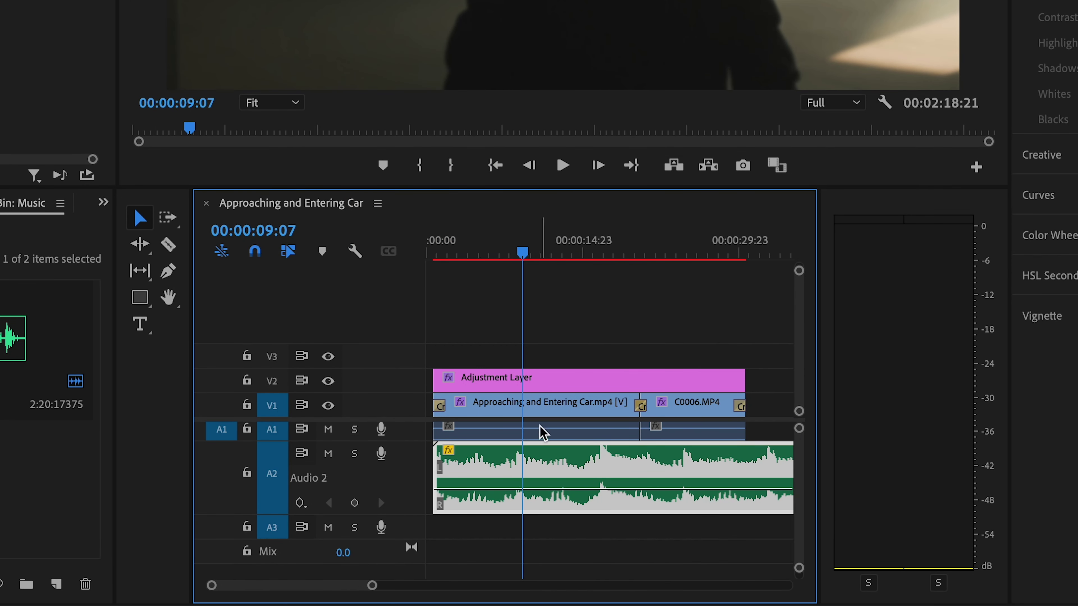
# Step: Add a Level keyframe to the music clip at 00:00:08:13
pyautogui.moveTo(517, 249)
pyautogui.mouseDown()
pyautogui.moveTo(503, 246)
pyautogui.moveTo(513, 245)
pyautogui.mouseUp()
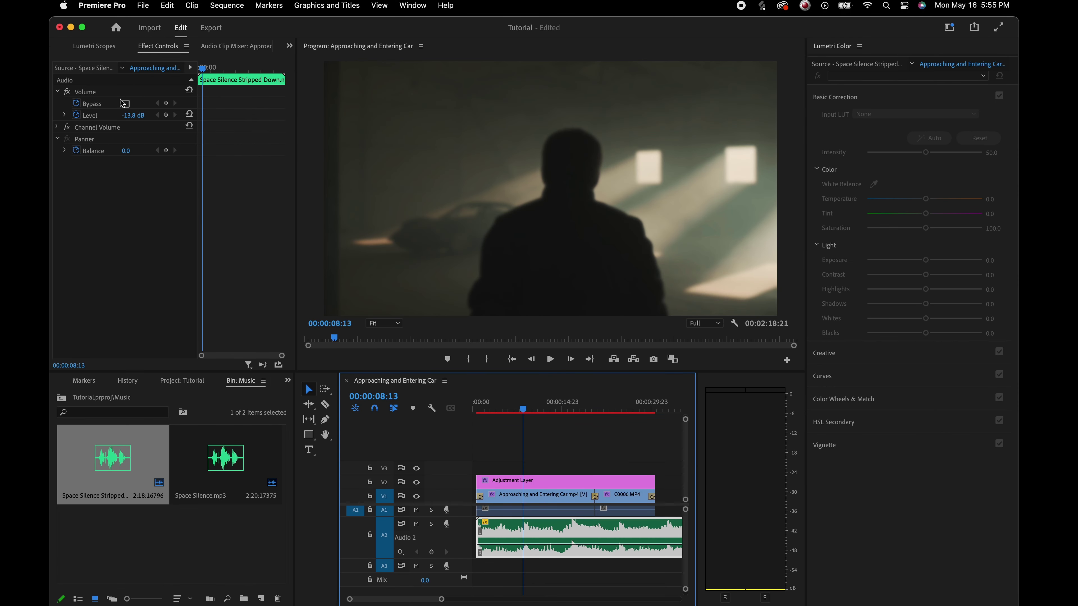
pyautogui.click(96, 96)
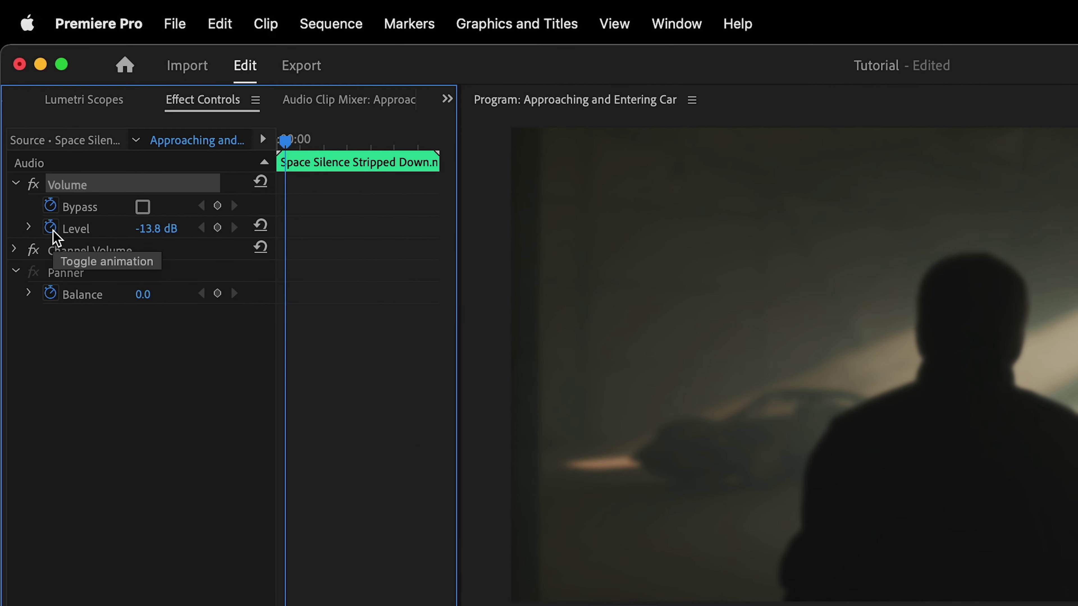
pyautogui.click(217, 227)
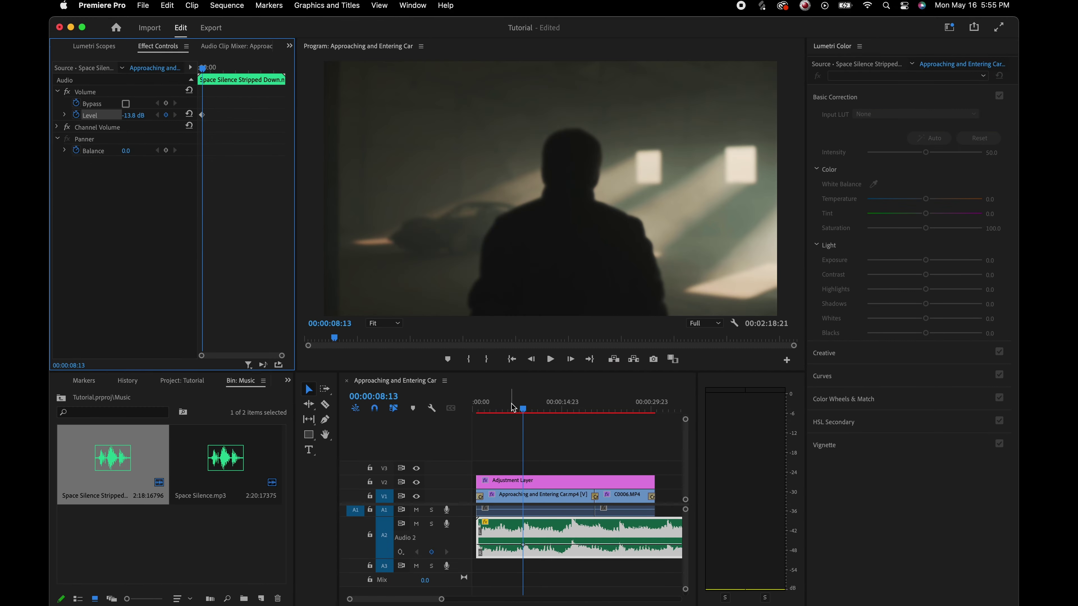
# Step: Add a much lower Level keyframe at 00:00:01:05 so the music fades in, and play back the fade
pyautogui.moveTo(512, 407); pyautogui.dragTo(481, 408)
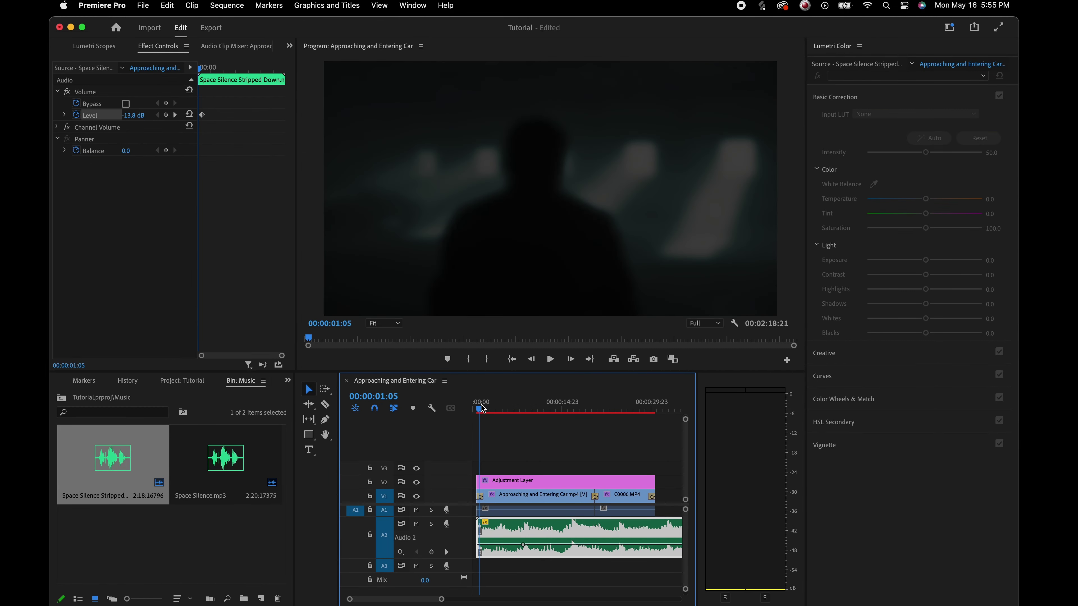
pyautogui.click(138, 115)
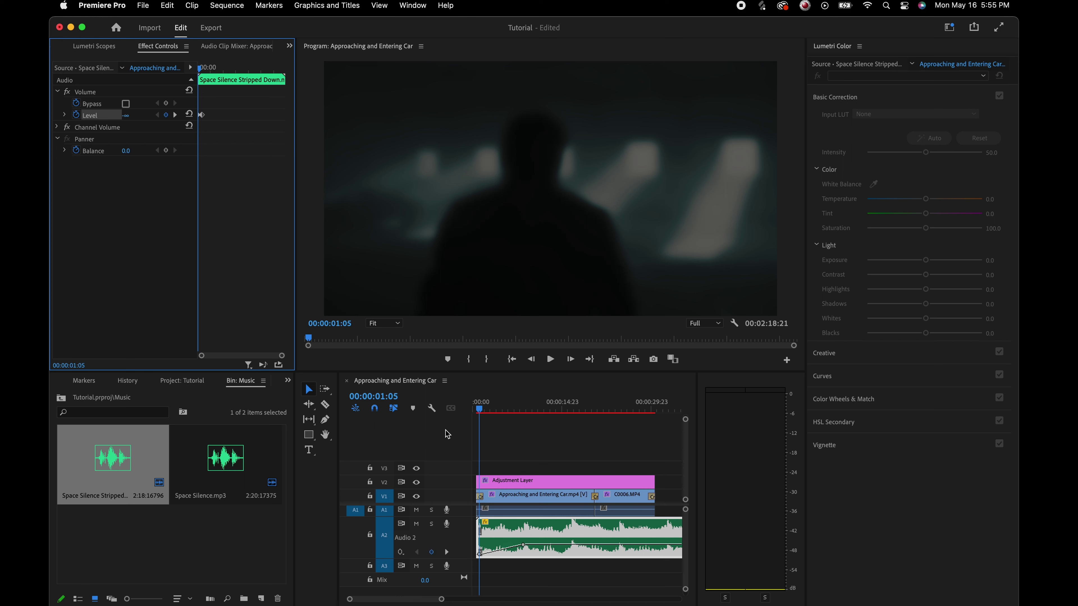
pyautogui.press('space')
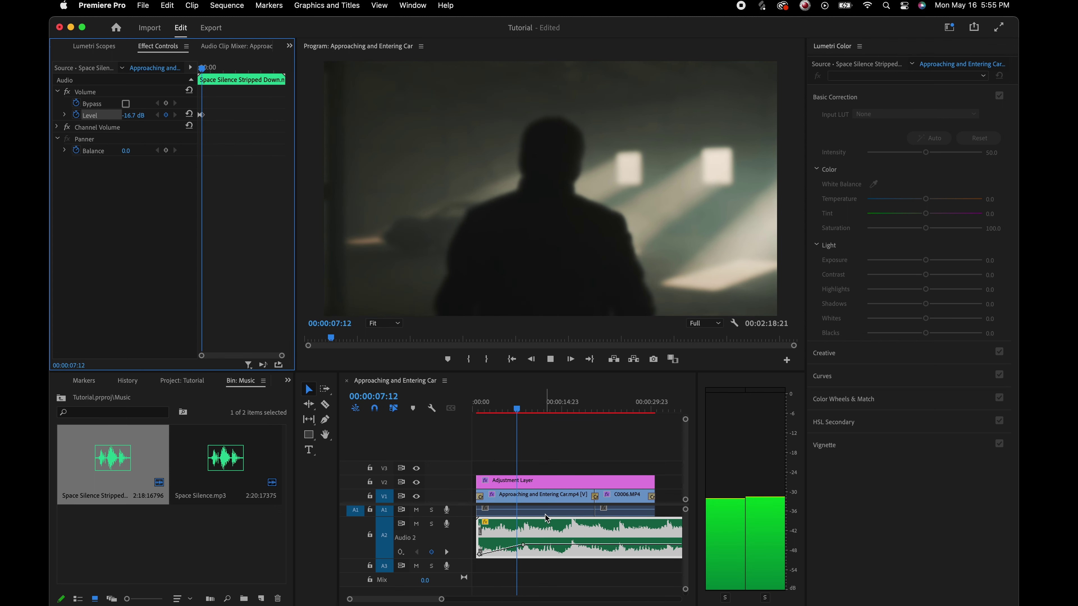
pyautogui.press('space')
# Step: Lower the music's Level at 00:00:14:03, and shape its volume line with three more keyframes between about 18 and 29 seconds
pyautogui.click(556, 402)
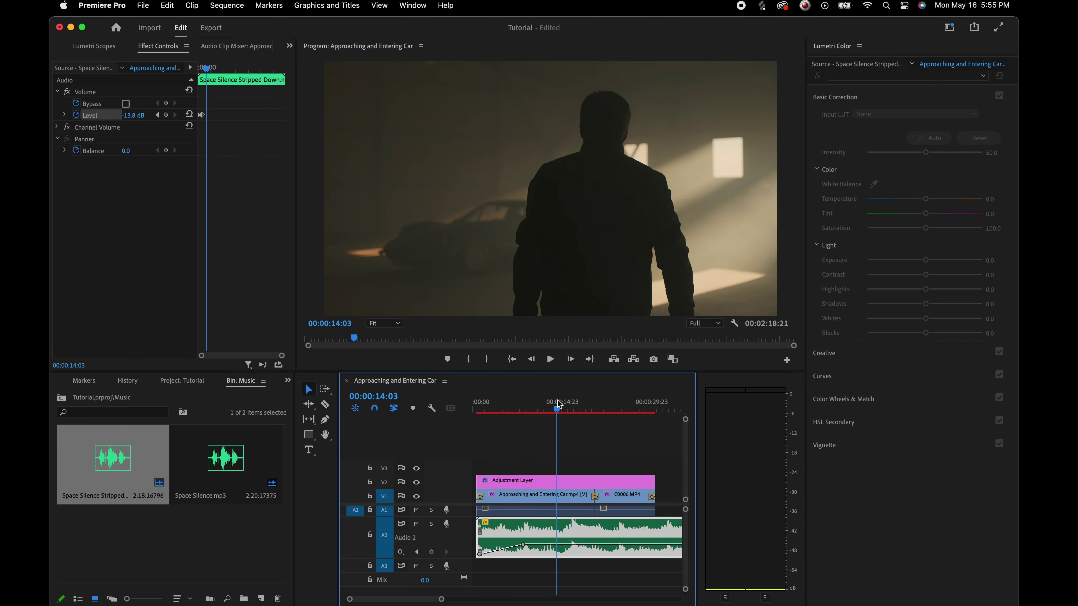
pyautogui.moveTo(131, 119); pyautogui.dragTo(115, 119)
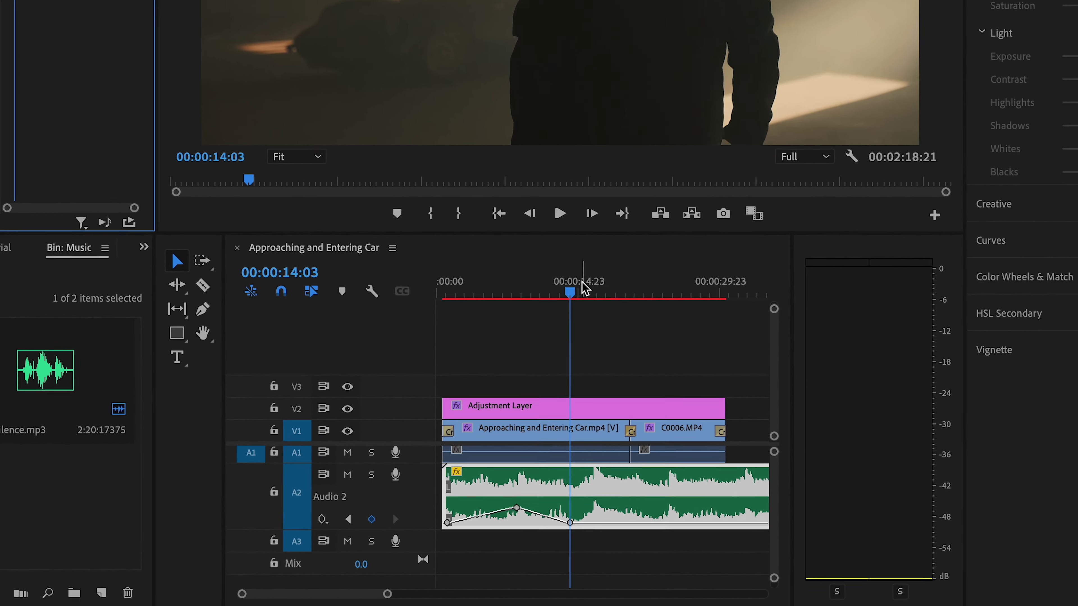
pyautogui.click(598, 404)
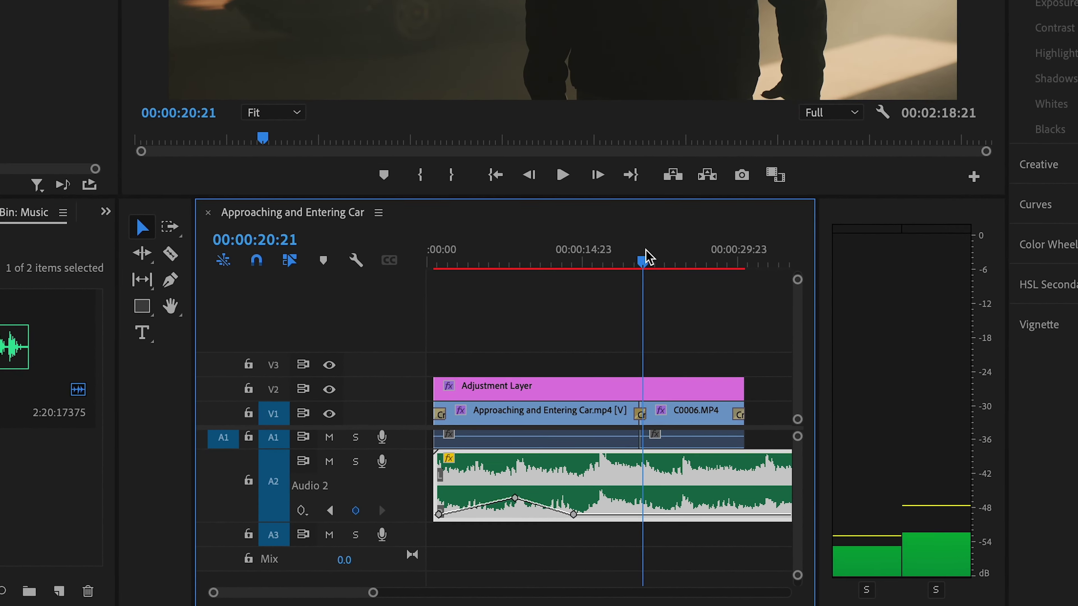
pyautogui.click(646, 258)
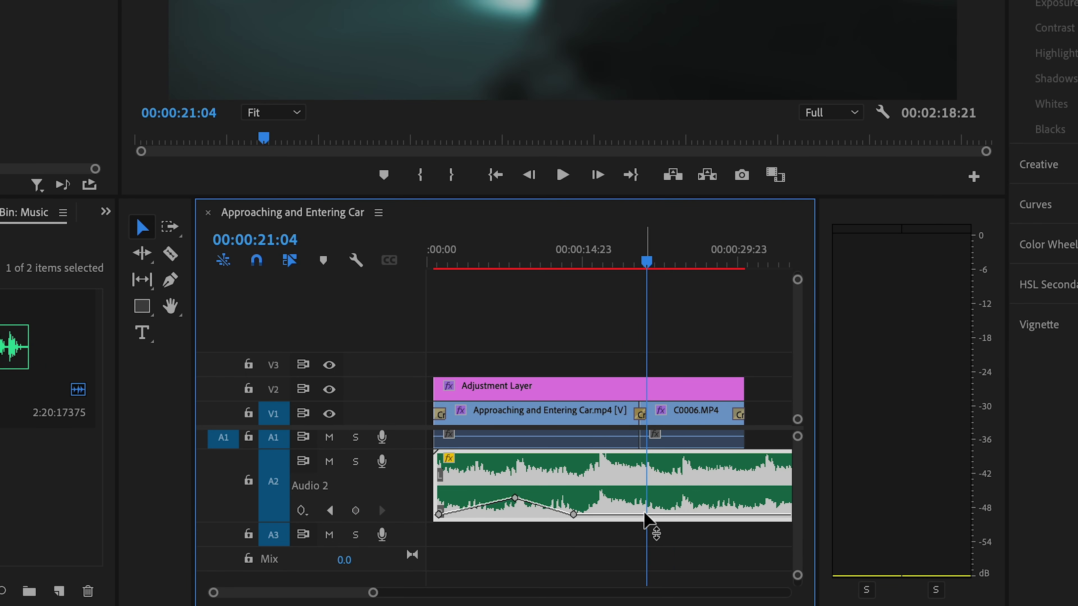
pyautogui.moveTo(645, 515); pyautogui.dragTo(726, 498)
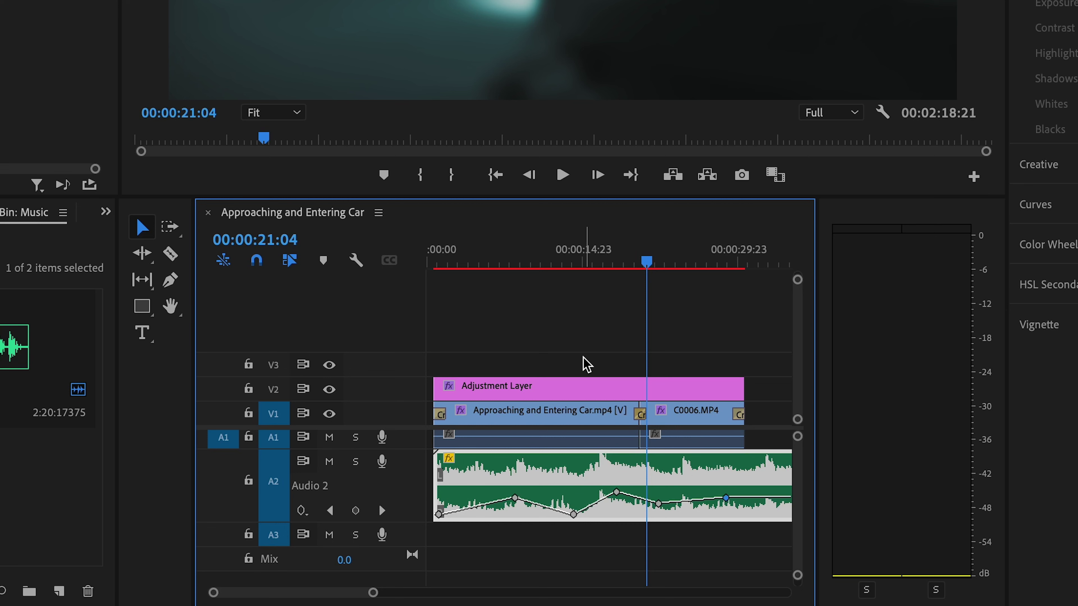
# Step: Add the title text "We're Doing it!" at 00:00:21:04 and position it around the middle of the frame
pyautogui.click(142, 333)
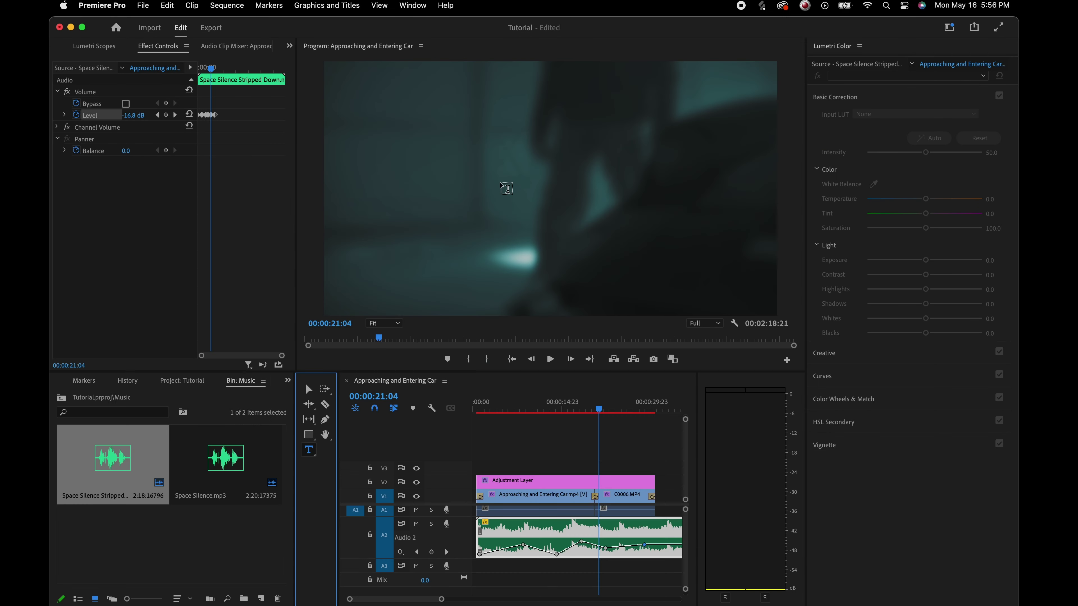
pyautogui.click(477, 281)
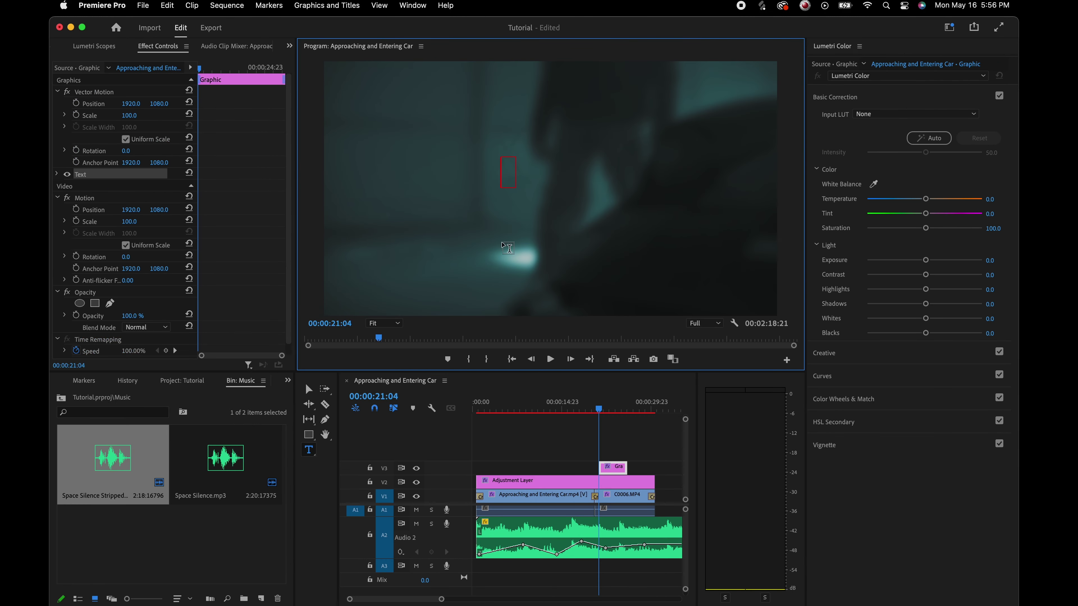
pyautogui.write("We're D")
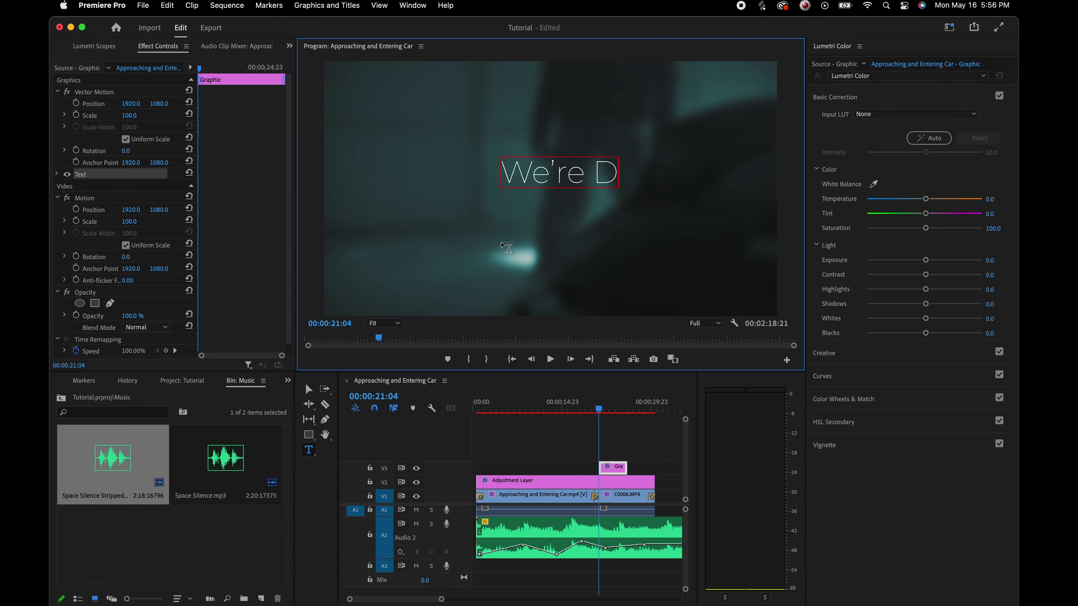
pyautogui.write('oing it!')
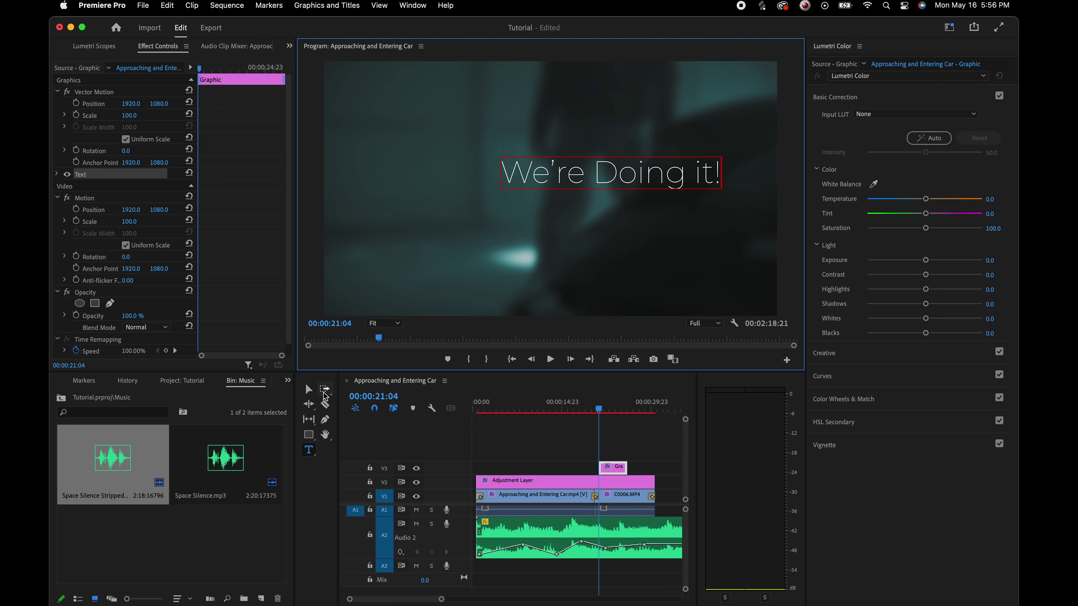
pyautogui.click(308, 389)
pyautogui.moveTo(591, 173); pyautogui.dragTo(534, 187)
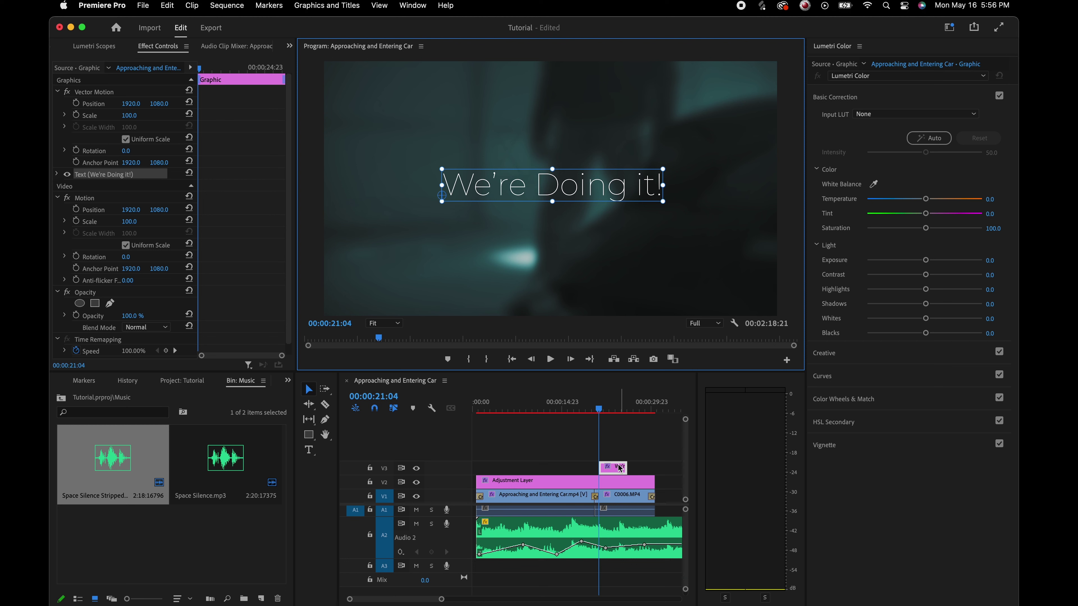
# Step: Move the title clip on track V3 earlier to start at about 9 seconds, and apply cross dissolves to both its ends
pyautogui.moveTo(621, 469); pyautogui.dragTo(545, 471)
pyautogui.moveTo(545, 414); pyautogui.dragTo(541, 405)
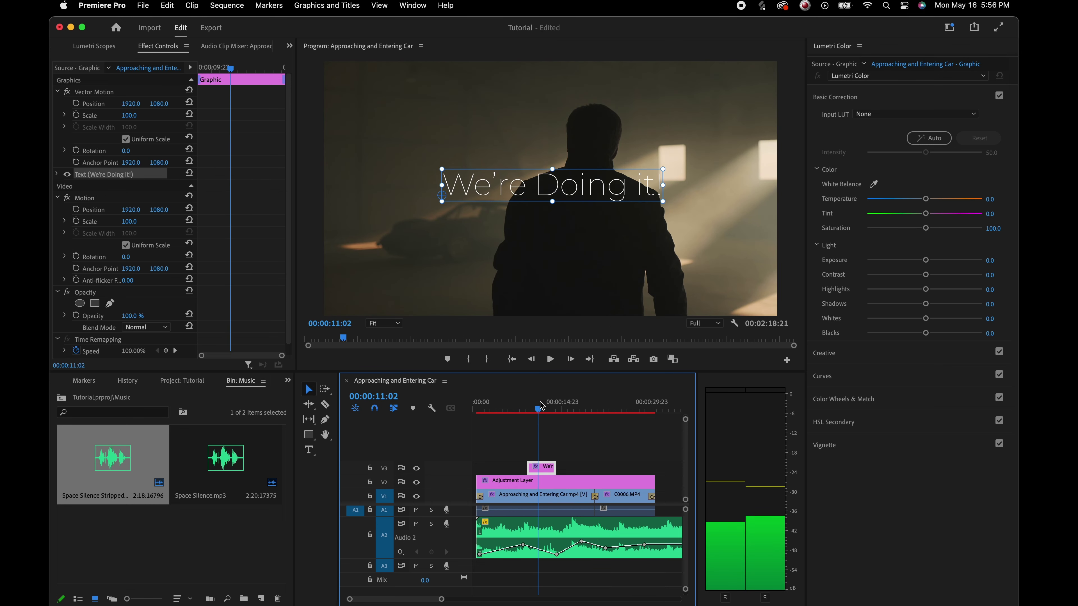
pyautogui.click(526, 457)
pyautogui.scroll(3, 528, 454)
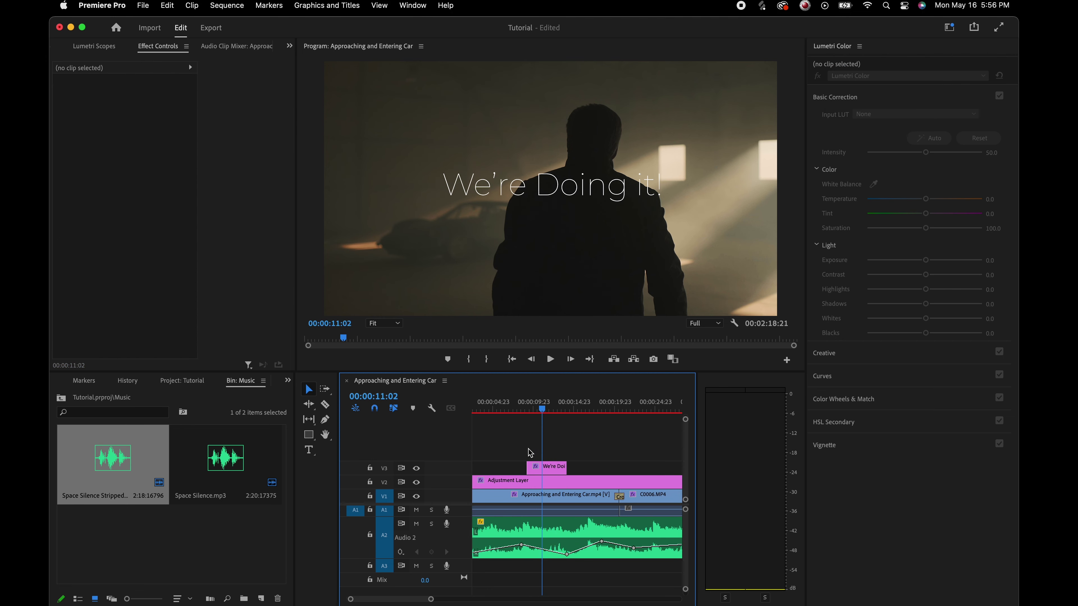
pyautogui.click(554, 468)
pyautogui.press('super+d')
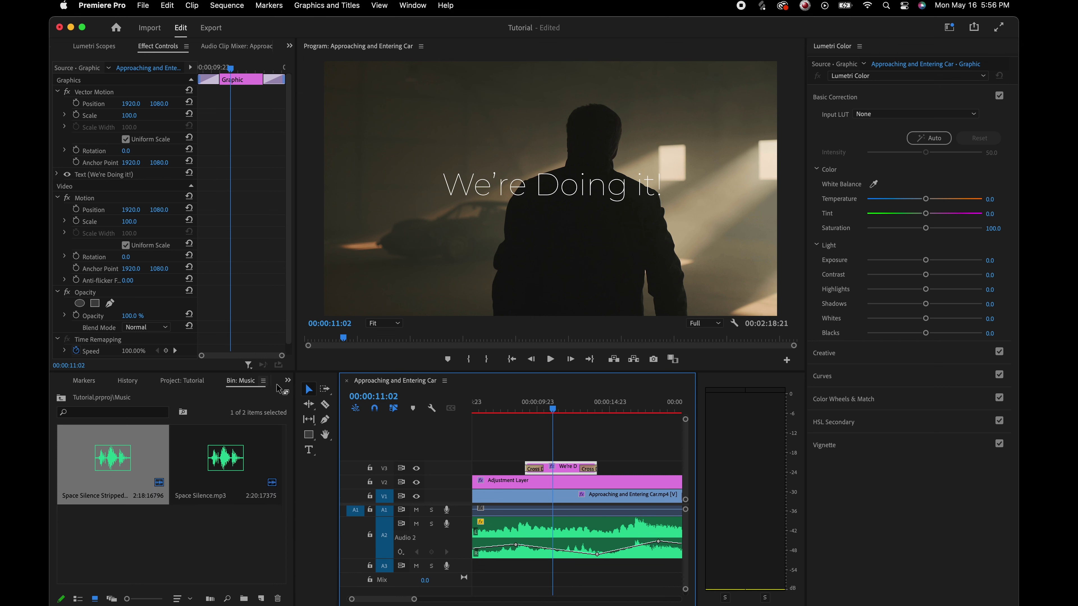
# Step: Bring up the Effects list, and expand the title clip's text properties in Effect Controls
pyautogui.click(287, 380)
pyautogui.click(313, 433)
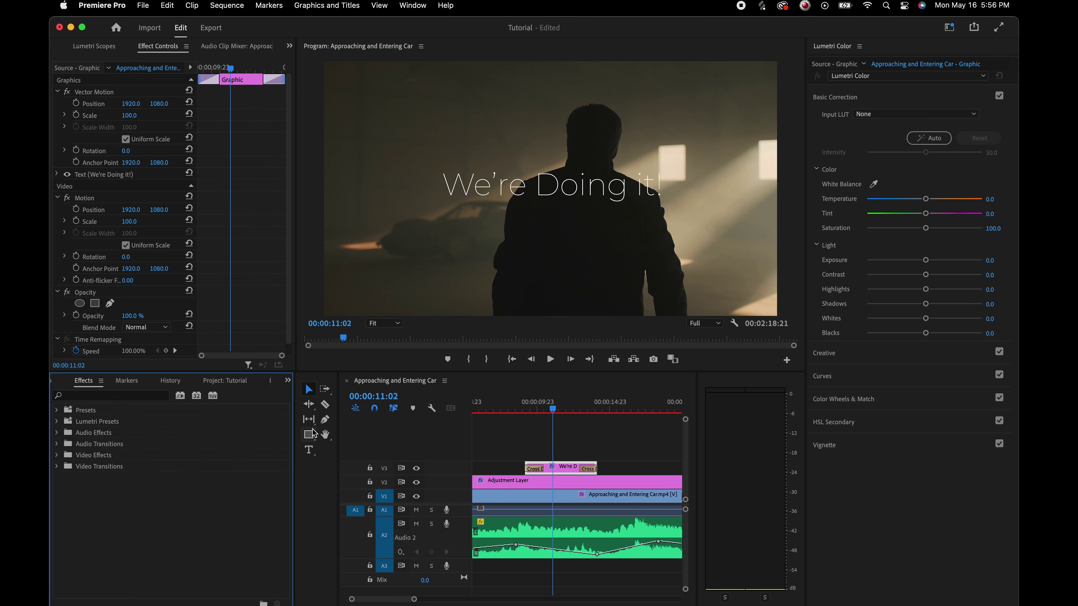
pyautogui.click(562, 460)
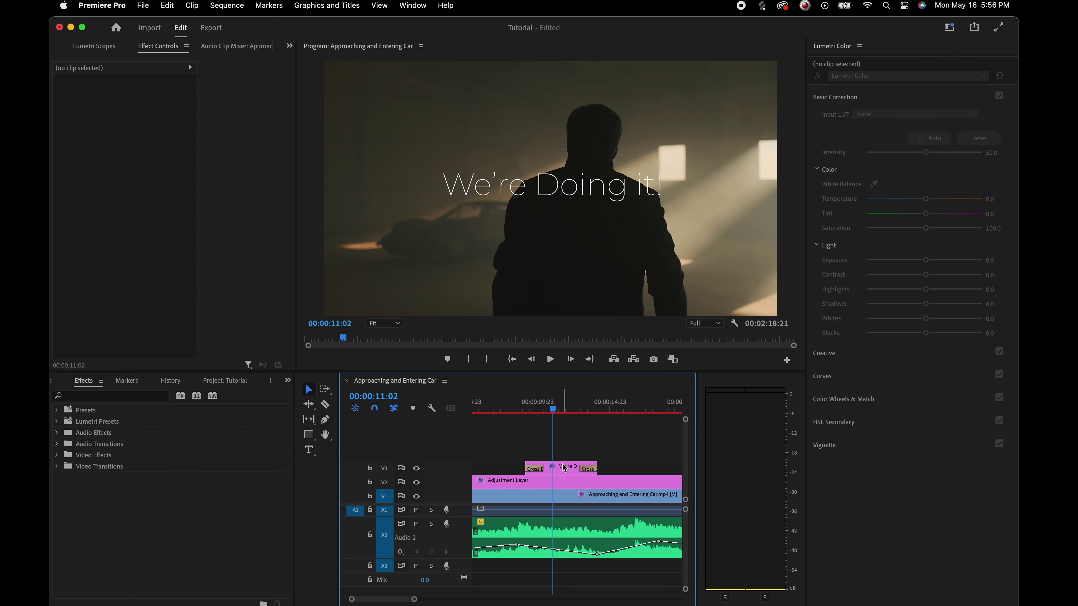
pyautogui.click(564, 468)
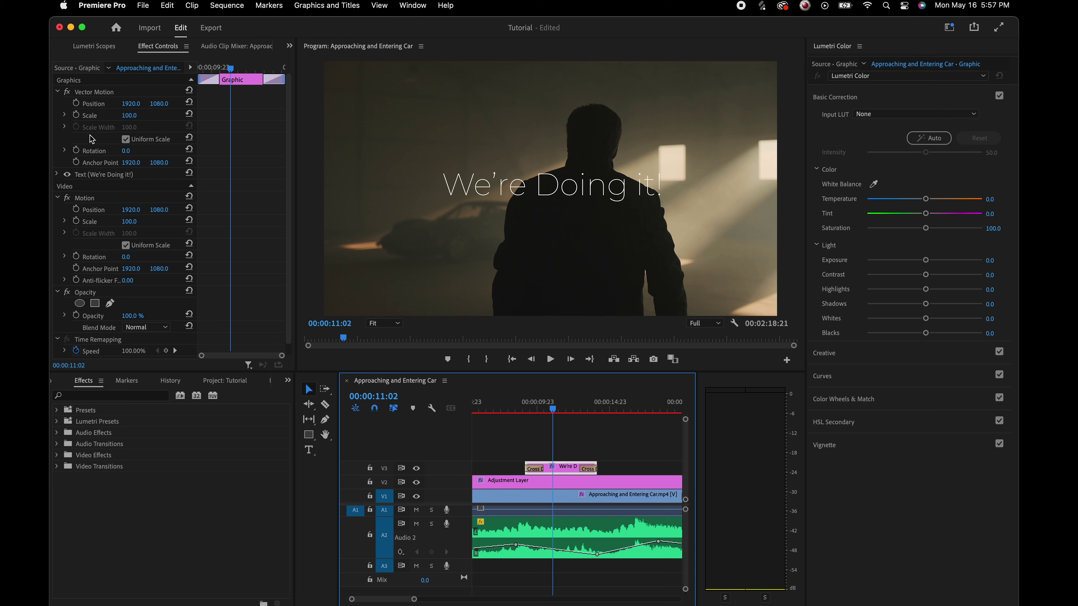
pyautogui.click(57, 174)
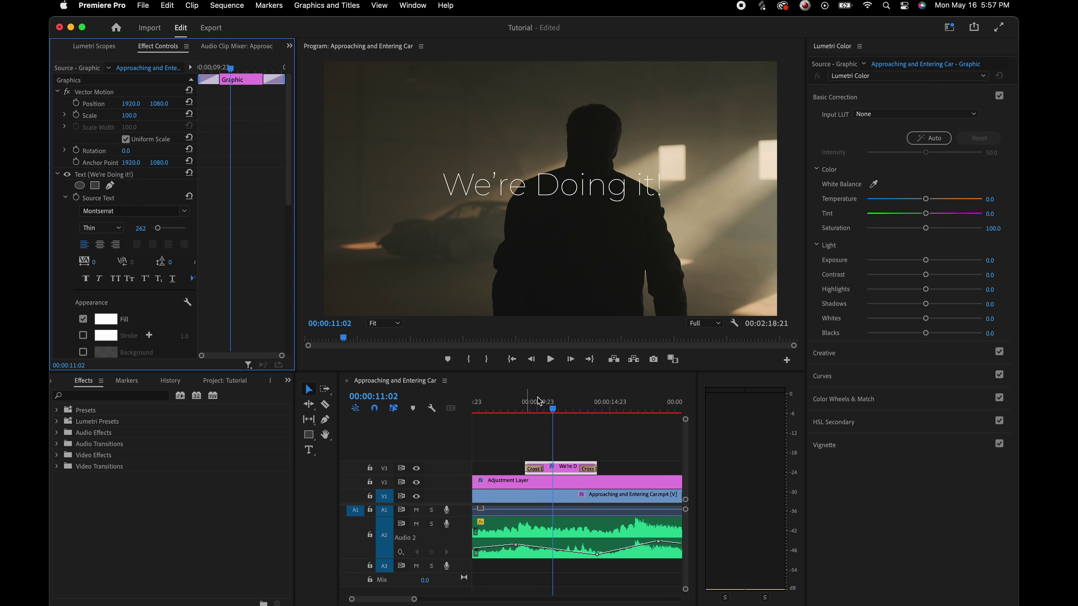
# Step: Open the title for editing in Essential Graphics and select its "We're Doing it!" text layer
pyautogui.click(412, 6)
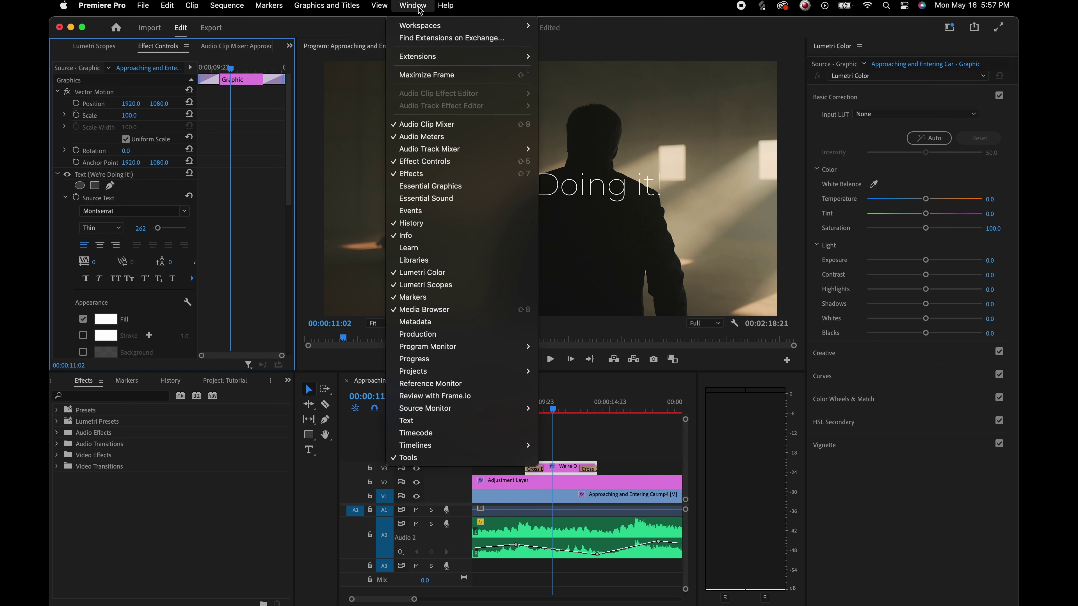
pyautogui.click(441, 187)
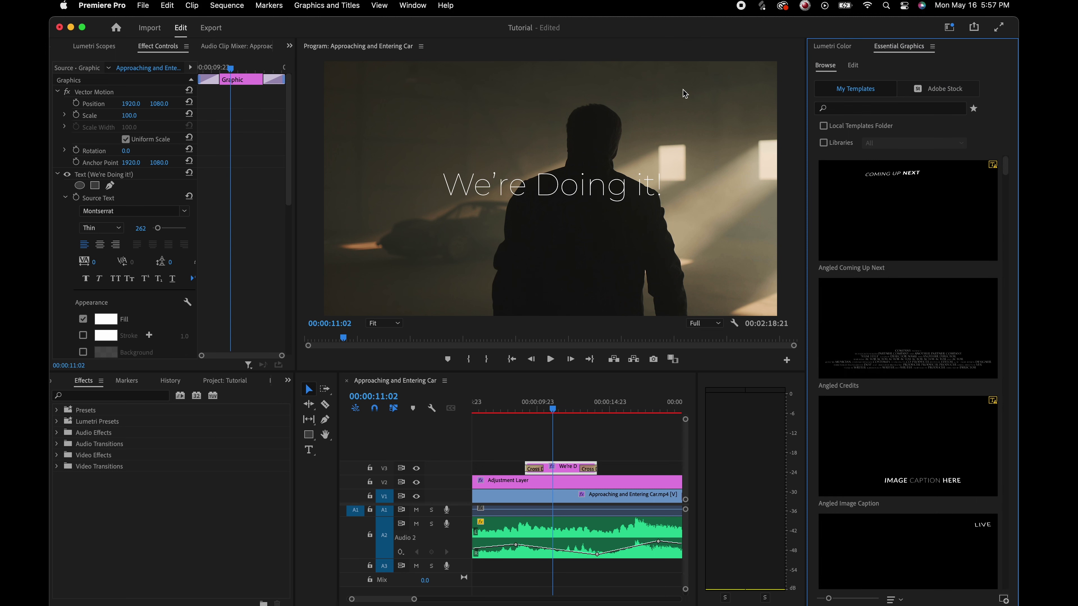
pyautogui.click(853, 66)
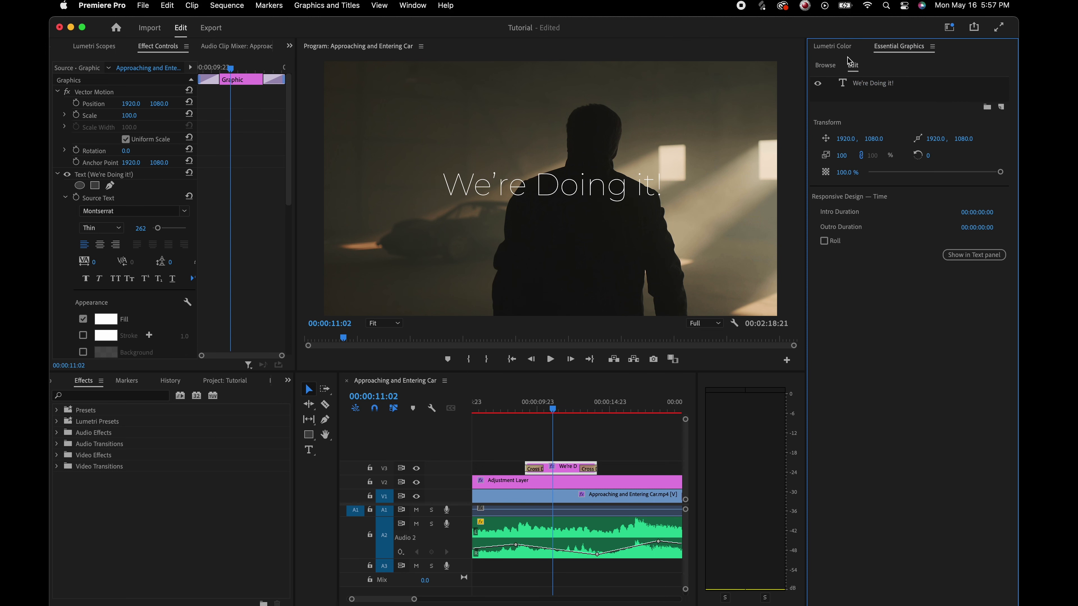
pyautogui.click(870, 87)
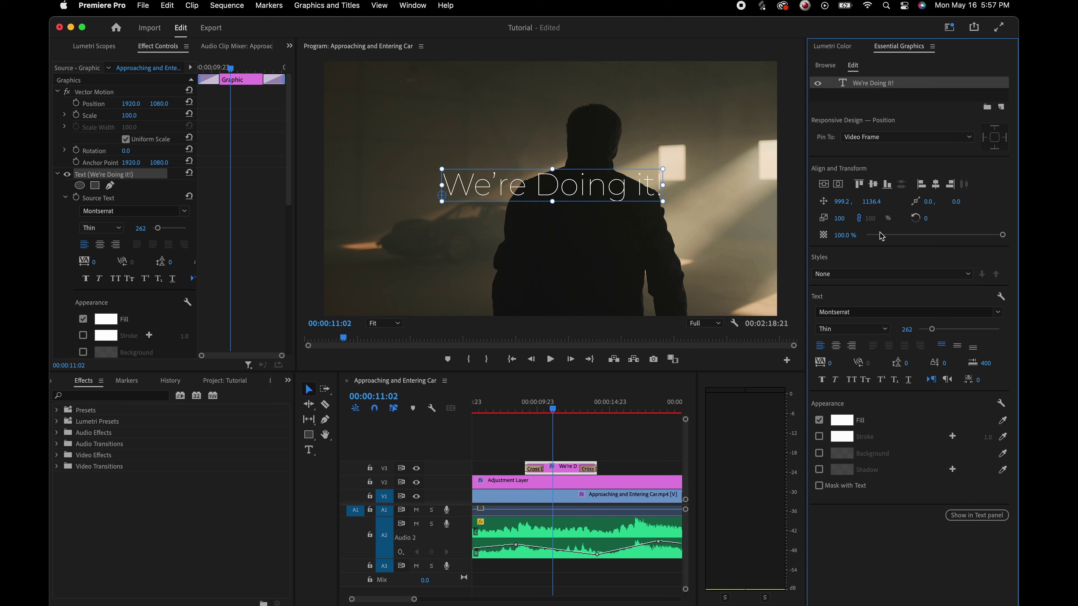
# Step: Try centre alignment and all caps on the title text
pyautogui.click(837, 347)
pyautogui.click(820, 346)
pyautogui.click(848, 379)
pyautogui.click(848, 378)
# Step: Set the title's Montserrat font style to Bold and its font size to 288
pyautogui.click(889, 331)
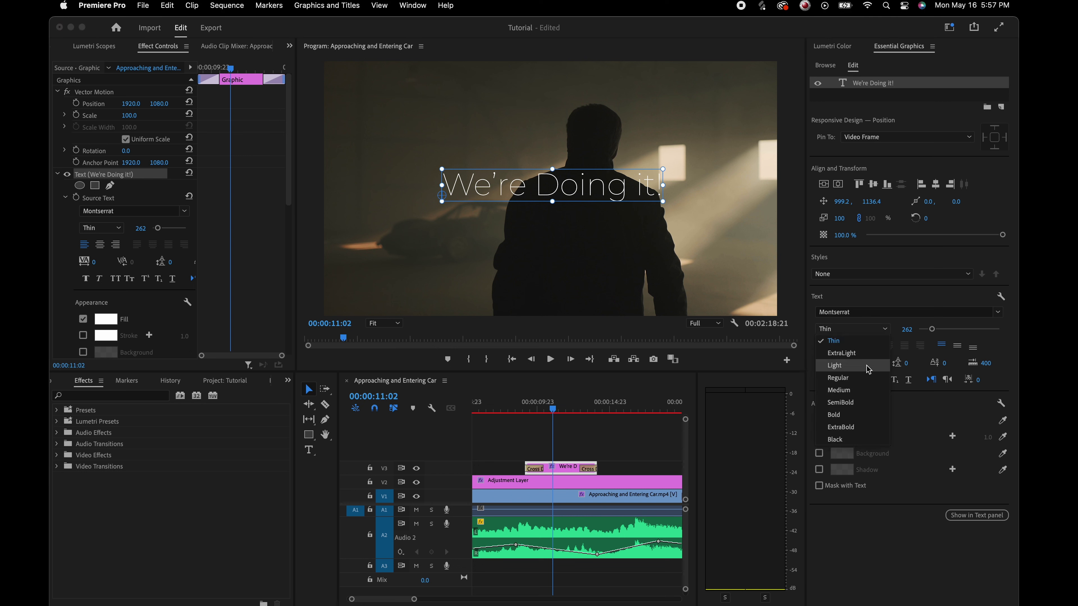
pyautogui.click(866, 415)
pyautogui.moveTo(932, 330); pyautogui.dragTo(934, 330)
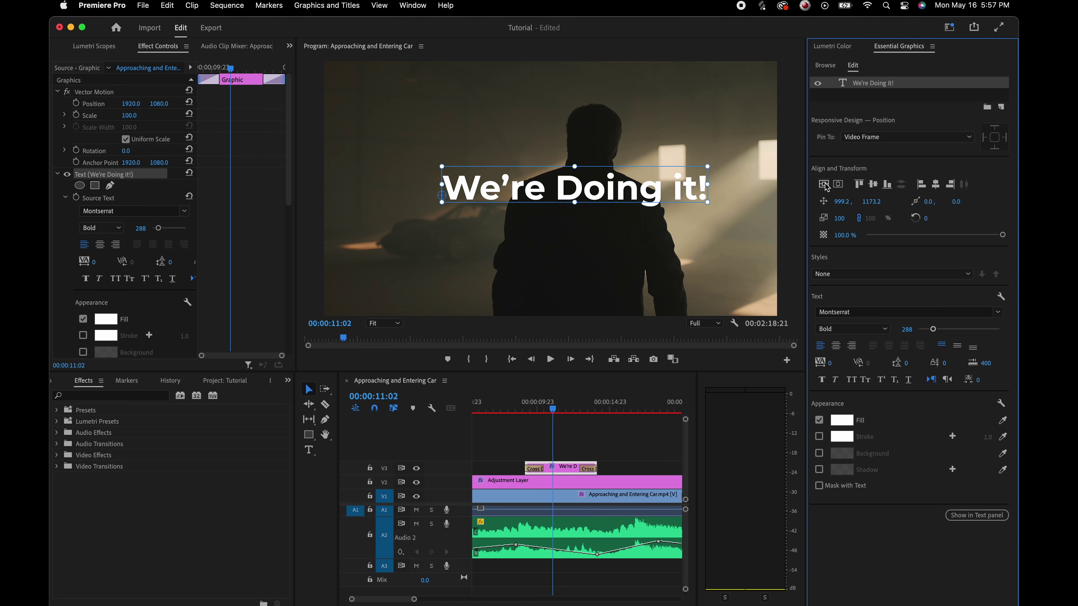
# Step: Change the fill colour of the "We're Doing it!" title text to solid yellow, hex DAC218
pyautogui.click(842, 421)
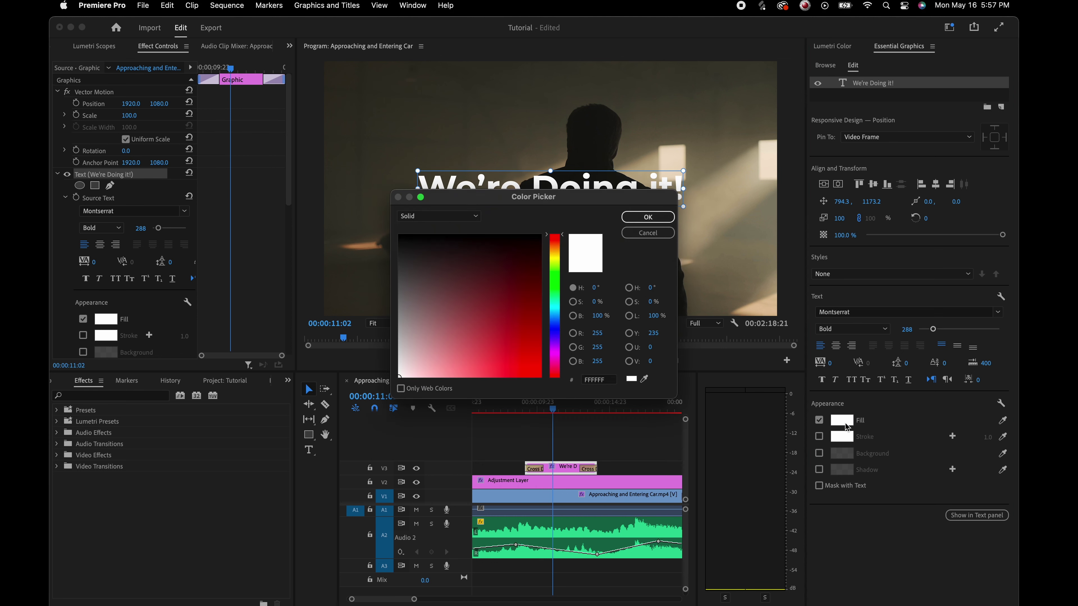
pyautogui.click(501, 314)
pyautogui.moveTo(554, 235); pyautogui.dragTo(554, 255)
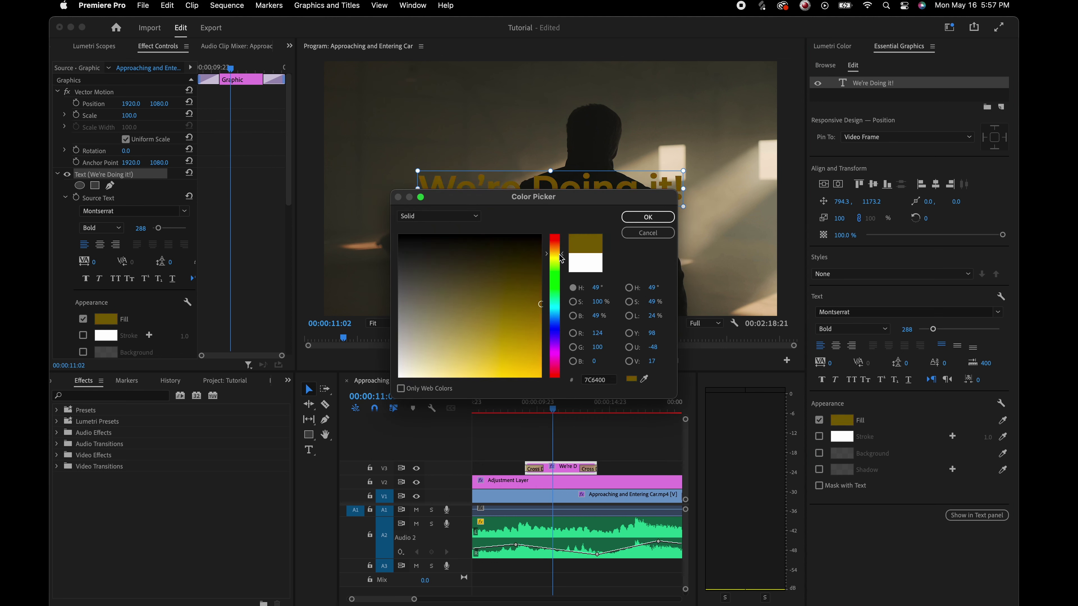
pyautogui.click(525, 356)
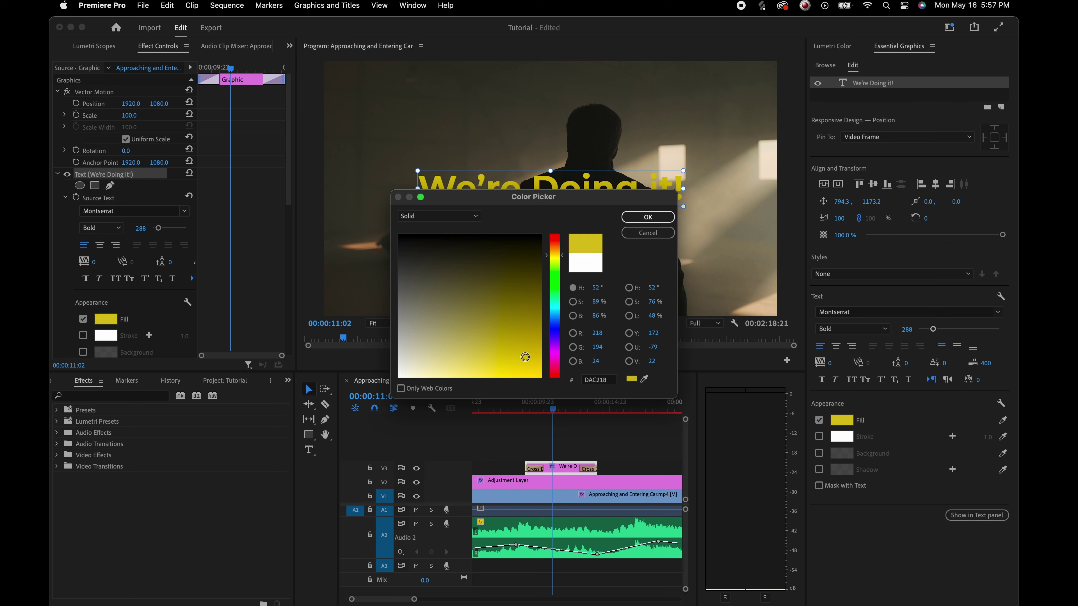
pyautogui.click(643, 218)
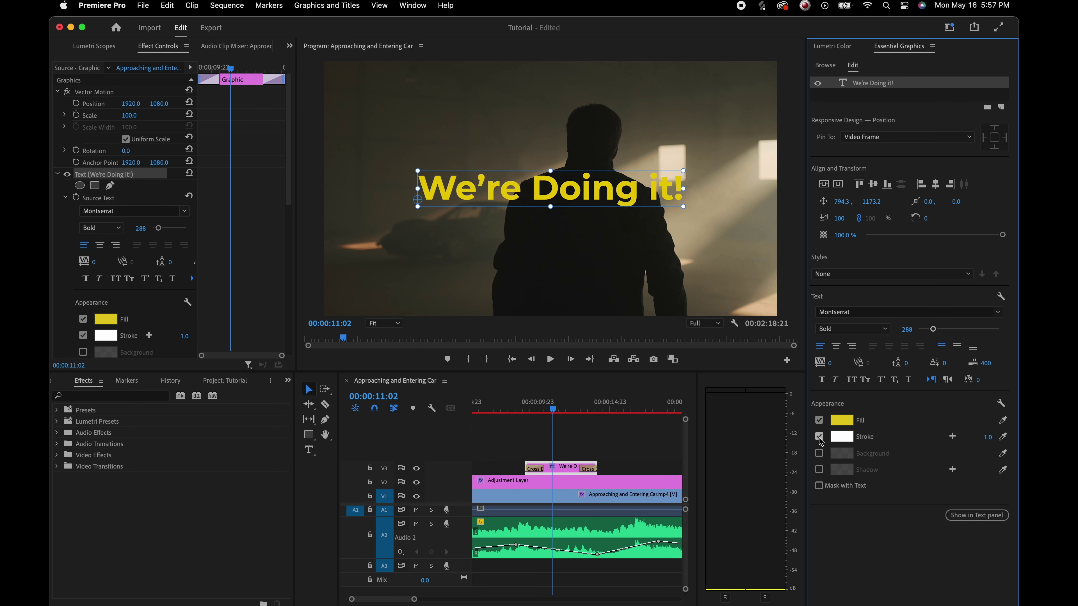
# Step: Enable the title text's stroke and shadow, trying its background option and switching that off again
pyautogui.click(819, 453)
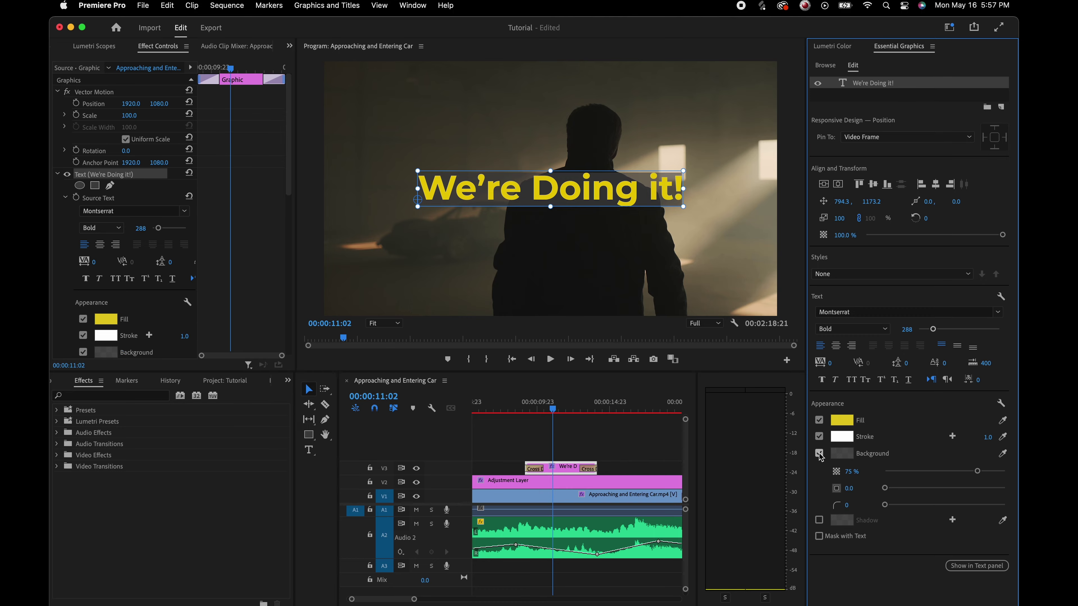
pyautogui.click(819, 453)
pyautogui.click(819, 470)
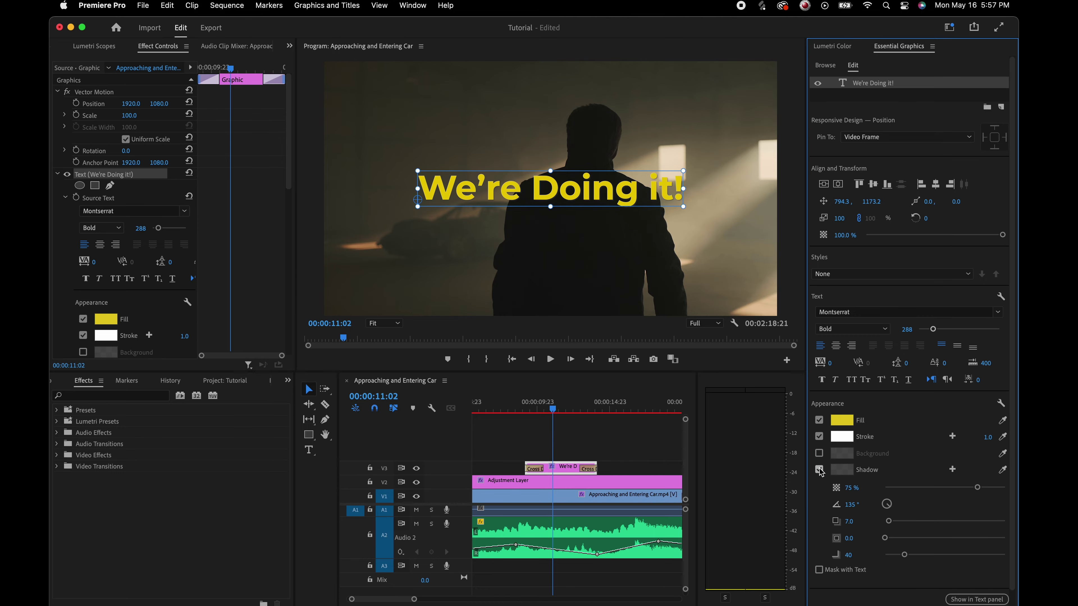
# Step: Play the sequence from just before the title clip at about 00:00:08:18 to review the styled title
pyautogui.click(523, 410)
pyautogui.press('space')
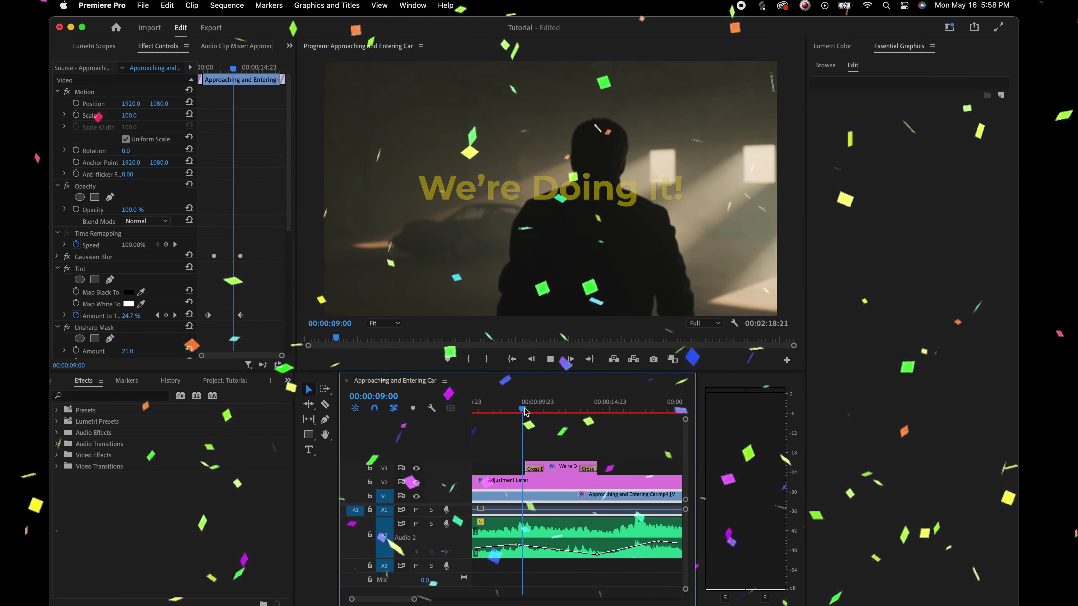
pyautogui.click(520, 406)
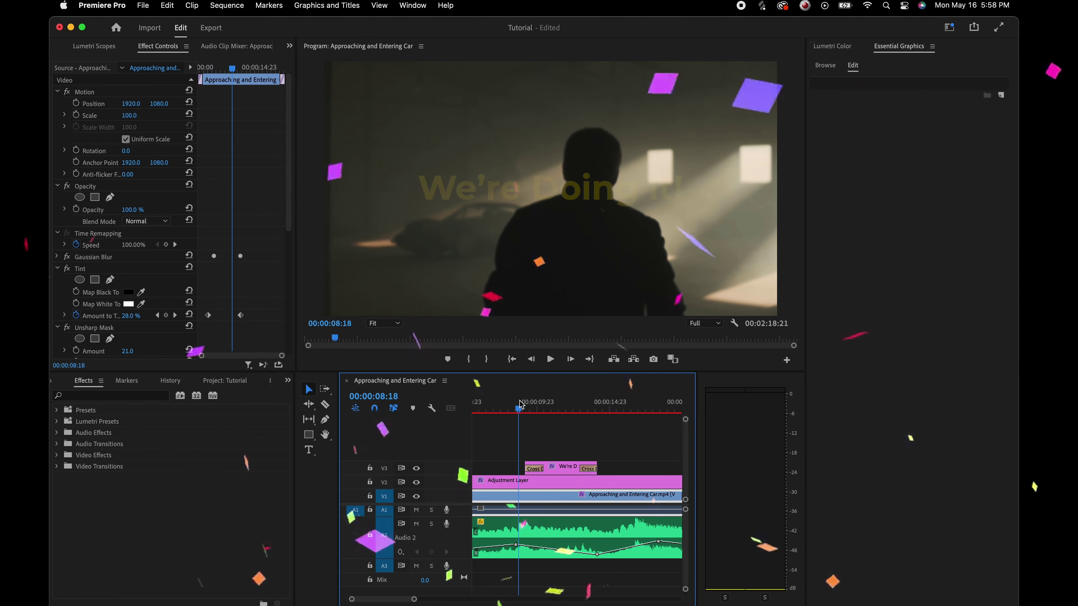
pyautogui.press('space')
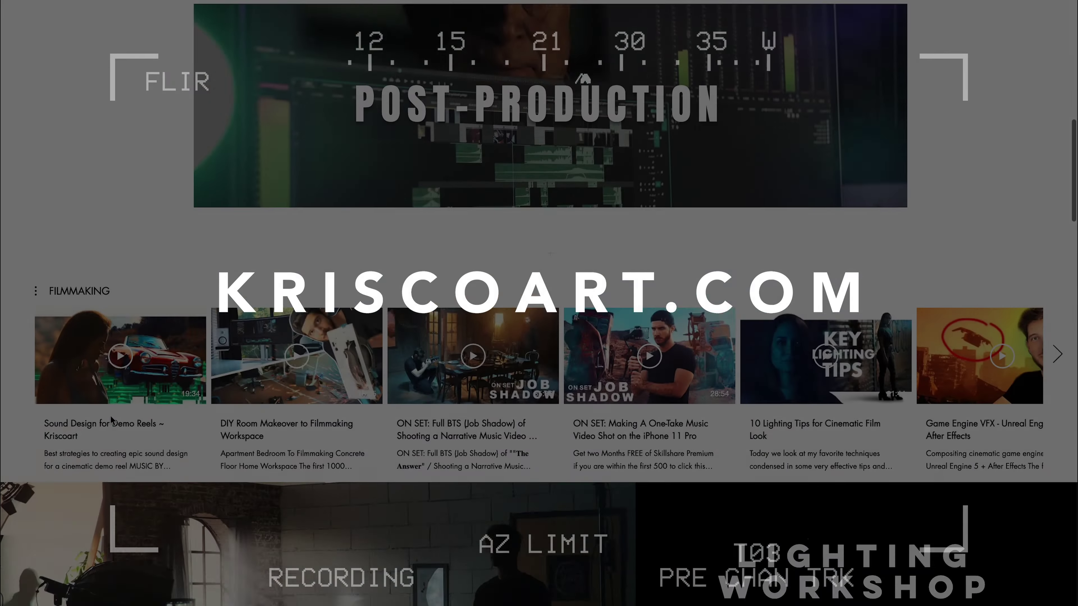
pyautogui.scroll(-15, 110, 416)
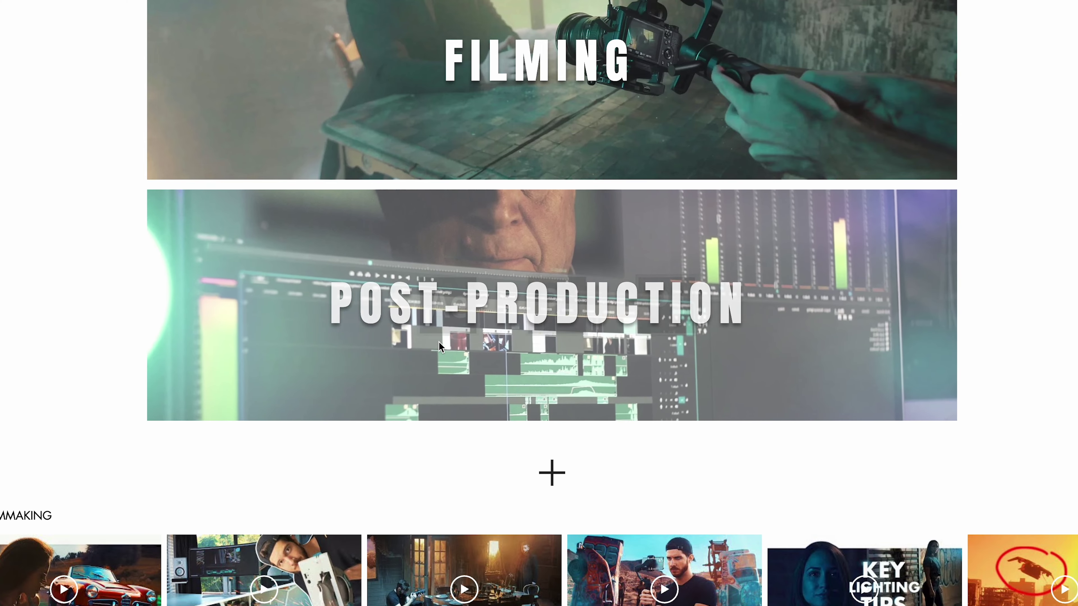
pyautogui.moveTo(441, 342)
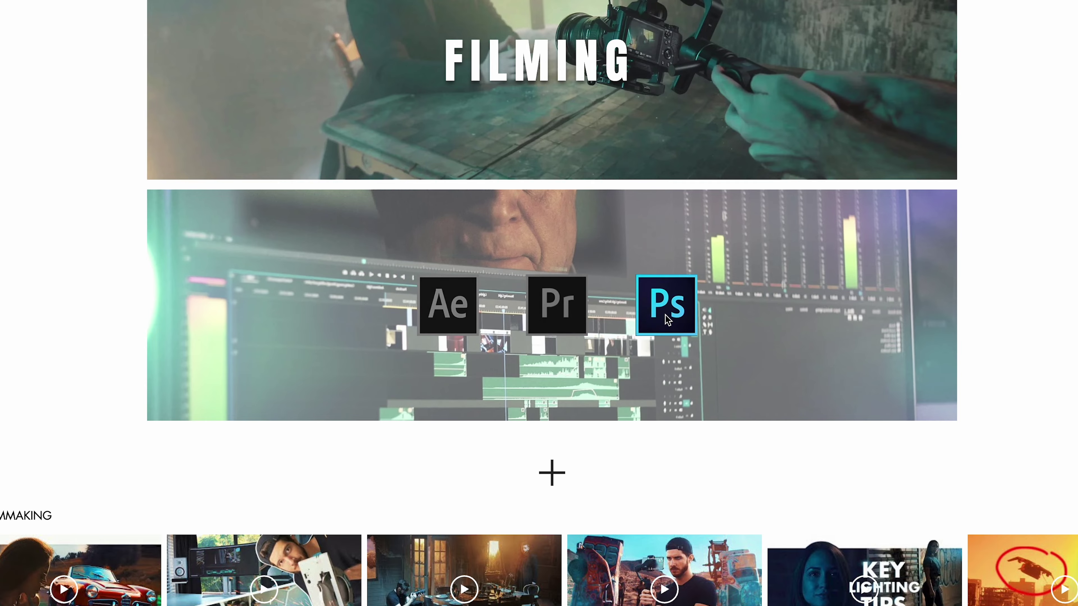